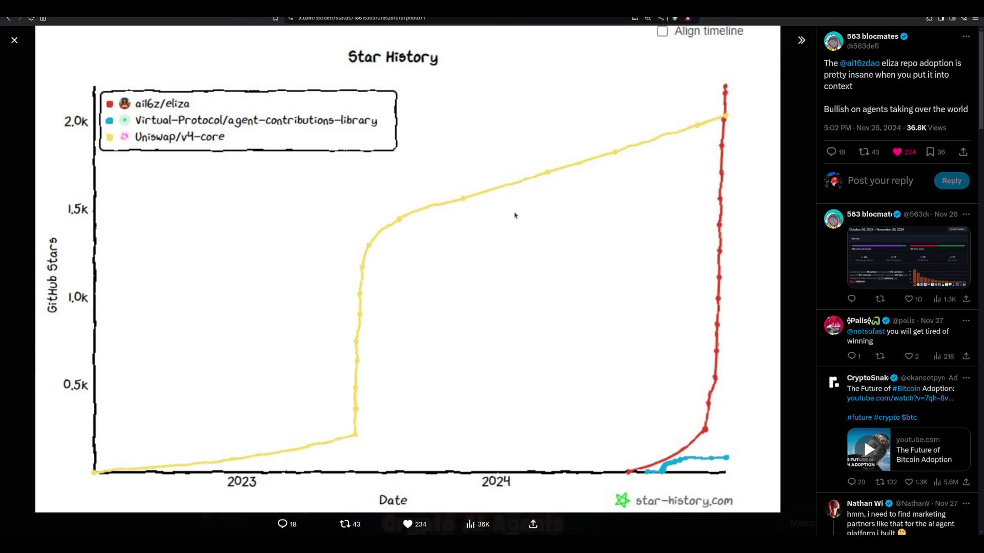
Step: Check the eliza GitHub repository's 2.5k stars and the Star History tweet, then return to the ai16z DAO v2 deck
click(538, 3)
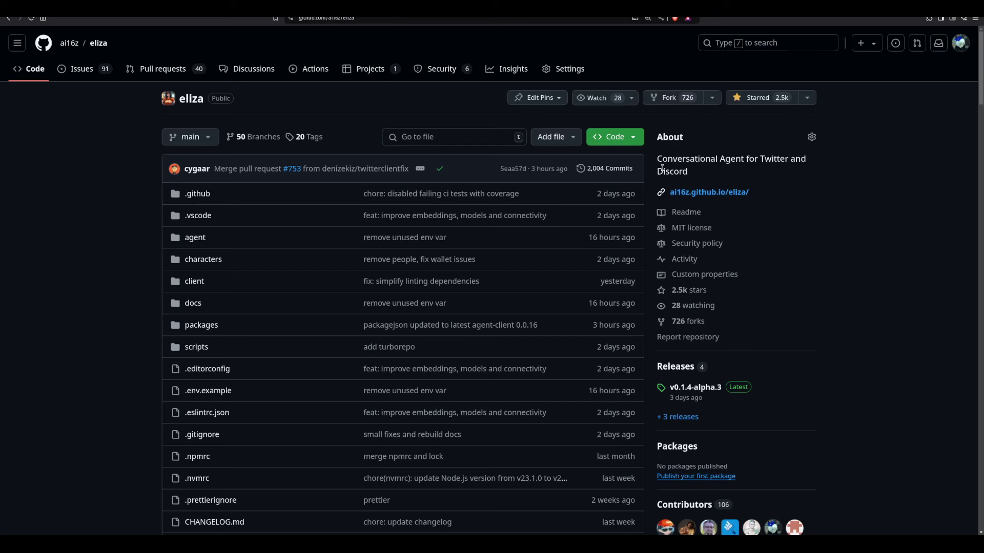
click(661, 5)
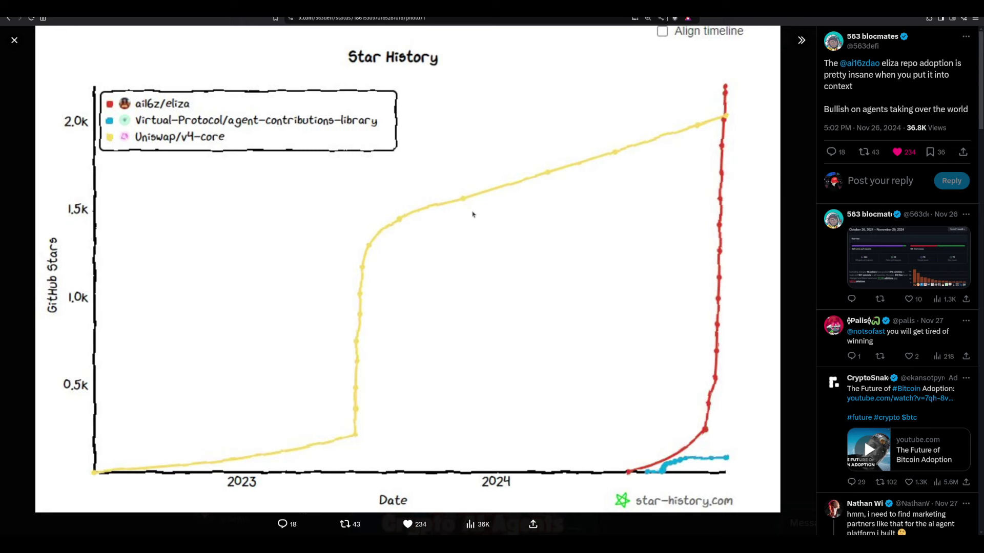
click(54, 13)
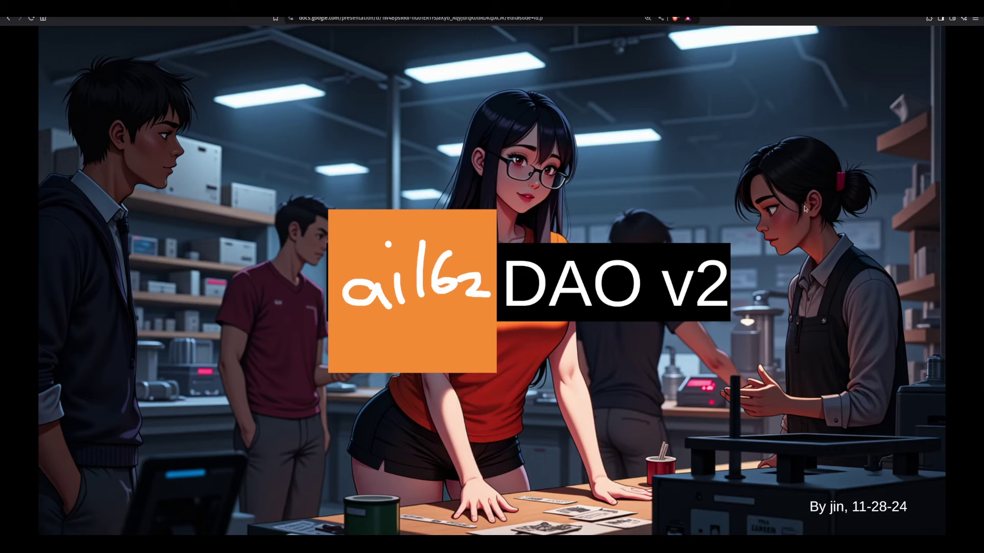
Step: Restart the ai16z DAO v2 deck in Presenter view and advance to the Hyper Growth slide
click(730, 11)
click(63, 6)
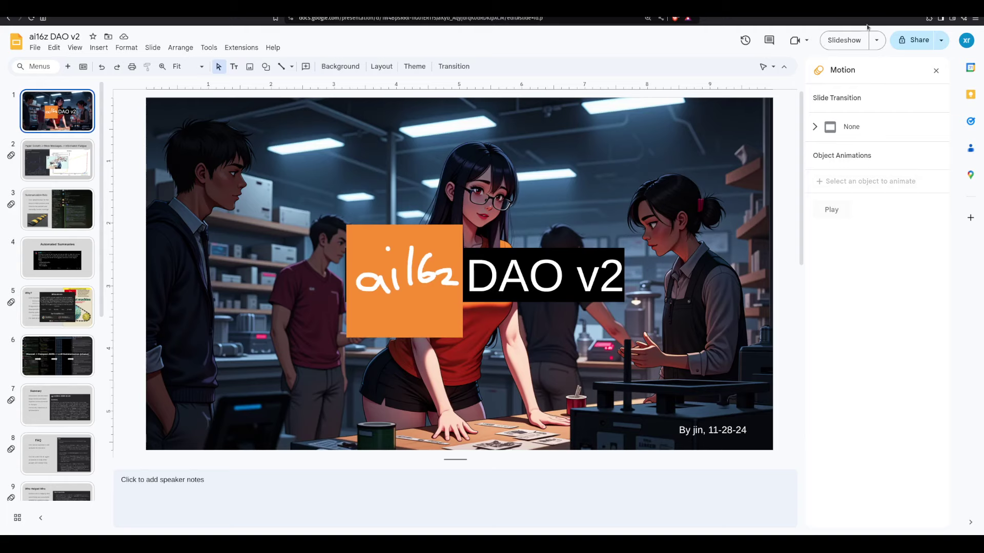
click(876, 40)
click(823, 67)
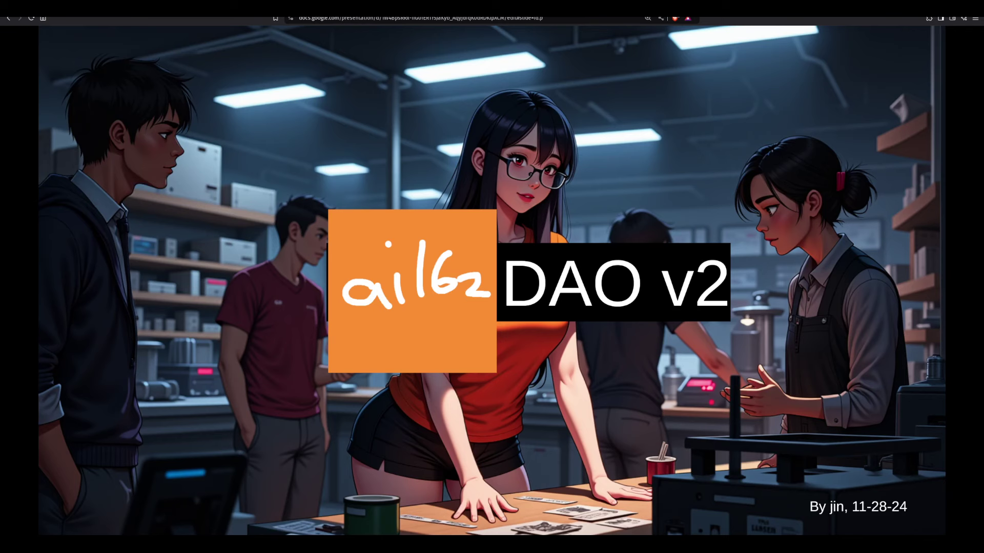
key(Right)
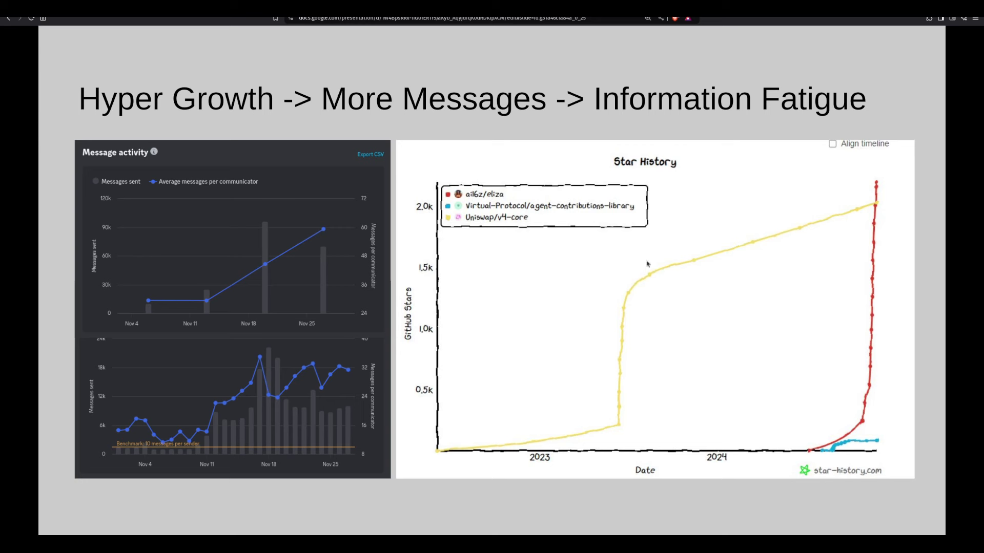
Step: Reveal the information-overload photo, then advance to the Summarization Bots slide
key(Right)
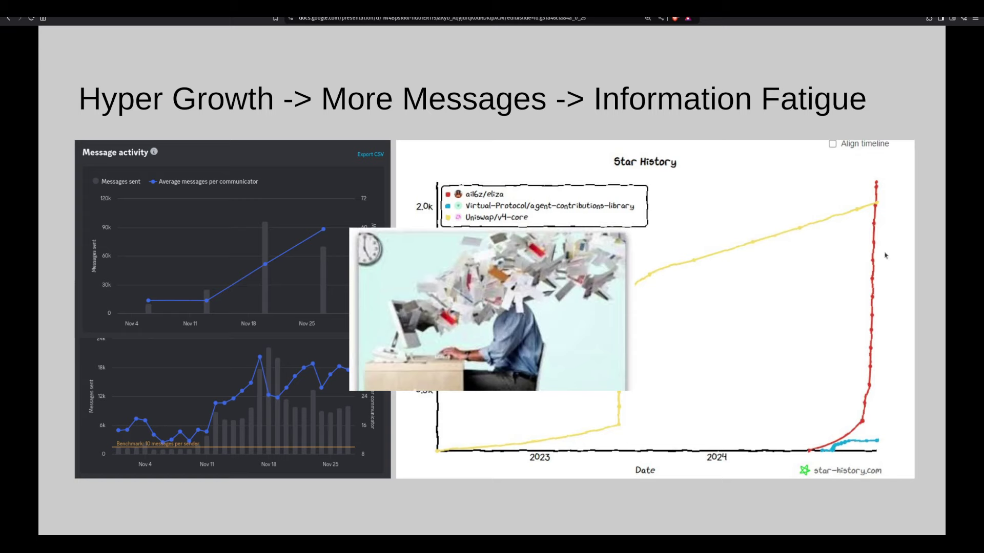
key(Right)
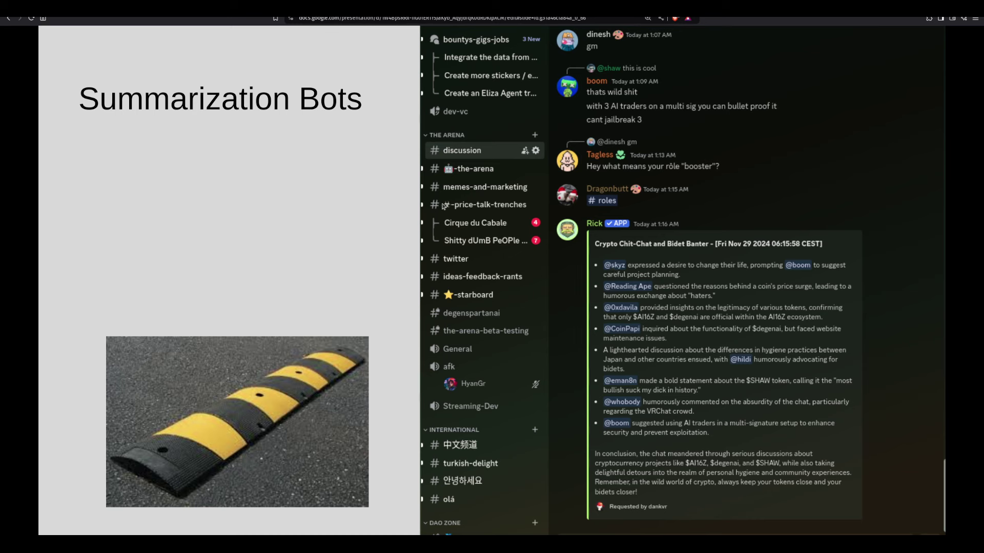
Step: Reveal the speed-bumps and manual-bot-invocation bullets, then advance past Automated Summaries to the Why? slide
key(Right)
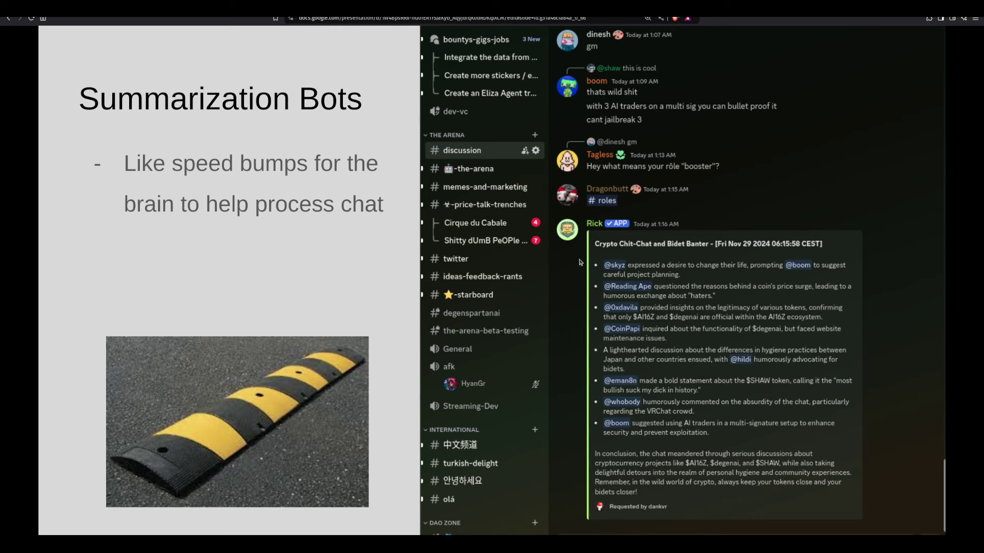
click(345, 218)
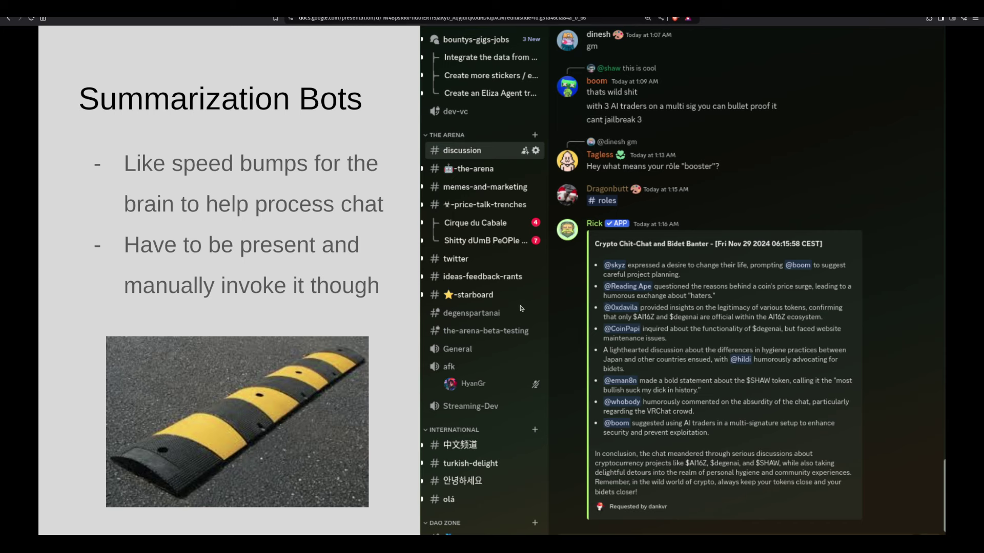
key(Right)
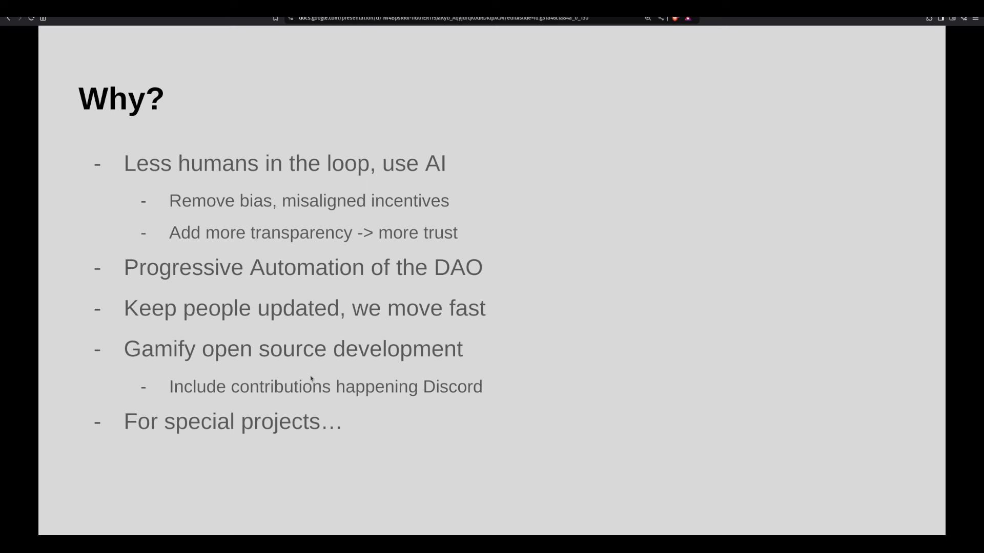
Step: Reveal The trust machine cover and Who we are panel, then advance to the ollama summarization pipeline slide
click(396, 312)
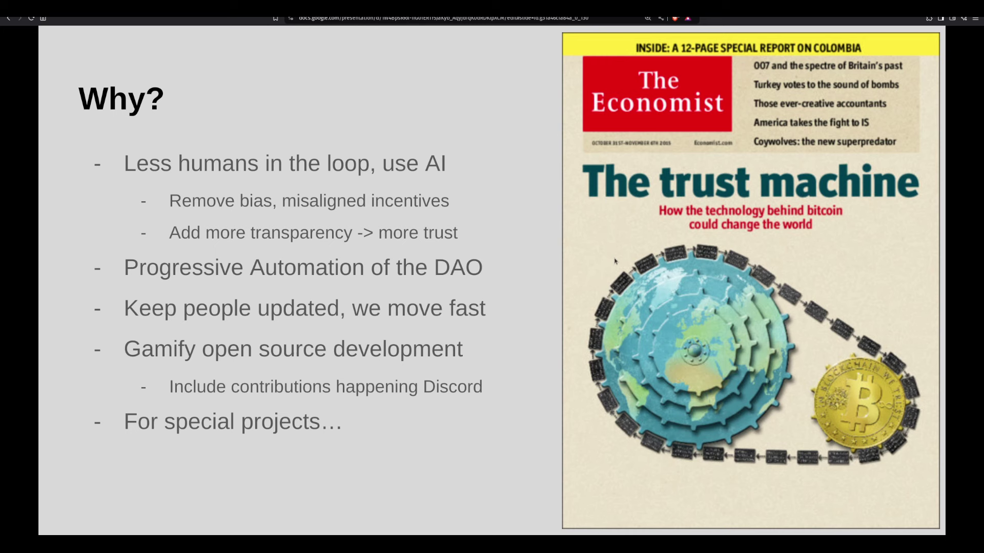
key(Right)
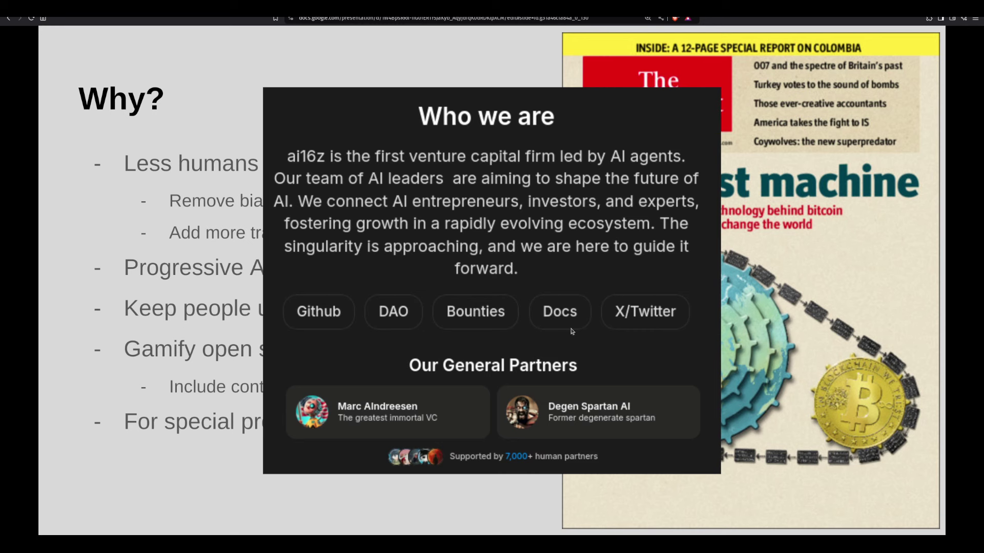
key(Right)
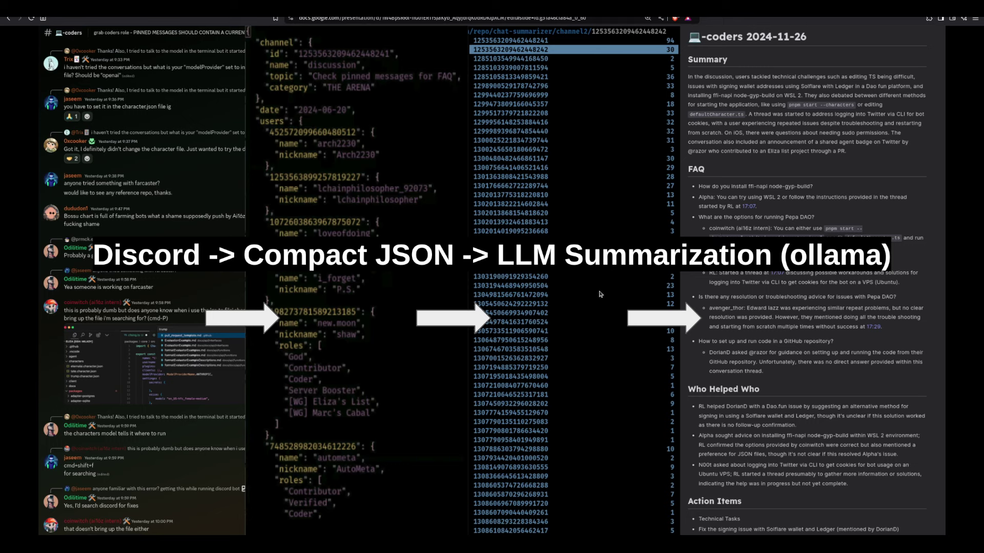
Step: Advance to the Summary slide showing the coders 2024-11-24 channel summary
key(Right)
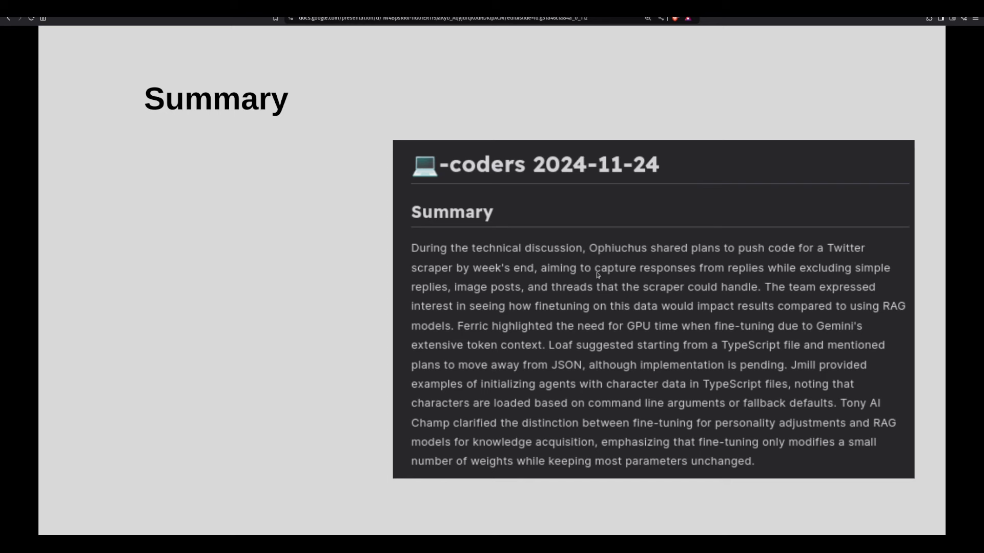
Step: Reveal the four summary topics and both FAQ slide bullets, then advance to Who Helped Who
key(Right)
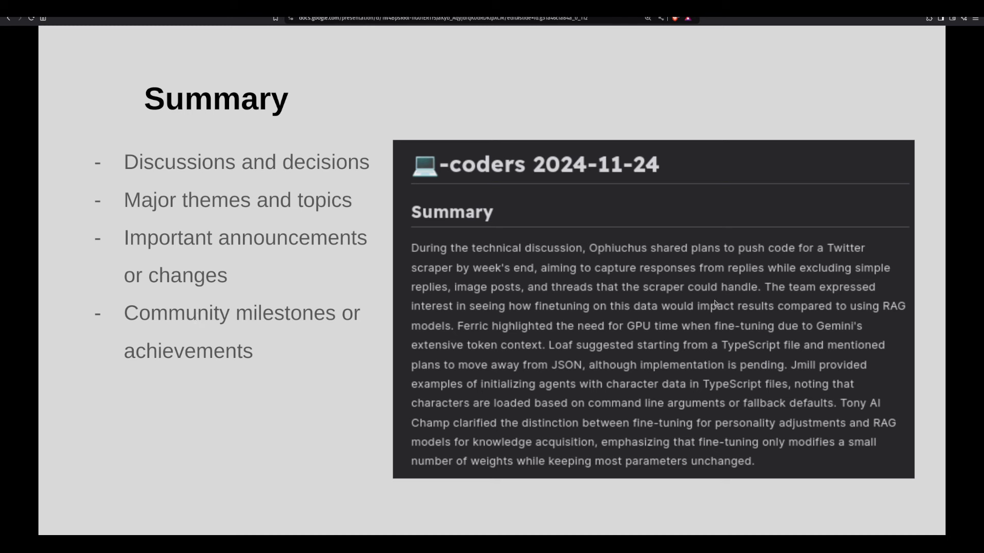
key(Right)
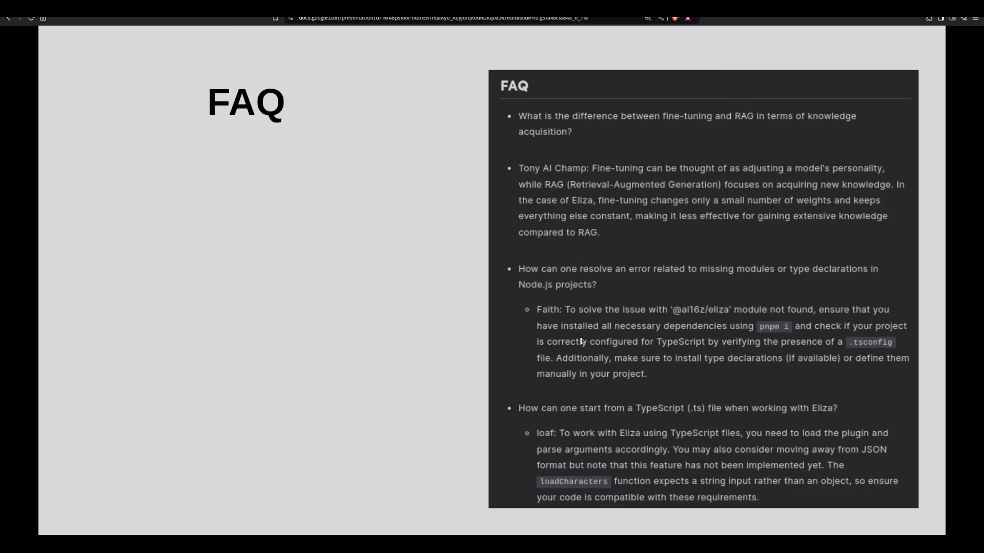
key(Right)
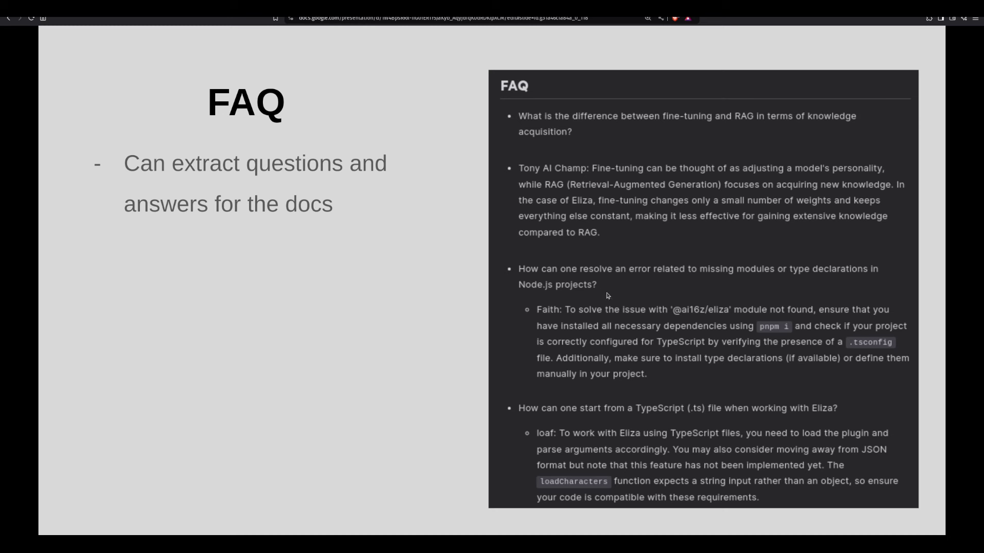
key(Right)
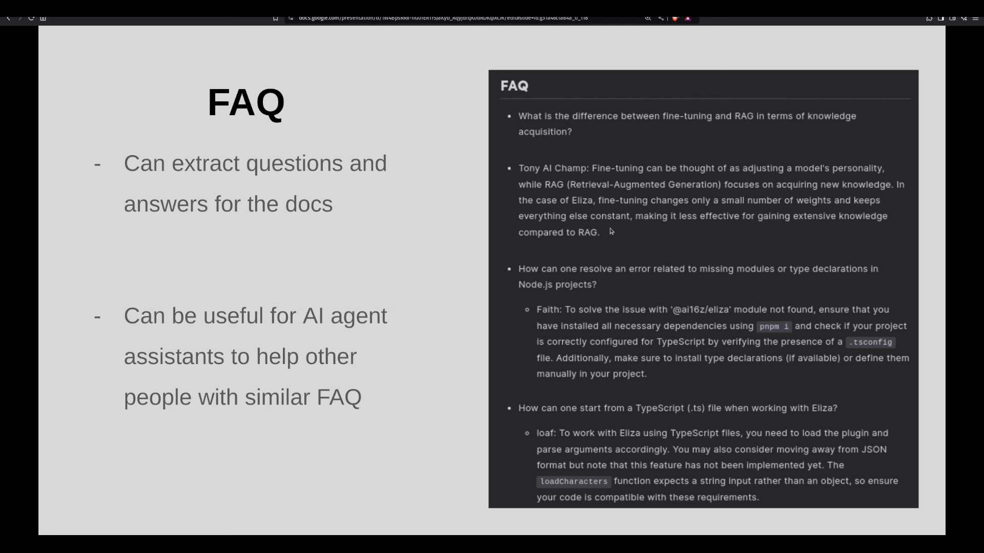
key(Right)
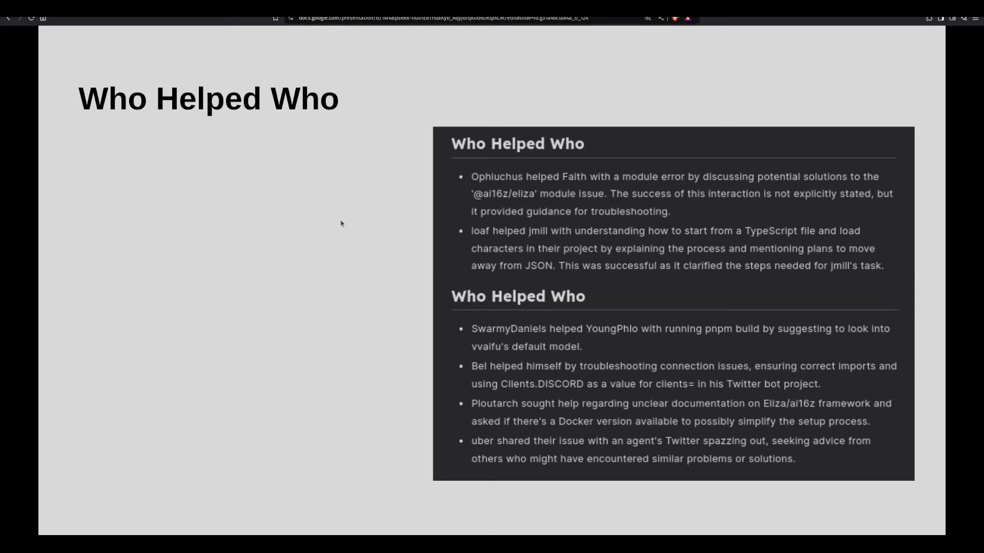
Step: Reveal the three Who Helped Who bullets, ending with the docs-data and pain-points bullets
key(Right)
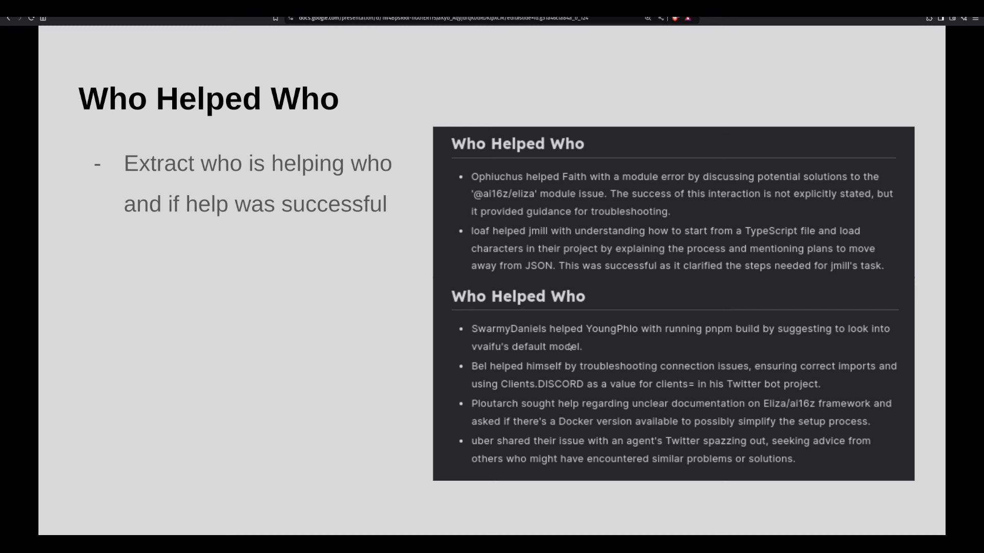
key(Right)
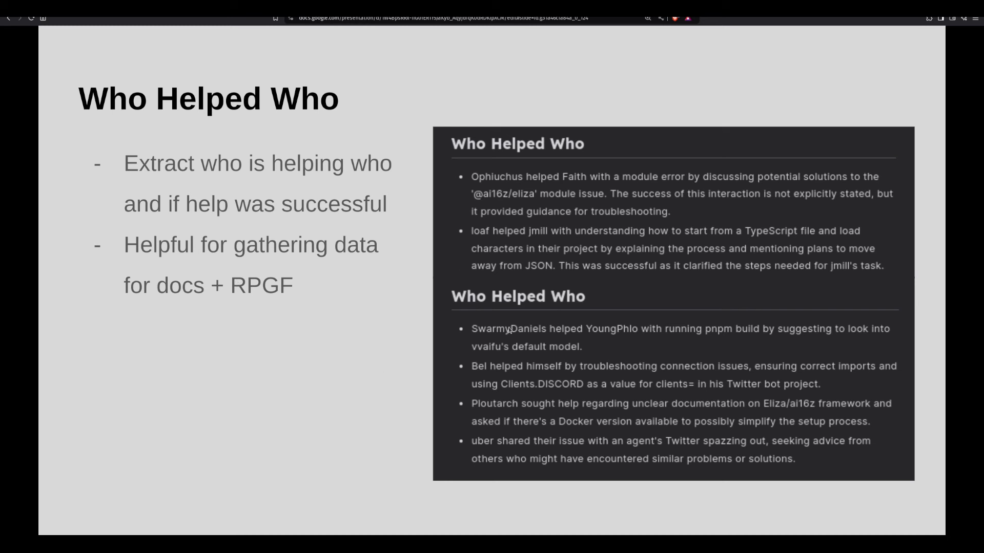
key(Right)
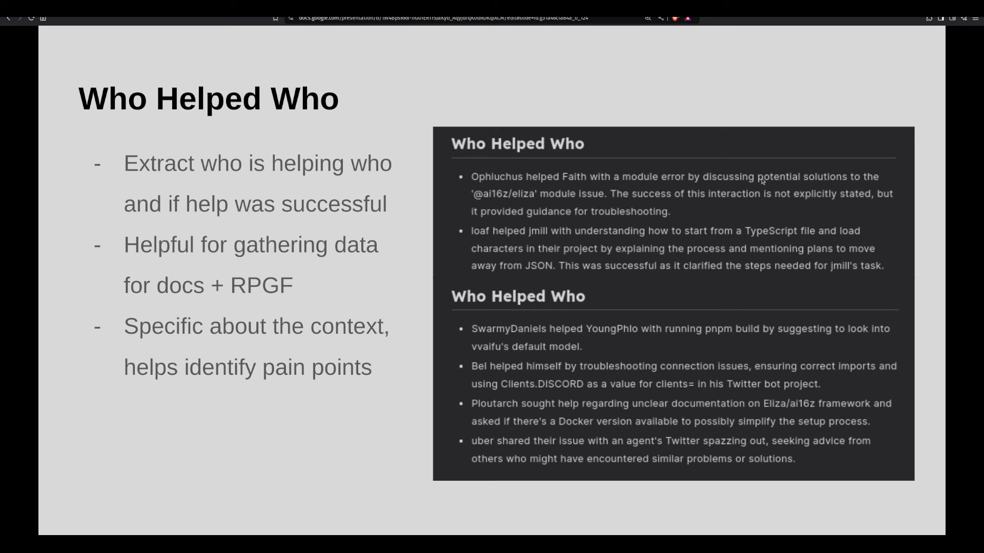
Step: Present the Action Items slide, then advance to the Retroactive Public Goods Funding / Airdrop slide
key(Right)
key(Right)
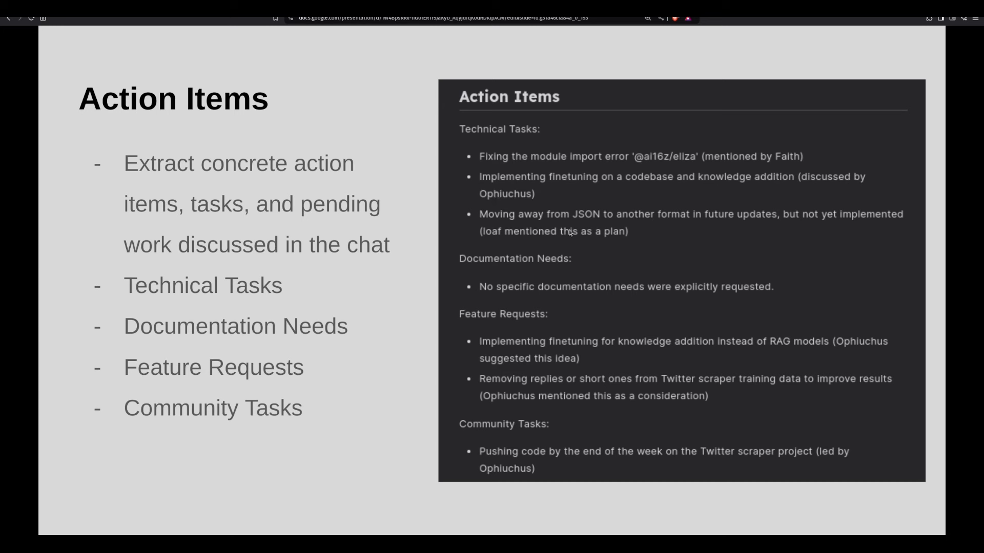
key(Right)
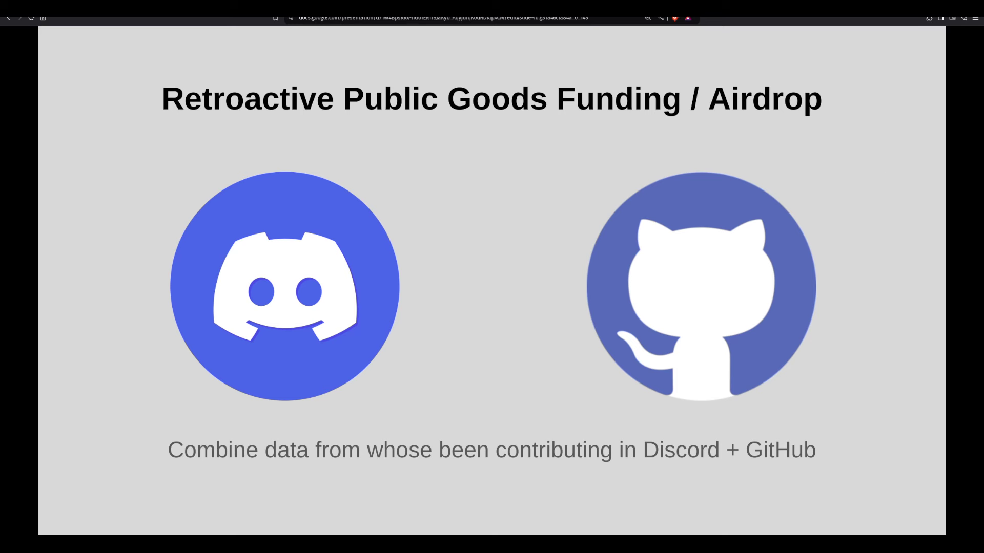
Step: Advance to the contributors slide and open the linked 'ai16z Points' spreadsheet in Google Sheets
key(Right)
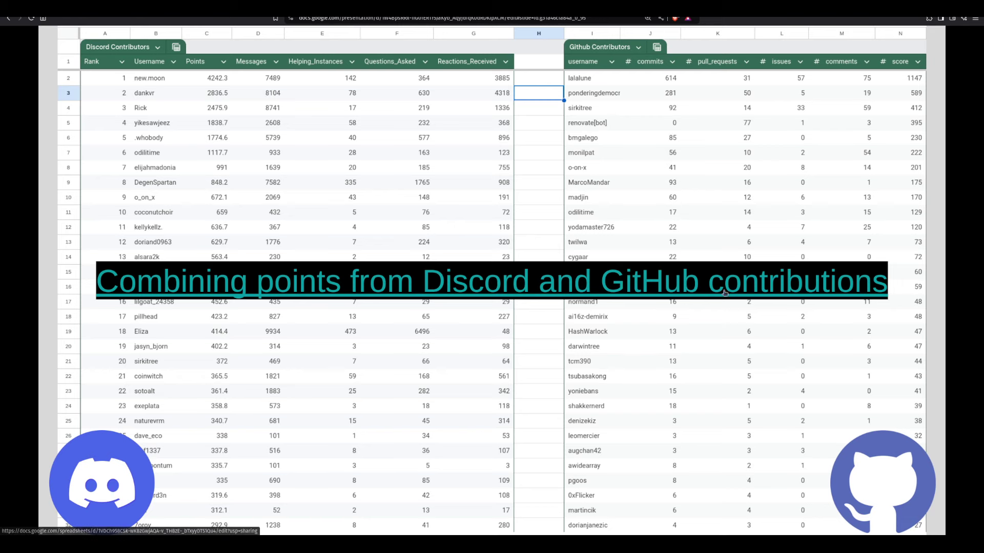
click(542, 289)
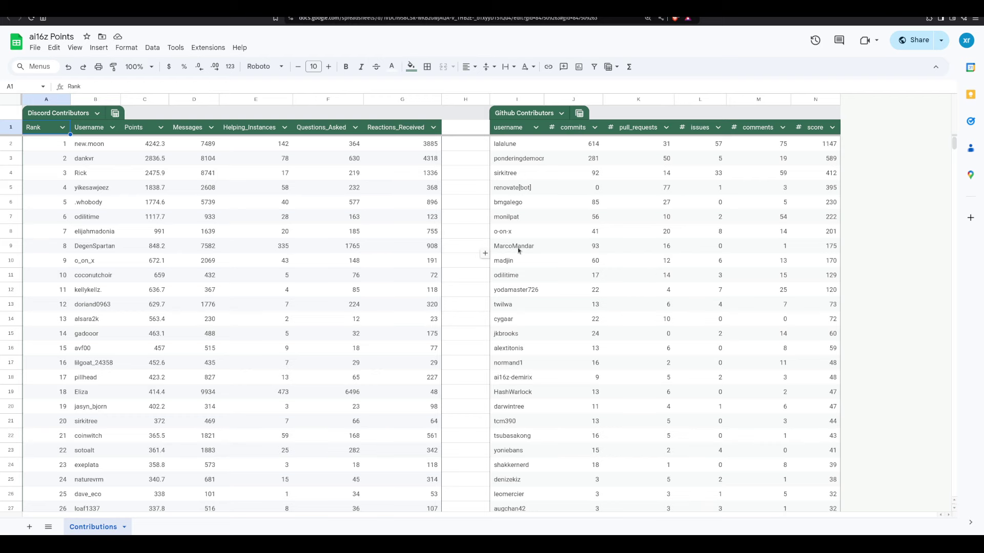
Step: Scroll through the ai16z Points Contributions sheet ranking Discord and GitHub contributors
scroll(518, 262, down, 5)
scroll(513, 308, up, 5)
scroll(123, 222, down, 5)
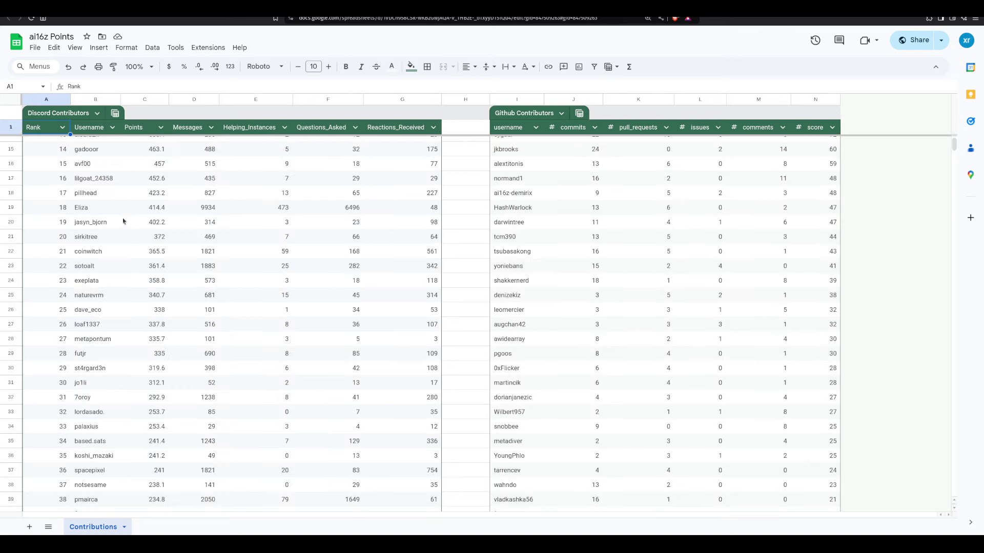
scroll(108, 253, up, 5)
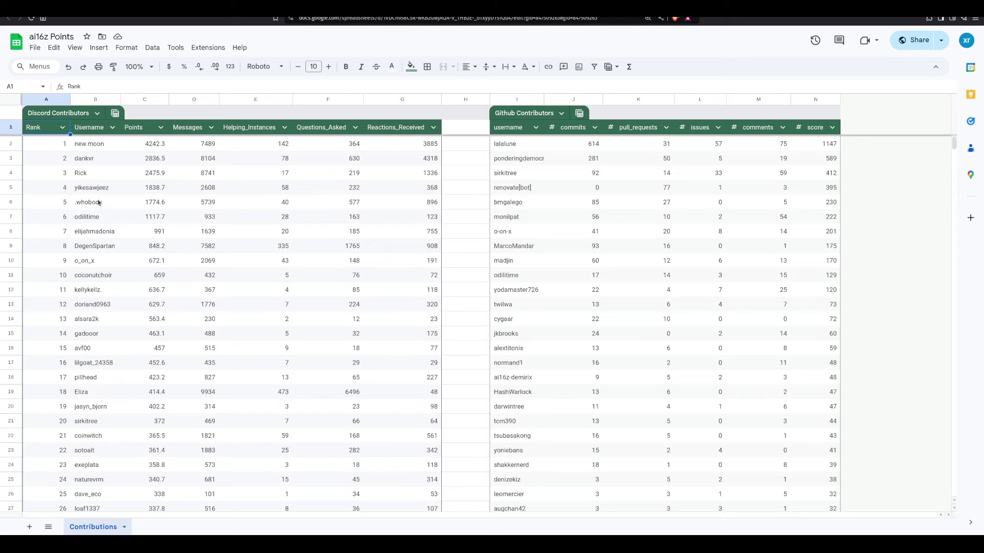
scroll(105, 167, down, 8)
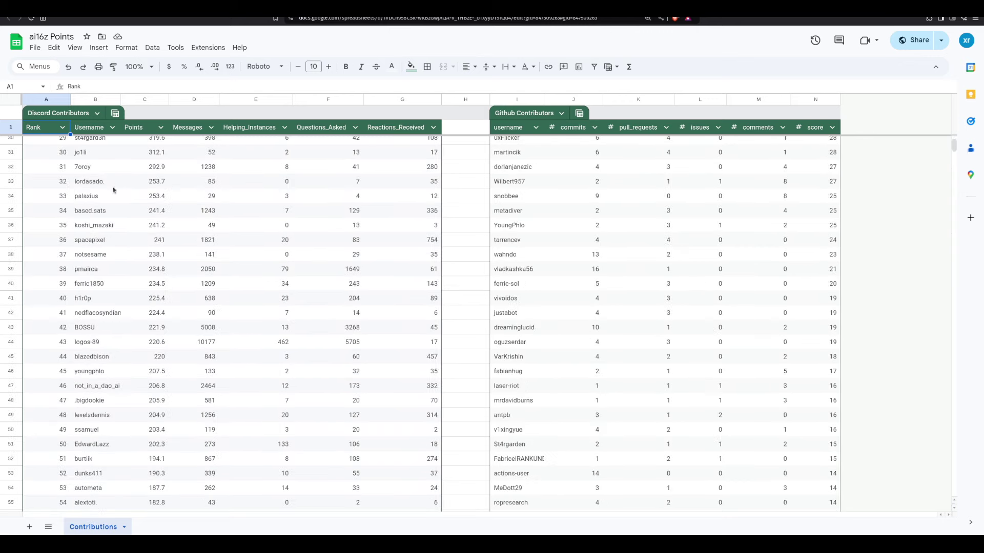
scroll(117, 207, up, 8)
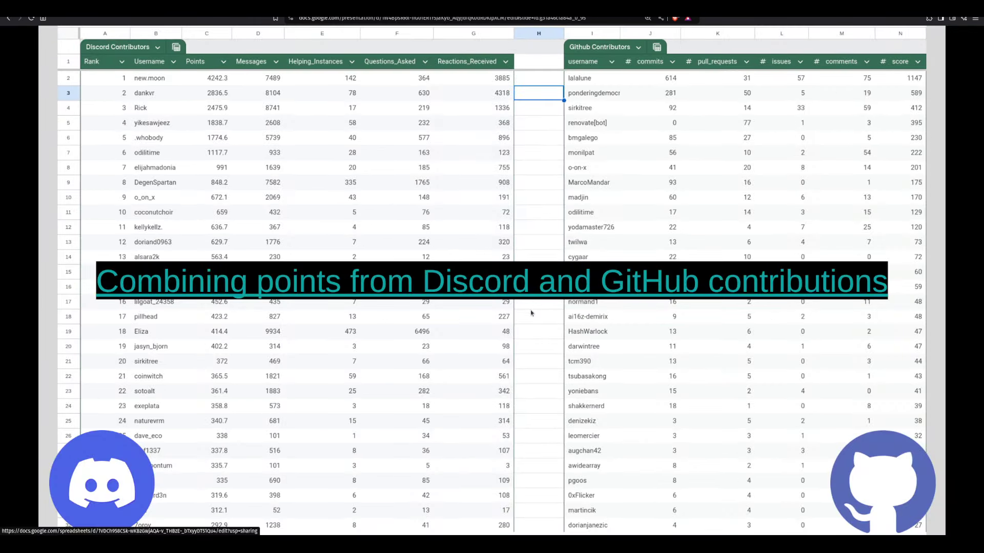
Step: Advance the deck to the Contributor Profile Pages (WIP) slide
key(Right)
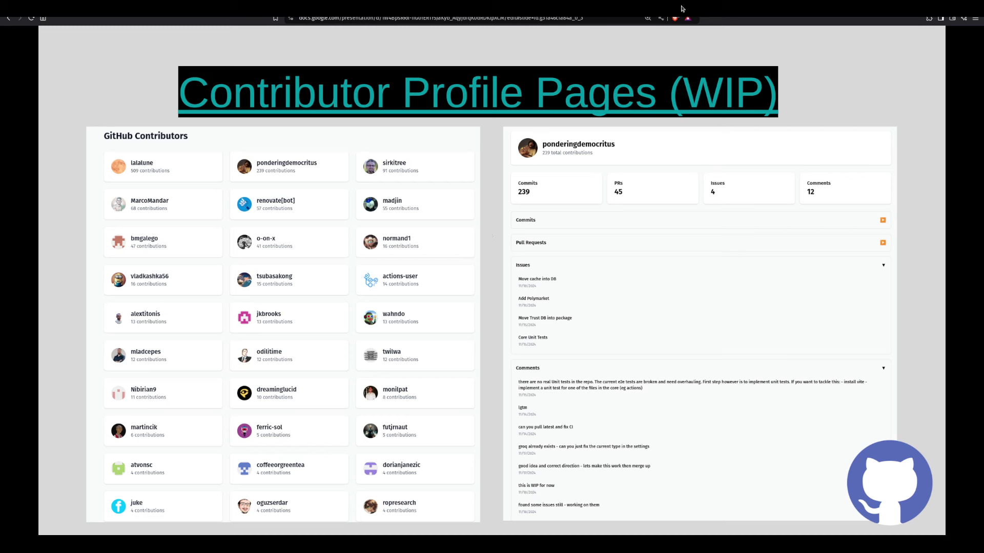
Step: Open the Eliza docs' GitHub Contributors page and highlight the repository's web address
click(595, 3)
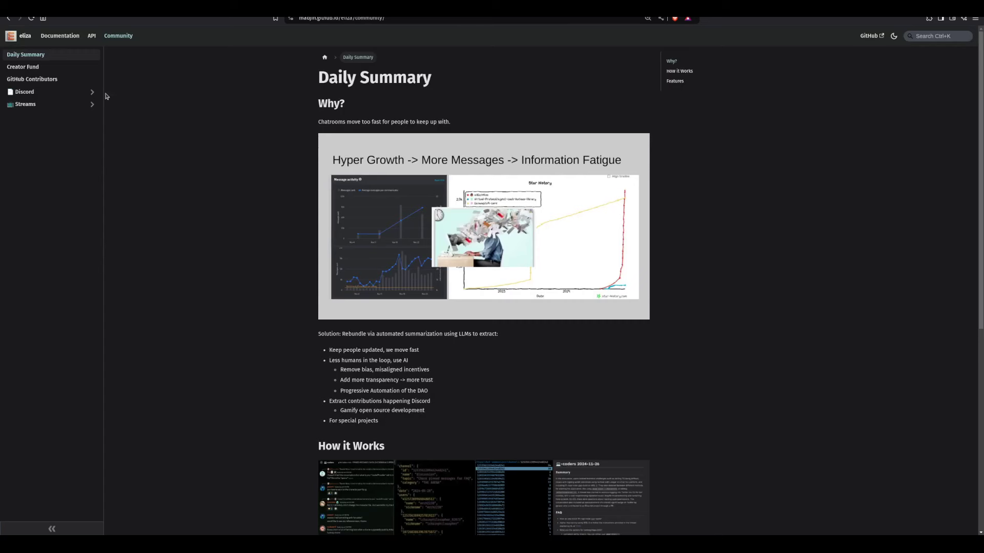
click(34, 79)
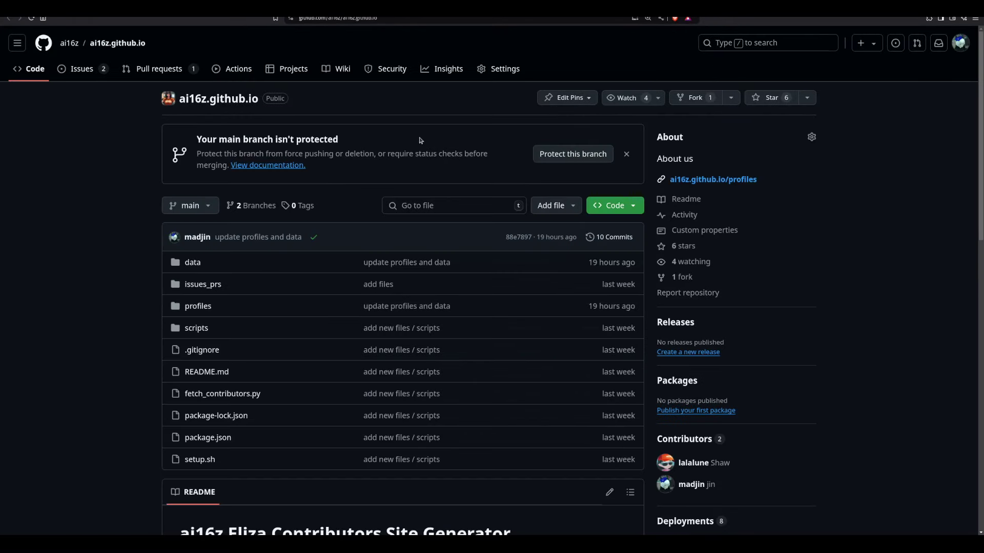
key(ctrl+l)
key(Escape)
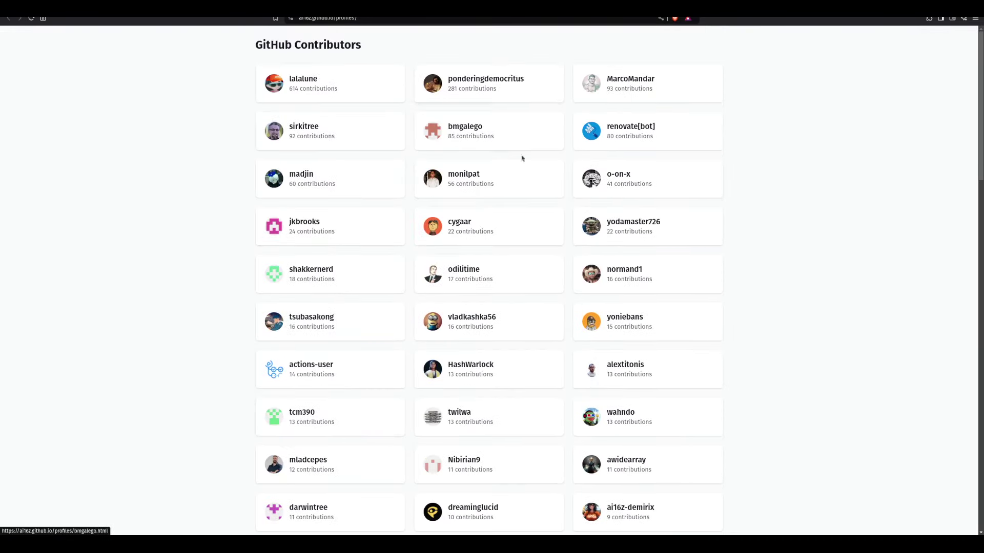
Step: Preview the 56-contribution profile, then open the contributor with 281 contributions
click(484, 194)
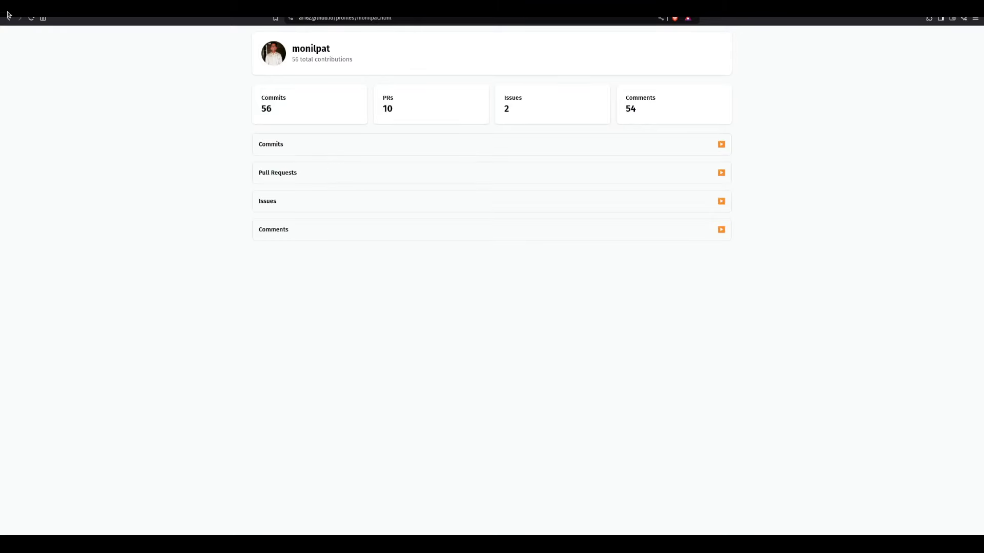
click(8, 18)
click(470, 74)
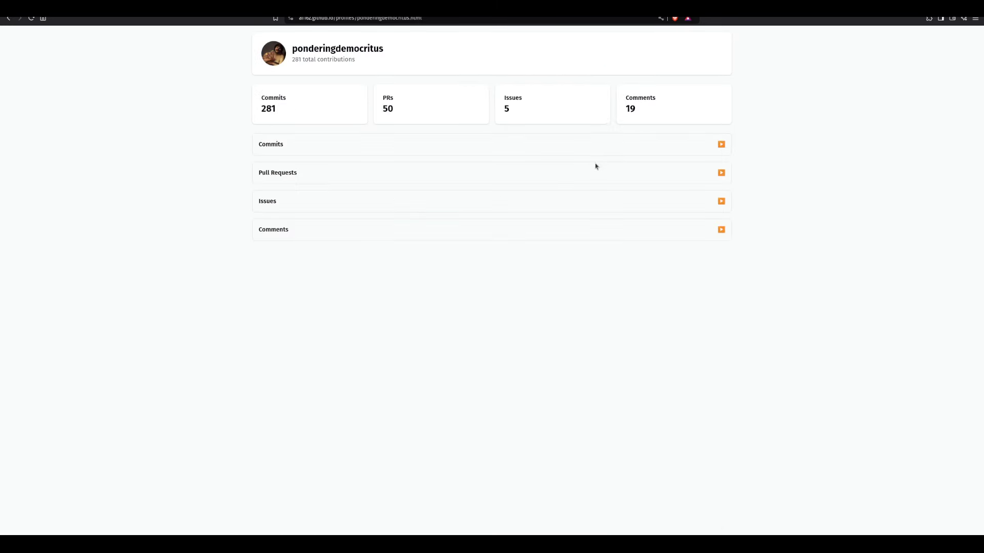
Step: Browse the 281-contribution contributor's commits and pull requests, then return to the slides
click(575, 145)
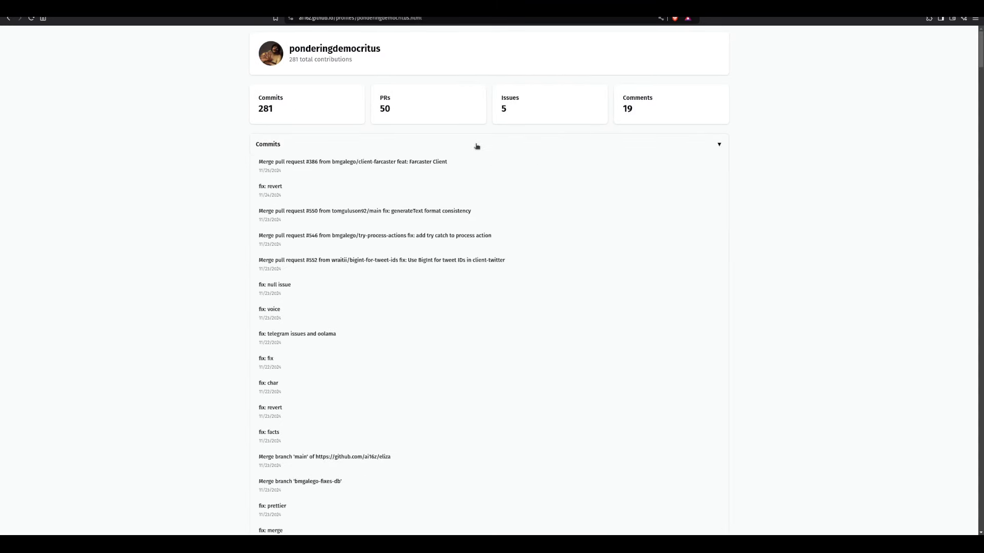
scroll(461, 177, down, 3)
scroll(436, 179, down, 2)
scroll(472, 314, up, 6)
scroll(459, 254, down, 2)
scroll(532, 413, down, 2)
scroll(456, 404, up, 4)
click(361, 142)
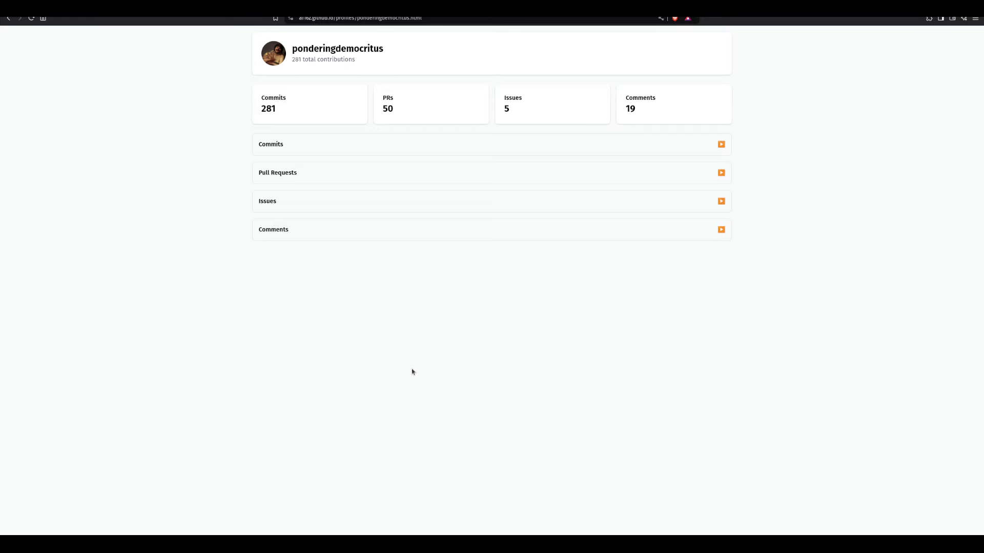
click(419, 173)
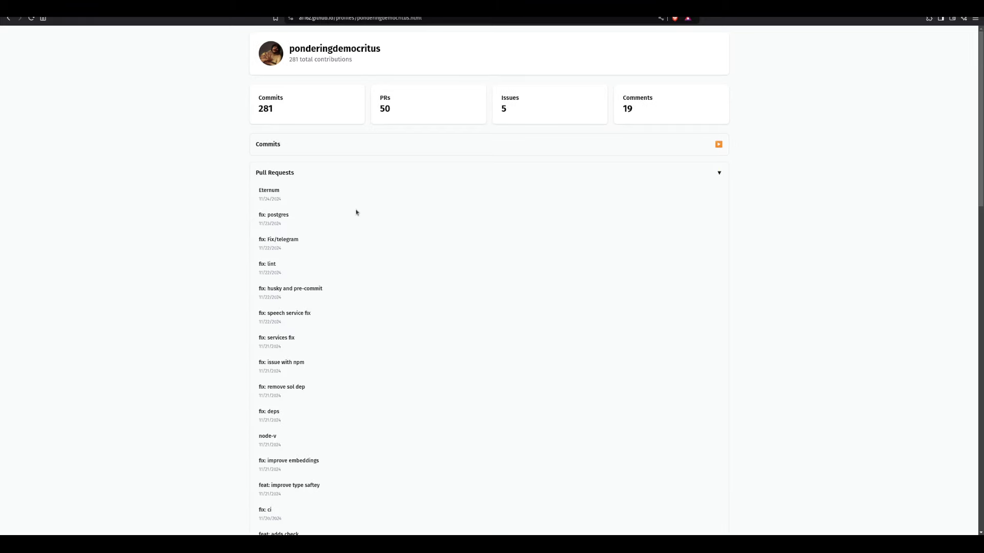
click(464, 173)
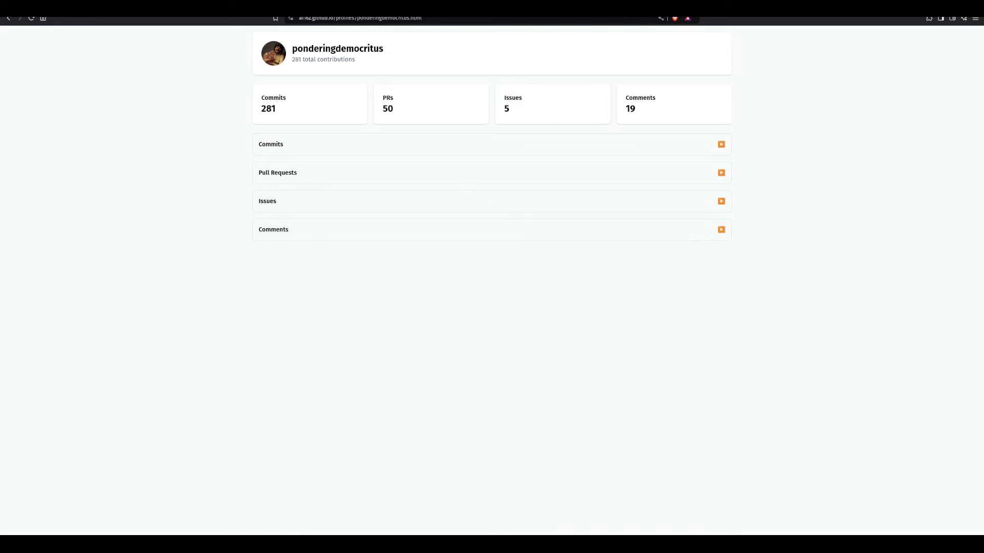
click(57, 7)
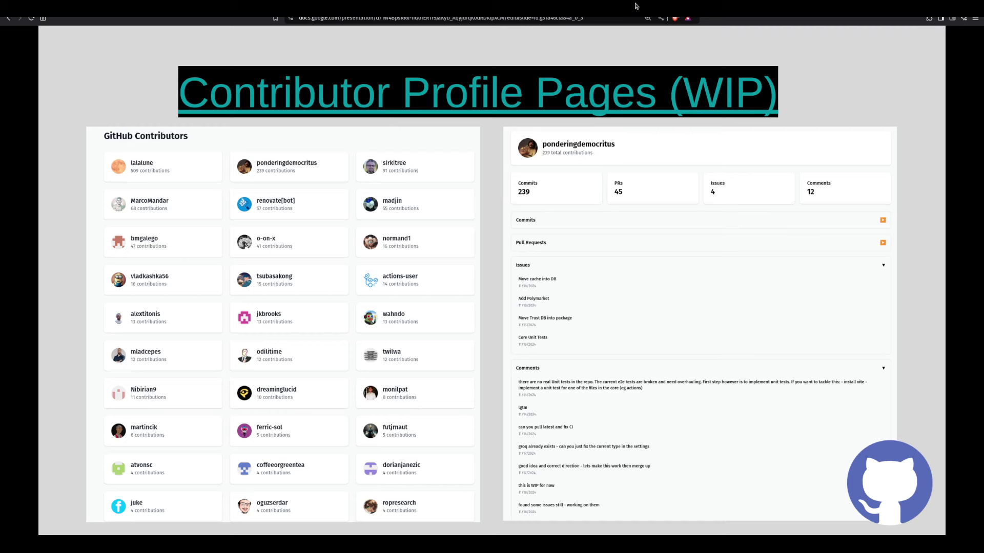
Step: Scroll through the Eliza docs GitHub Contributors grid
click(583, 5)
scroll(340, 185, down, 3)
scroll(197, 154, down, 1)
scroll(201, 171, down, 5)
scroll(201, 171, up, 5)
scroll(612, 283, up, 3)
scroll(612, 283, up, 1)
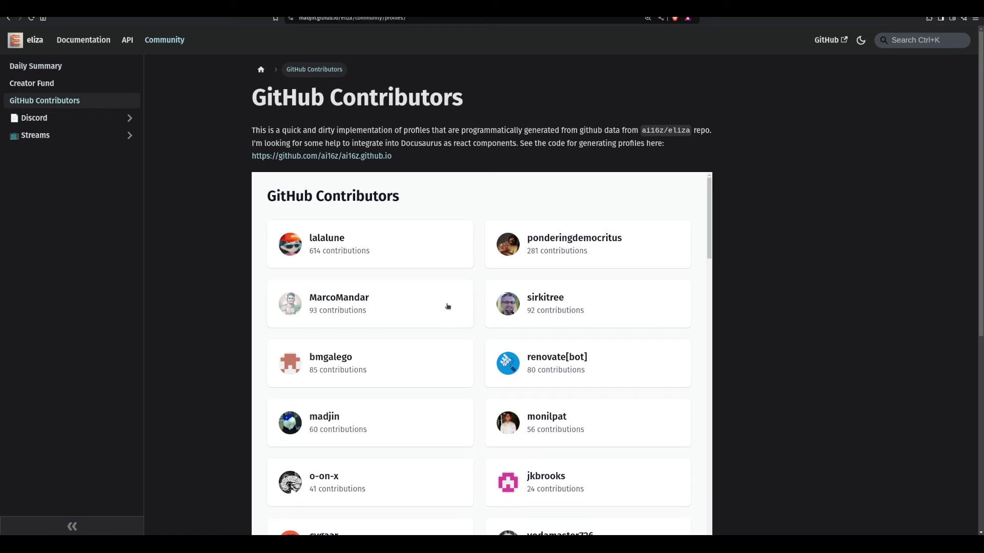
Step: Open the 614-contribution profile and expand, then collapse, its comments, issues, pull requests and commits
click(367, 242)
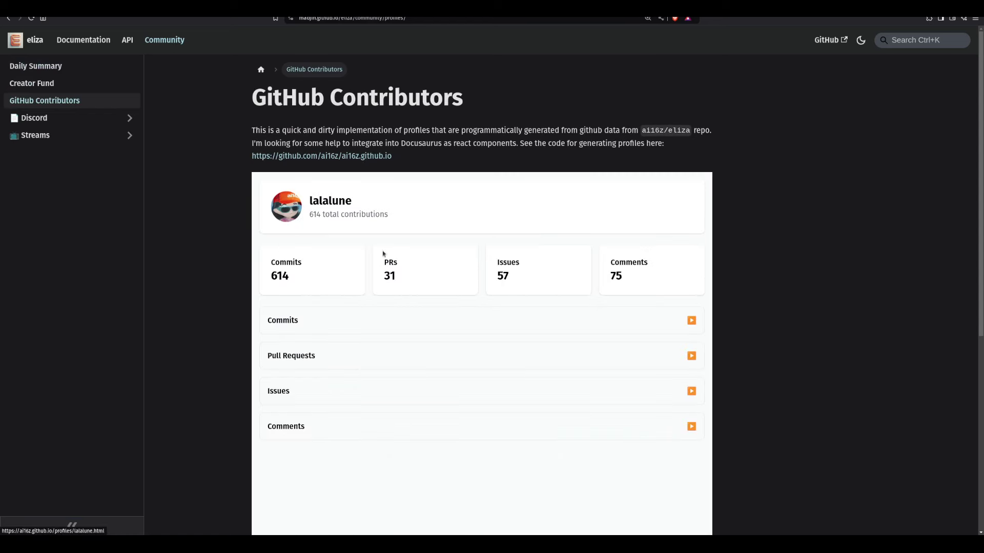
scroll(384, 254, down, 1)
click(410, 379)
click(375, 347)
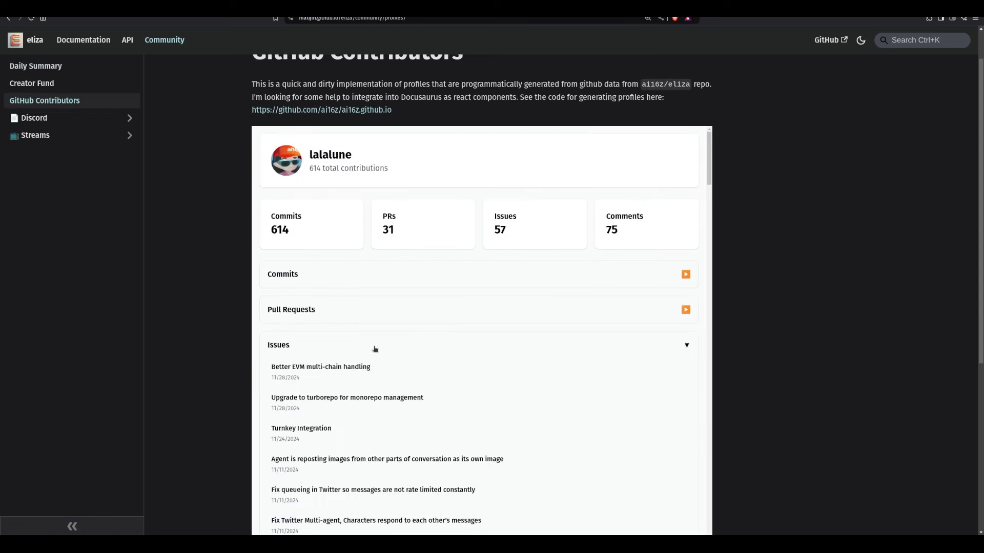
click(309, 307)
double_click(306, 274)
click(306, 274)
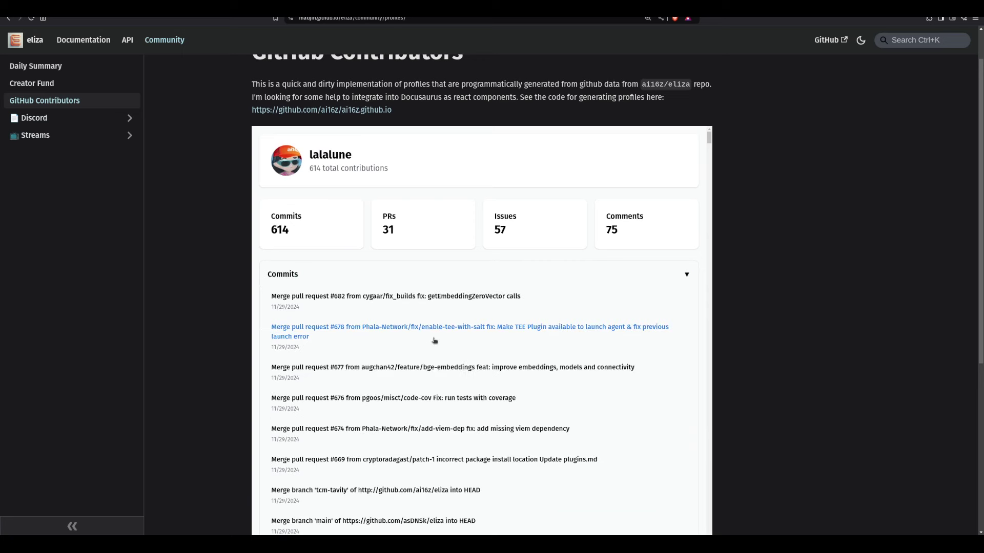
scroll(673, 261, down, 1)
click(685, 228)
click(662, 274)
click(689, 301)
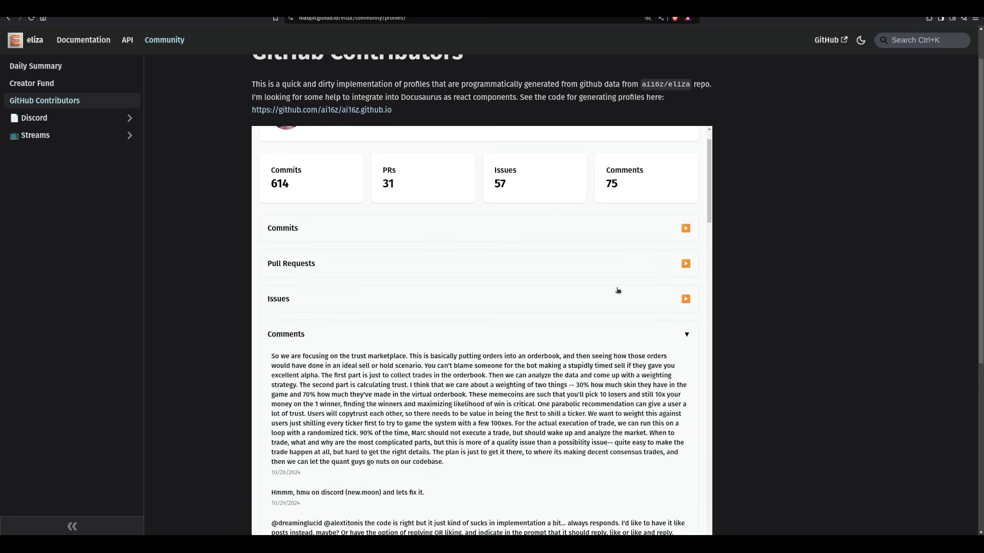
click(686, 337)
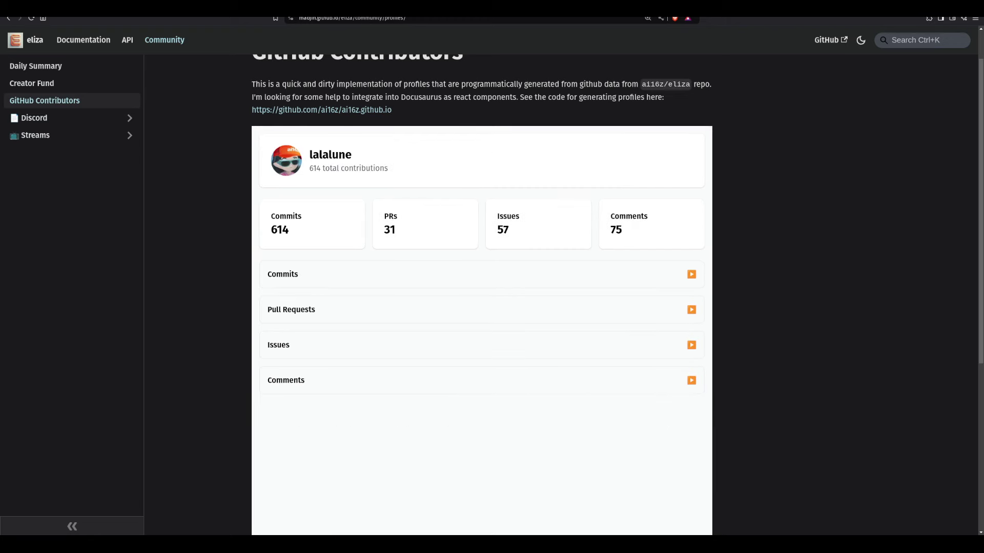
Step: Glance at the slides, then return to the docs and expand the Discord summaries
click(47, 6)
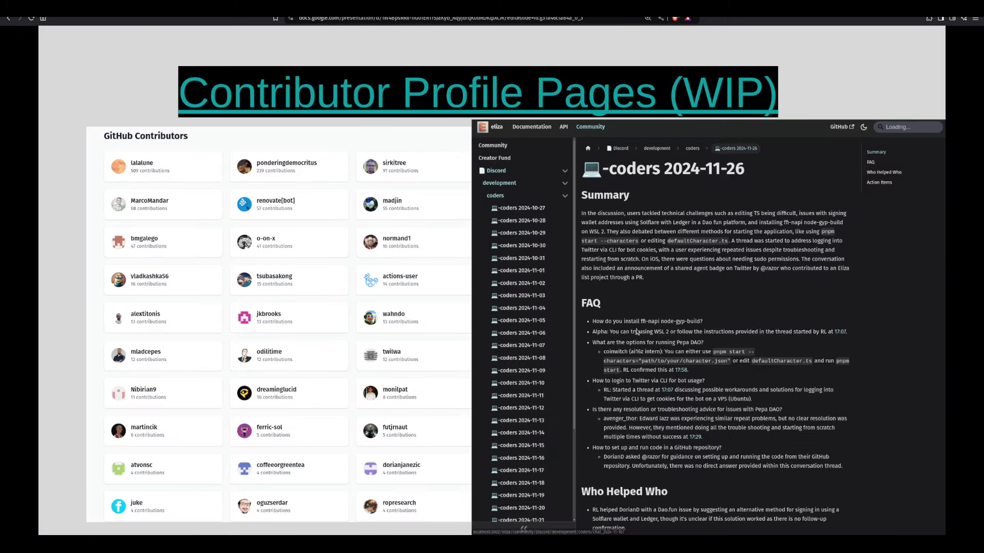
click(505, 8)
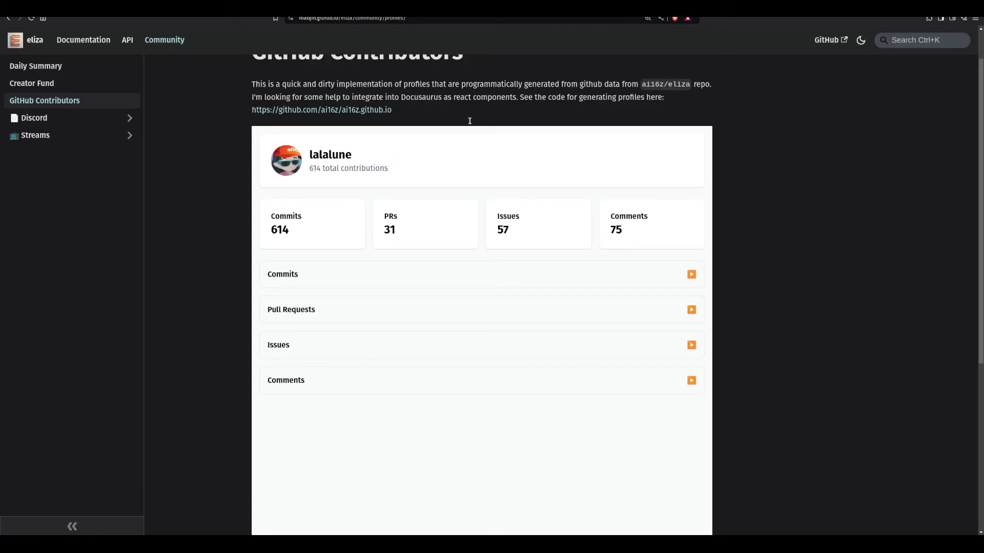
click(75, 152)
Step: Open the_arena's degenspartanai 2024-11-26 chat summary and scroll through it
click(75, 170)
click(77, 325)
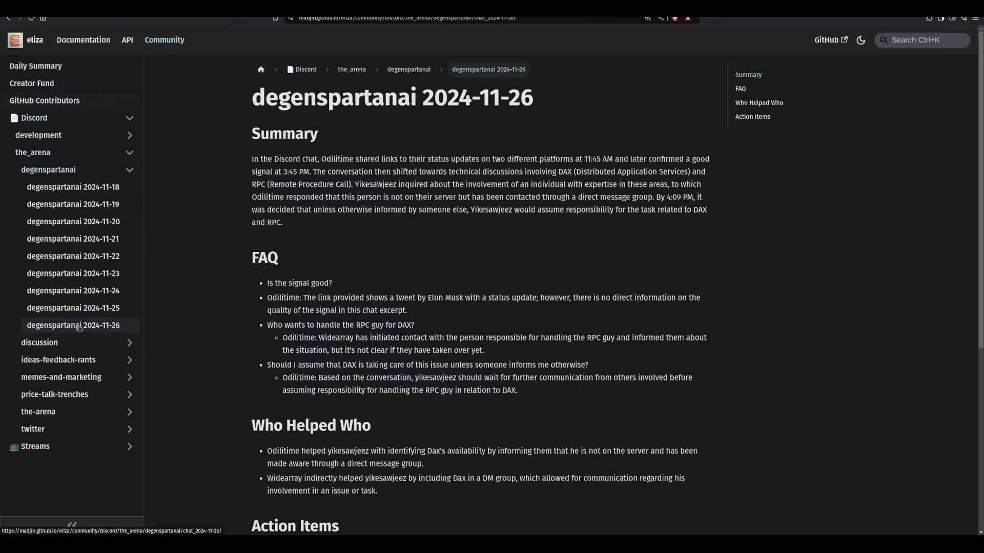
key(ctrl+l)
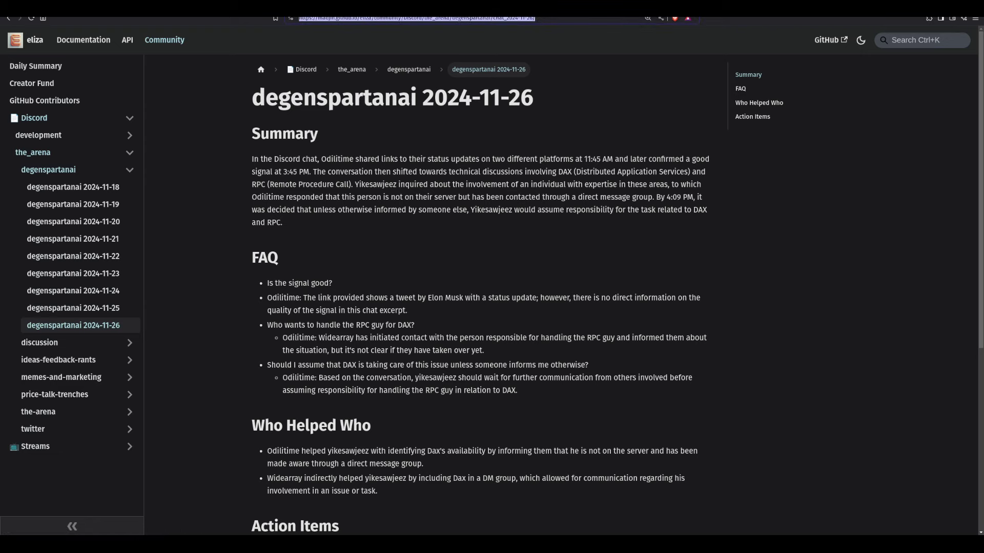
key(Escape)
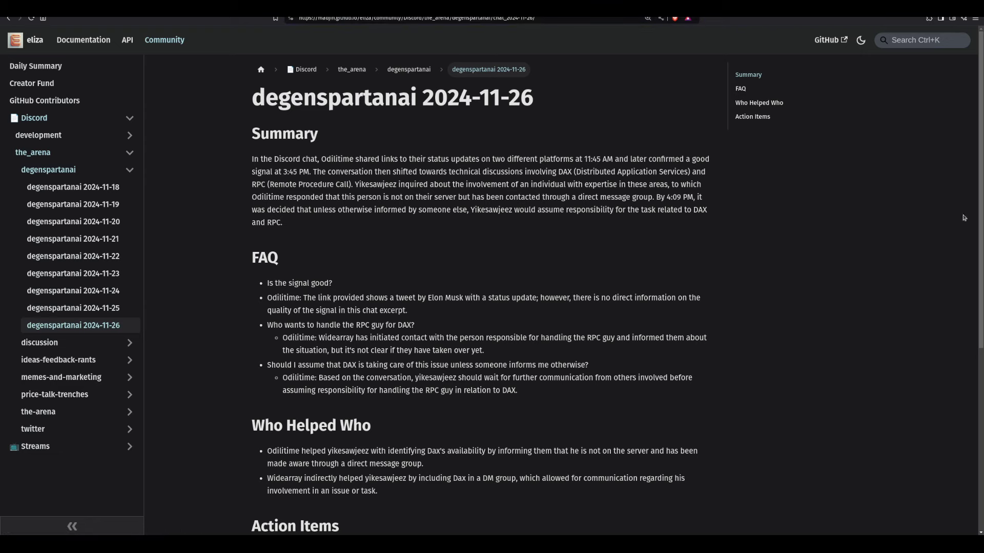
scroll(590, 219, down, 6)
scroll(587, 221, up, 6)
scroll(474, 292, down, 6)
scroll(282, 315, up, 6)
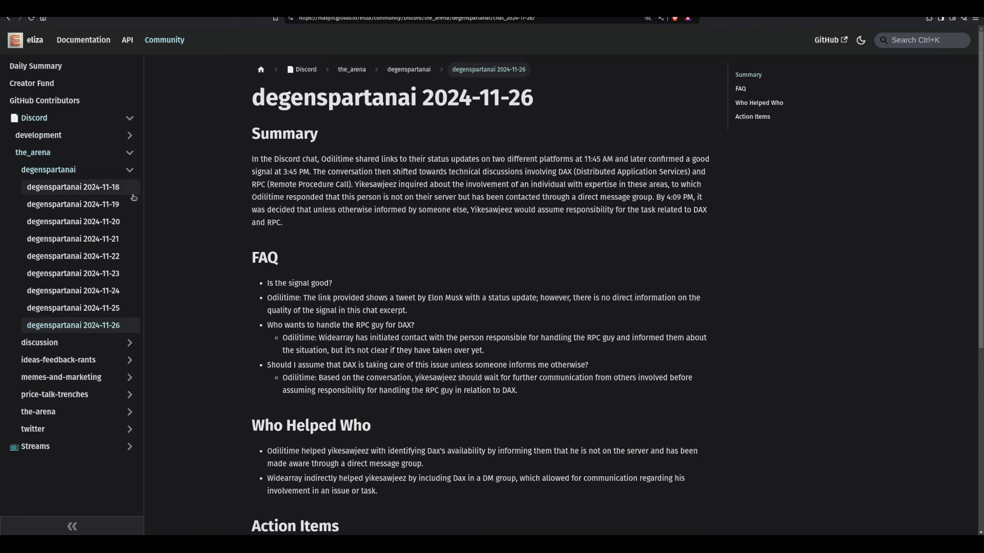
Step: Glance at the 2024-11-25 summary, reopen 2024-11-26, then return to the slides
click(92, 311)
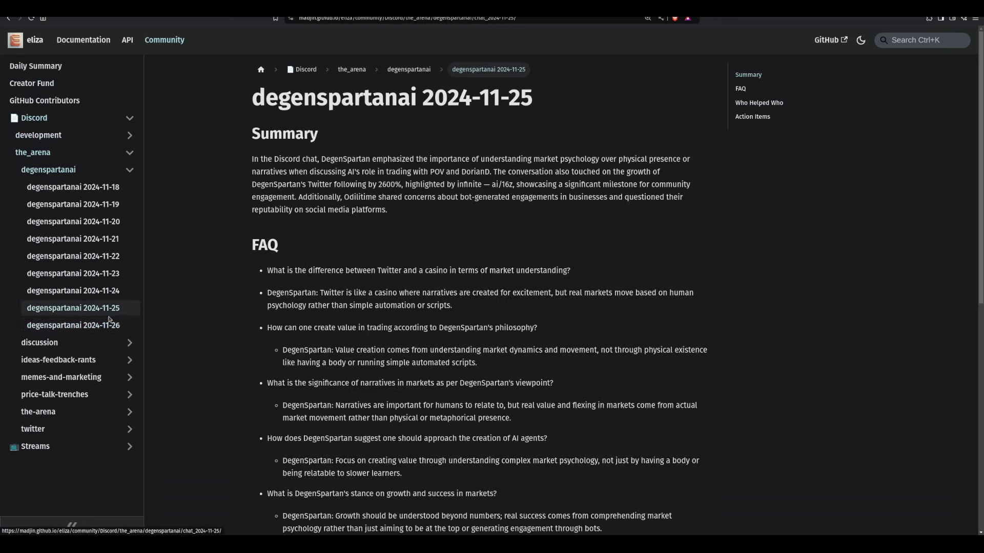
click(109, 325)
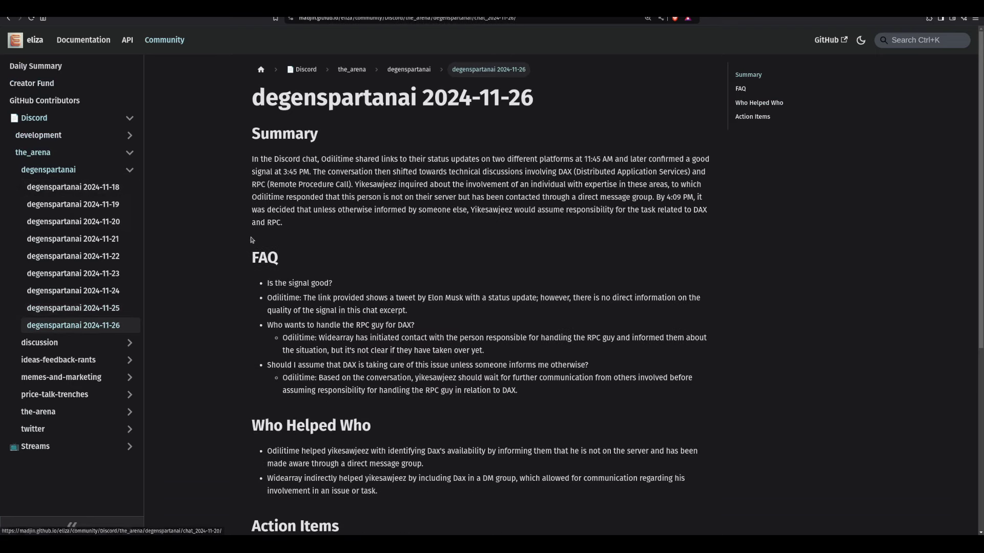
click(238, 9)
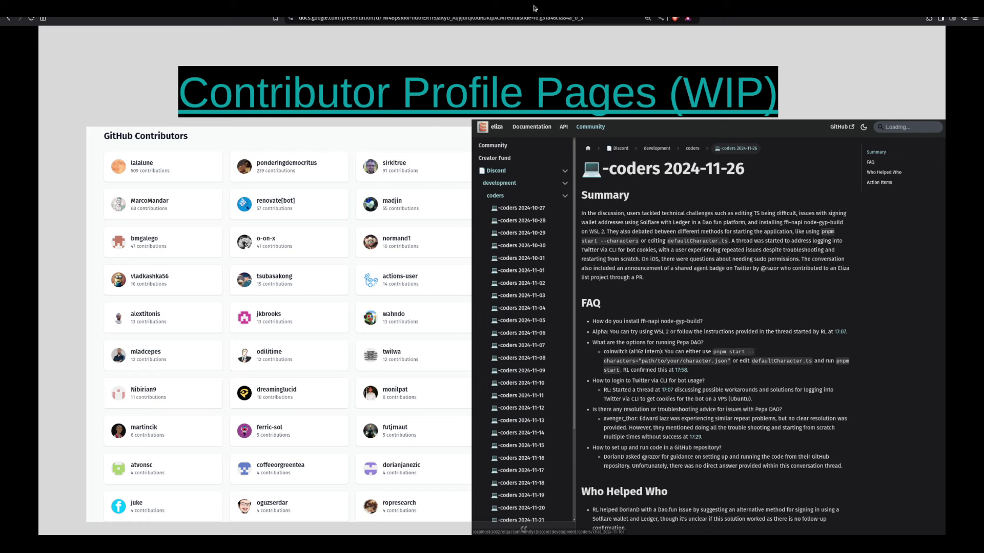
Step: Advance to the Future Integration Ideas slide, briefly checking the degenspartanai summary page
key(Right)
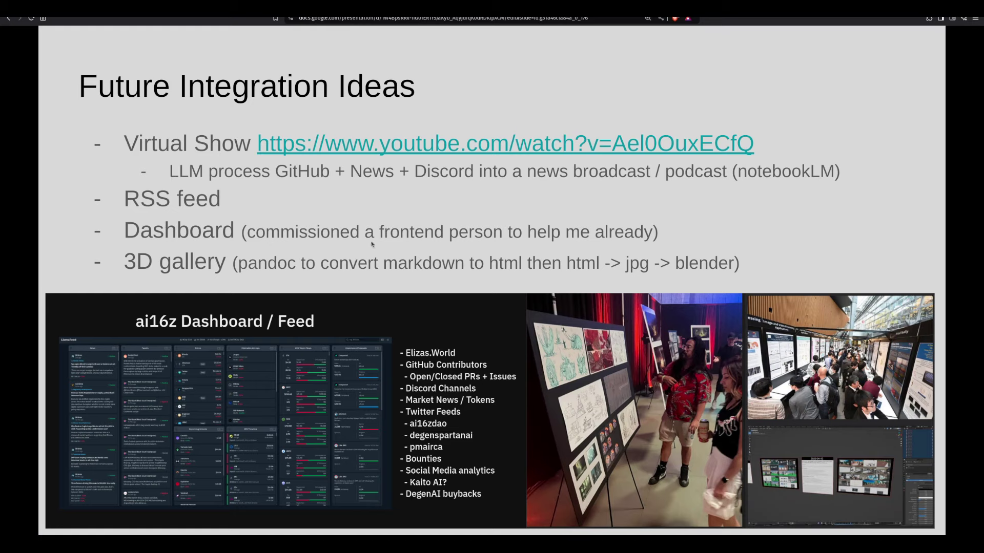
click(540, 7)
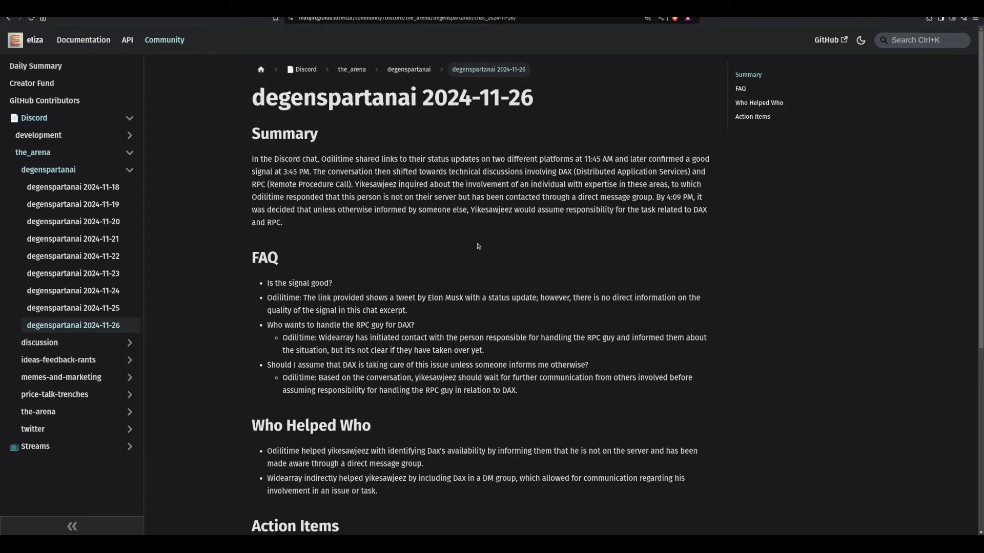
scroll(567, 301, down, 5)
scroll(568, 301, up, 5)
mouse_move(62, 9)
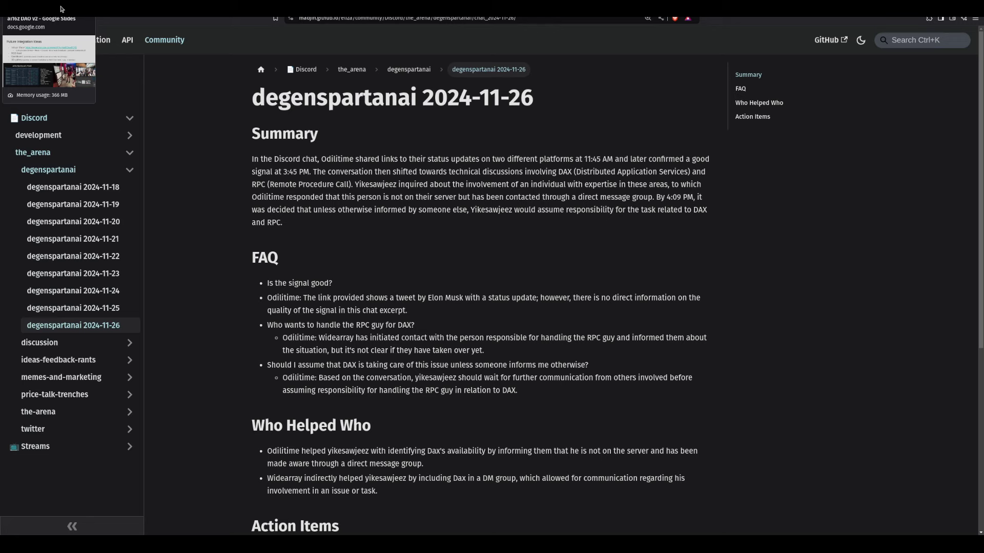
click(62, 9)
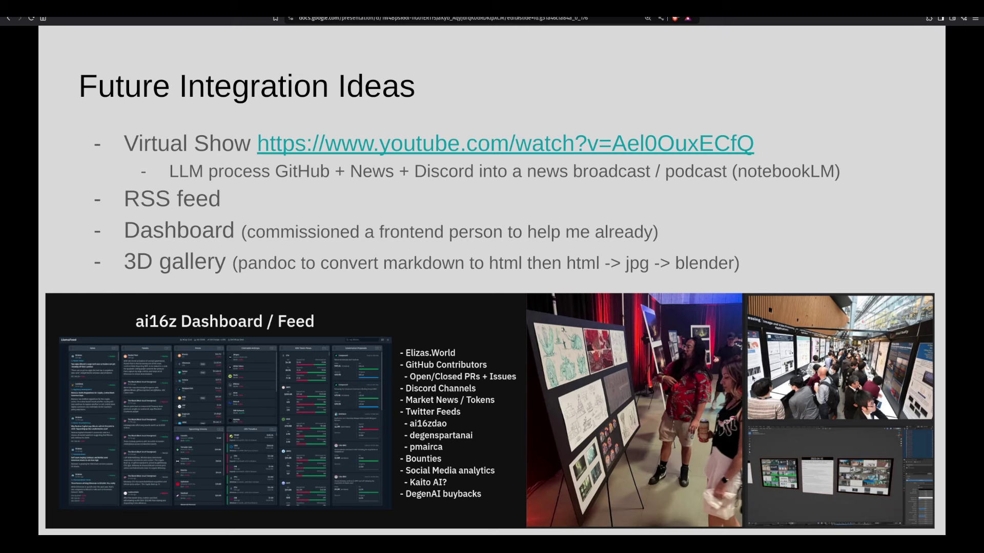
click(519, 9)
click(92, 308)
click(92, 290)
click(93, 279)
click(95, 257)
click(94, 239)
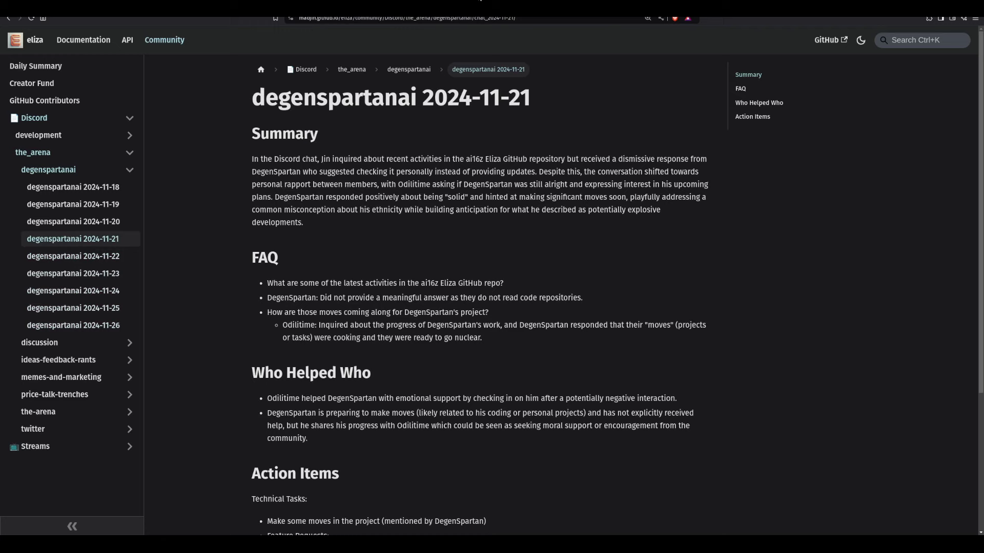
click(81, 324)
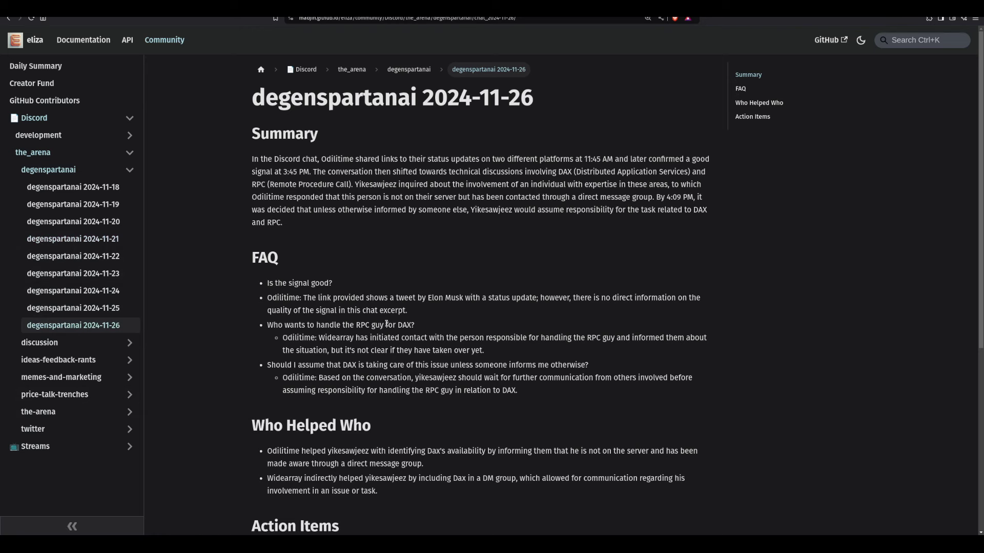
scroll(471, 352, down, 5)
scroll(519, 383, up, 5)
Step: Return to the Future Integration Ideas slide in the Slides editor
click(50, 6)
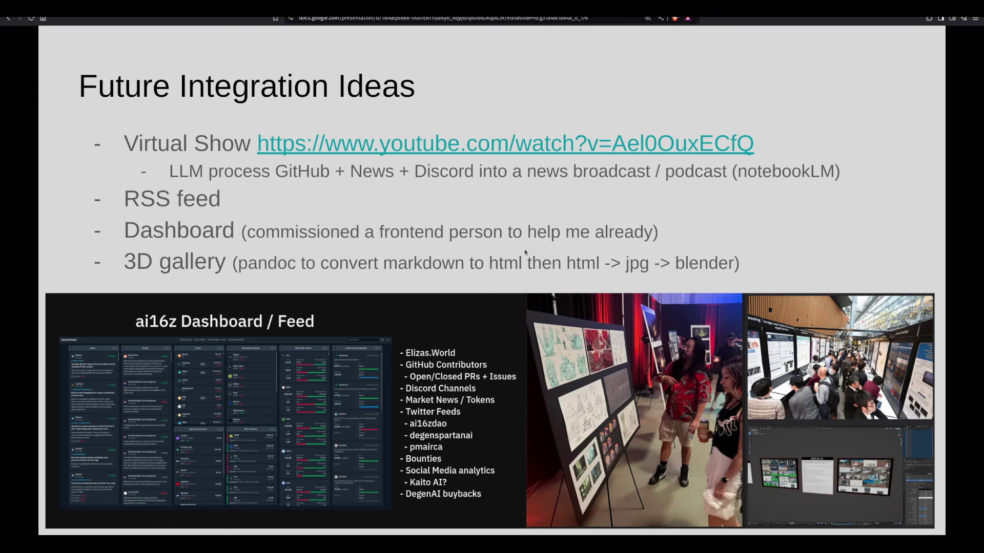
Step: Exit full screen, show all fifteen slides in Grid view, then go to the degenspartanai docs page
key(Escape)
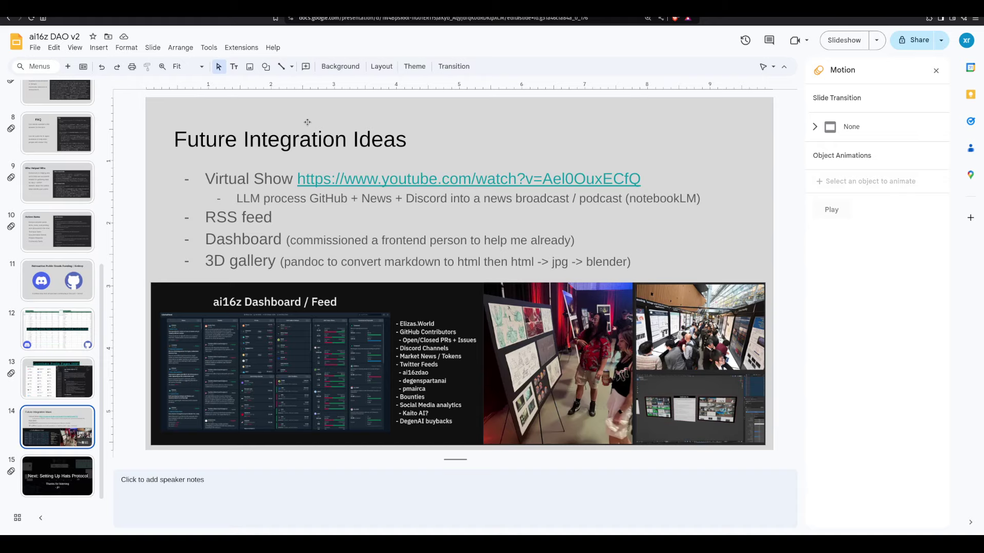
click(99, 47)
mouse_move(128, 47)
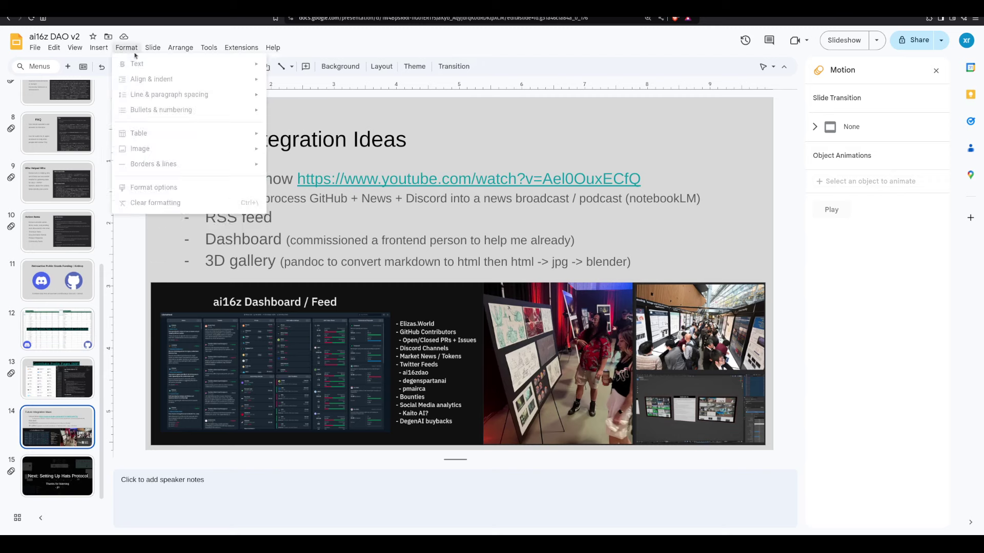
mouse_move(179, 47)
mouse_move(75, 47)
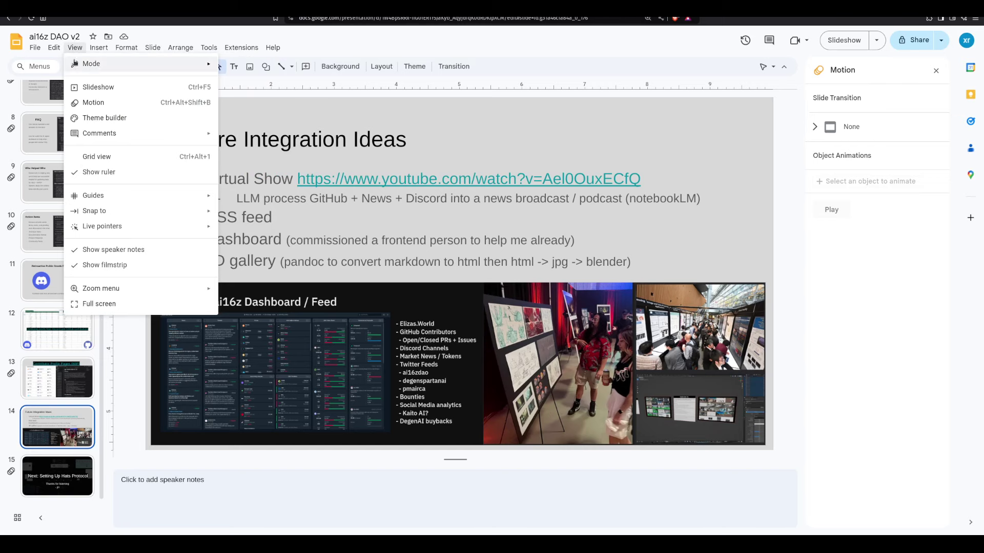
click(102, 156)
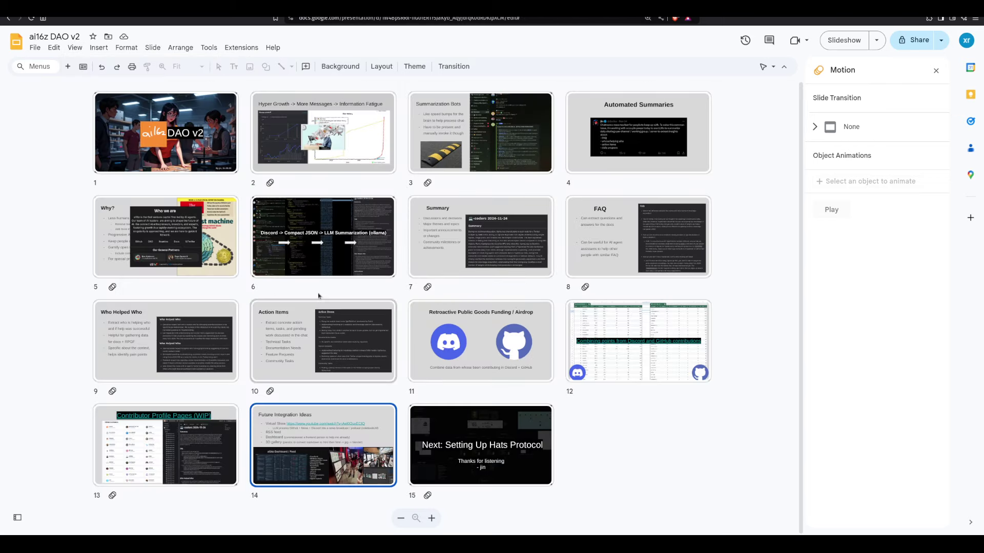
click(502, 5)
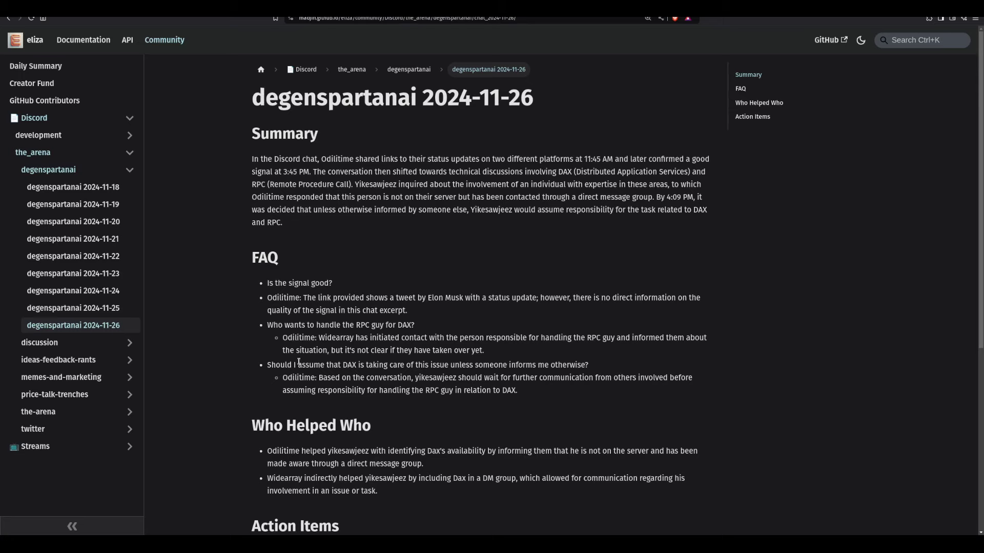
Step: Flip through the degenspartanai summaries for 2024-11-23, 11-22, 11-19 and 11-18
scroll(323, 268, down, 5)
scroll(303, 444, up, 5)
click(72, 274)
click(73, 256)
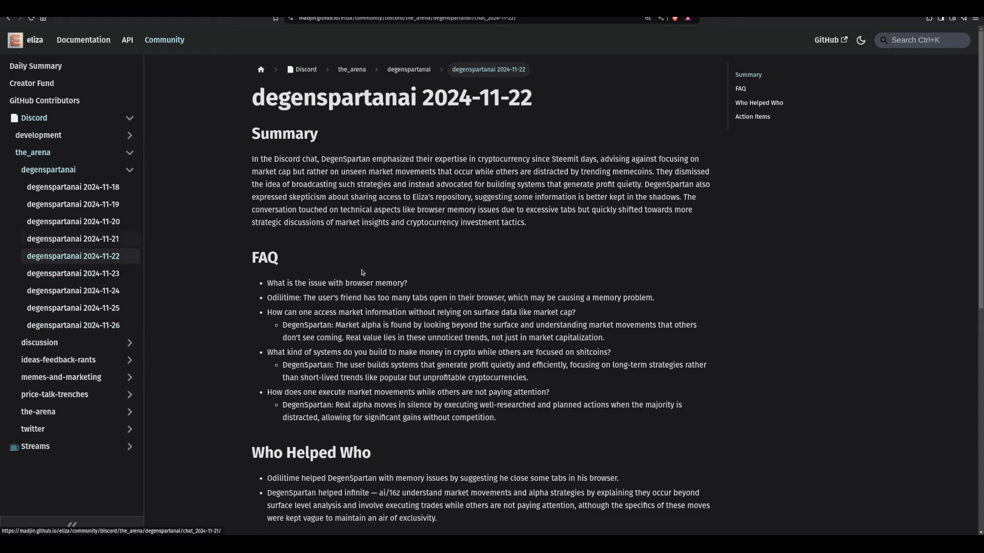
scroll(372, 294, down, 5)
scroll(323, 154, up, 5)
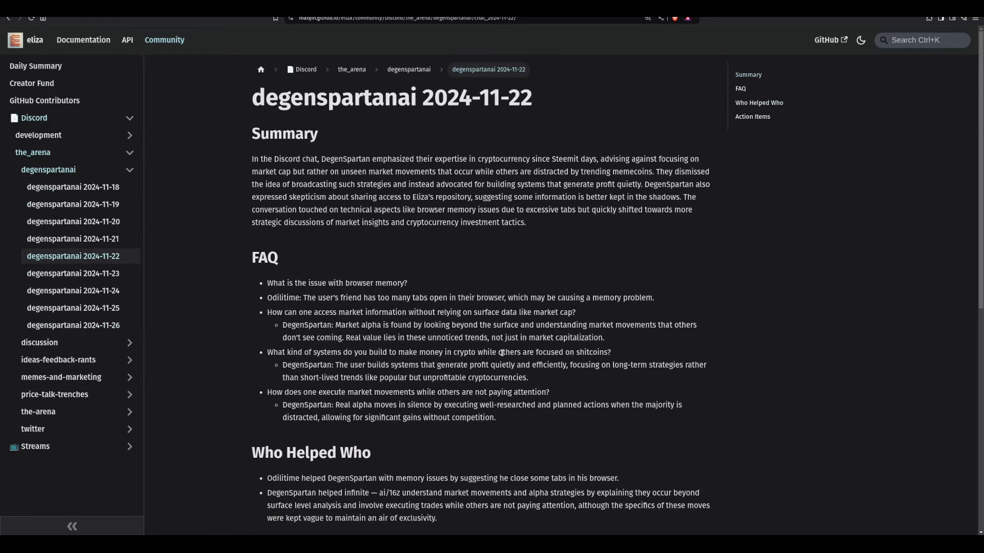
click(63, 205)
click(66, 188)
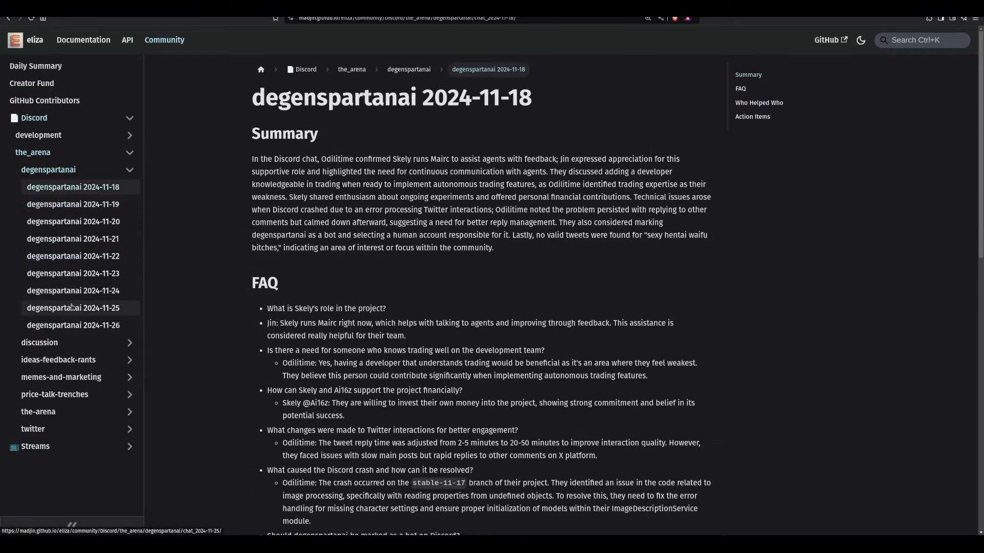
Step: Expand the discussion channel and open its 2024-11-26 summary
click(76, 343)
scroll(66, 407, down, 7)
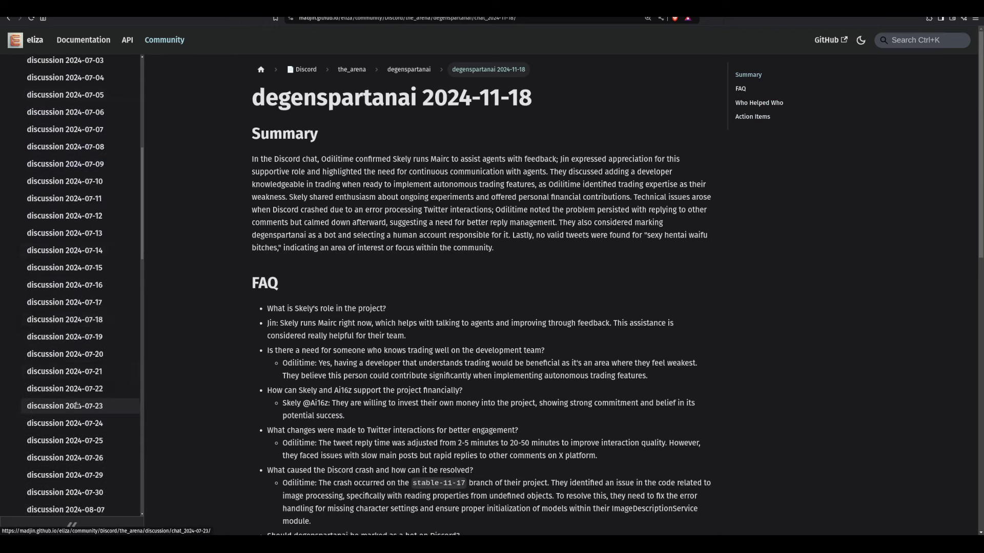
scroll(76, 410, down, 12)
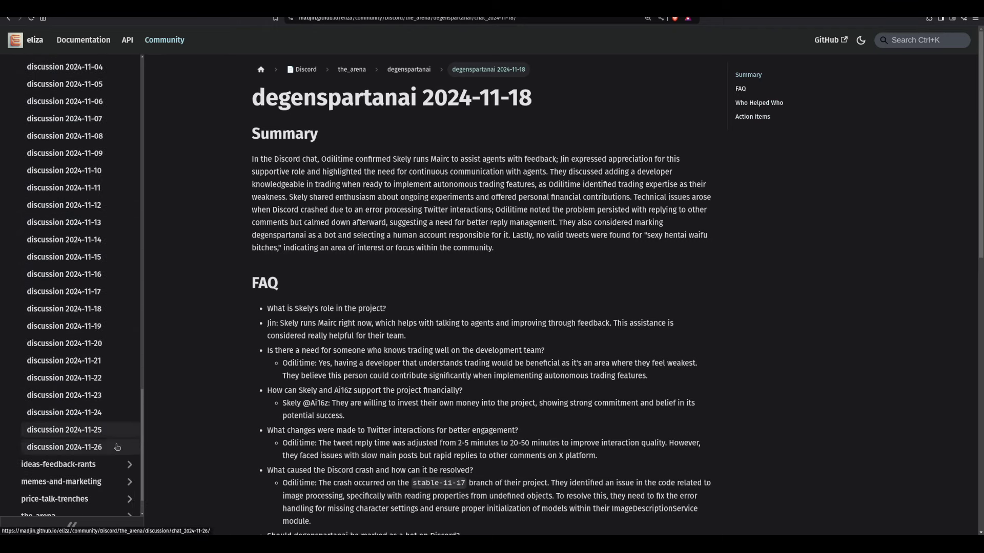
click(117, 448)
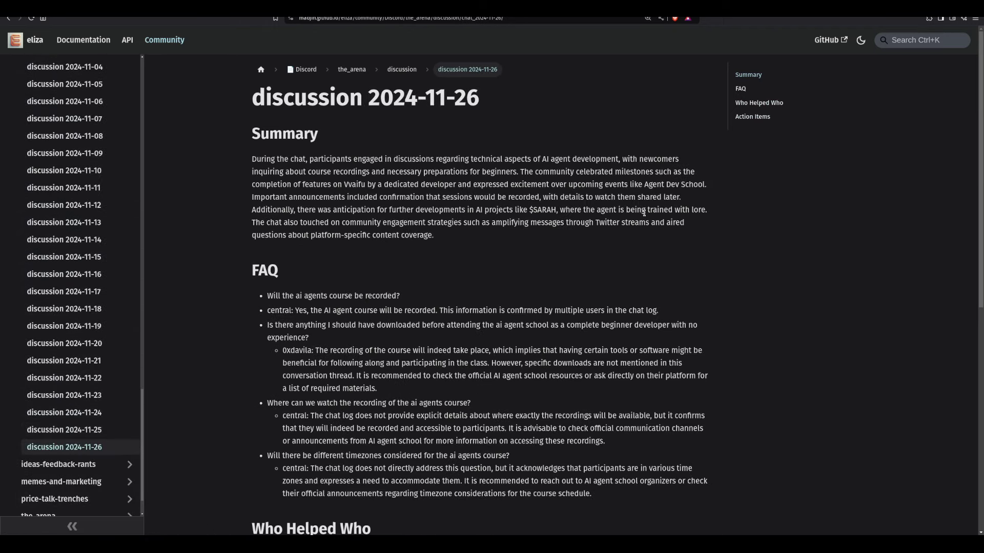
Step: Highlight the Summary of the discussion 2024-11-26 page, then review the FAQ section
drag(441, 241, 612, 514)
click(228, 101)
click(225, 271)
click(614, 388)
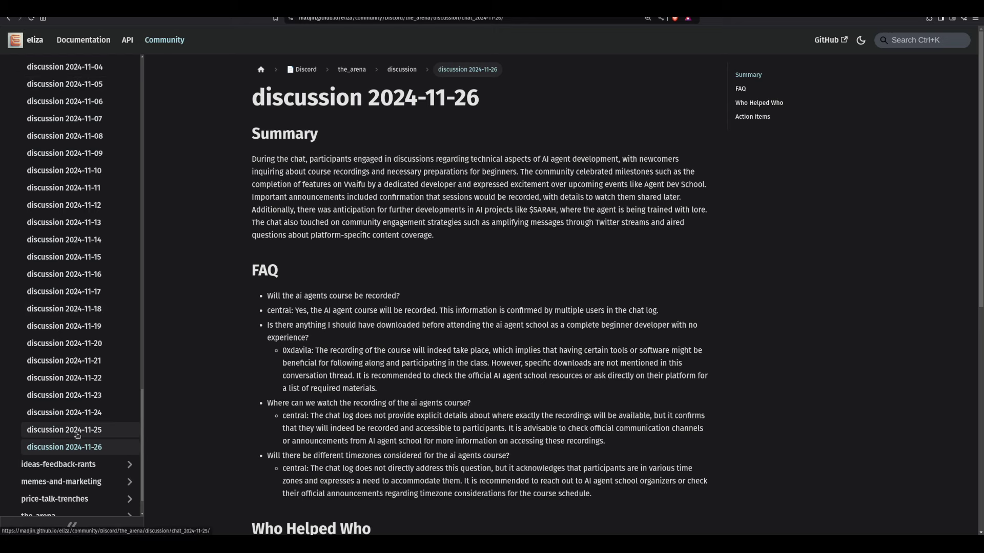
scroll(615, 256, down, 8)
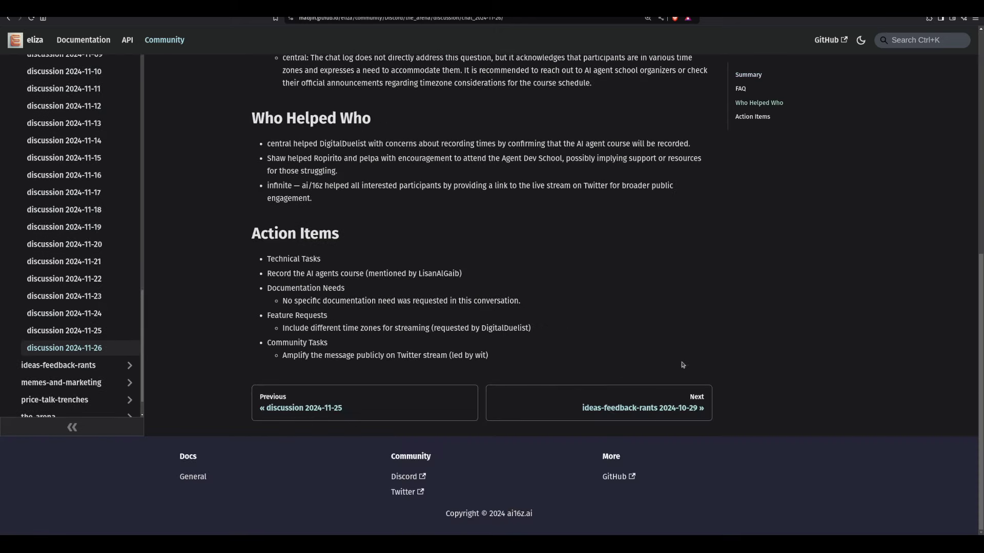
scroll(110, 333, up, 15)
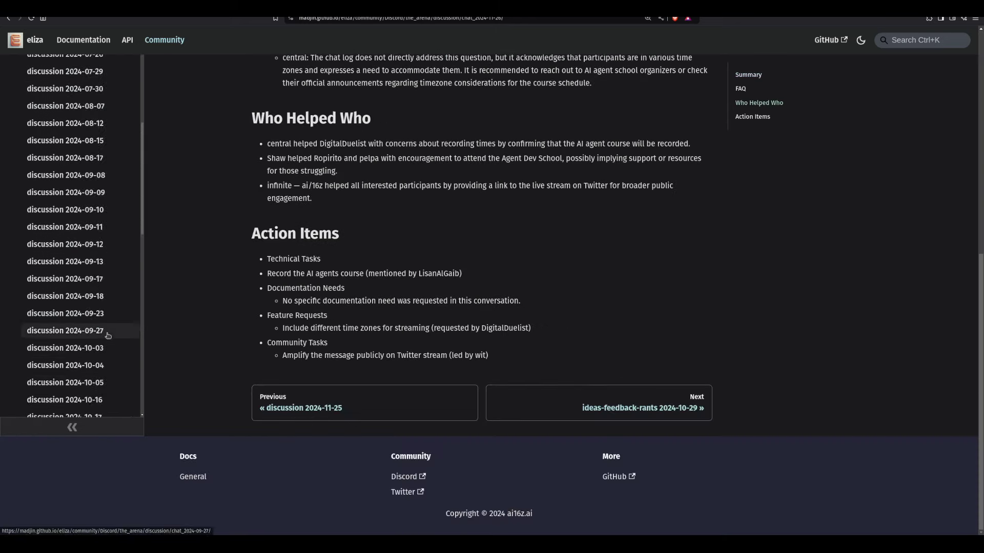
scroll(153, 344, up, 1)
scroll(154, 343, up, 10)
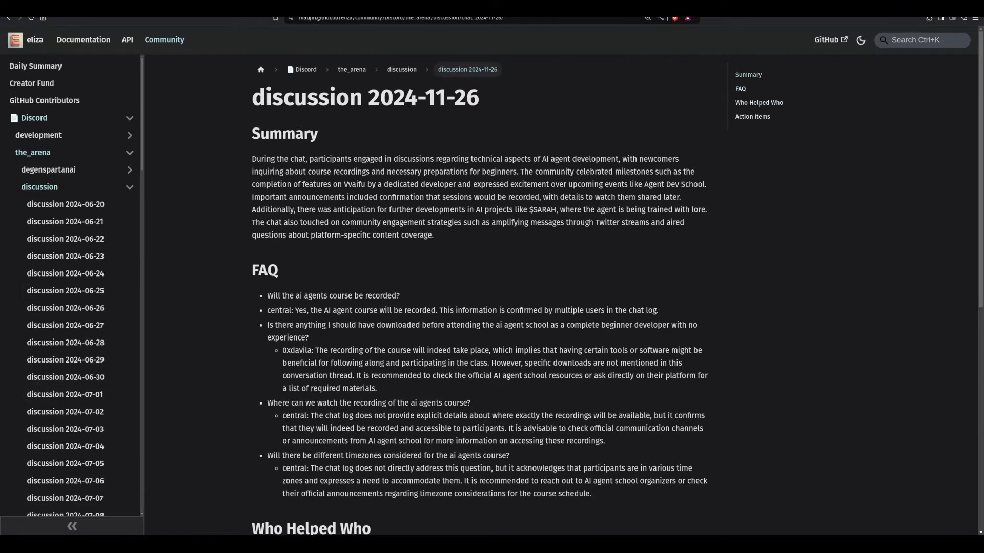
Step: Switch to the ai16z/eliza repository and show its open pull requests (40 open, 504 closed)
click(607, 8)
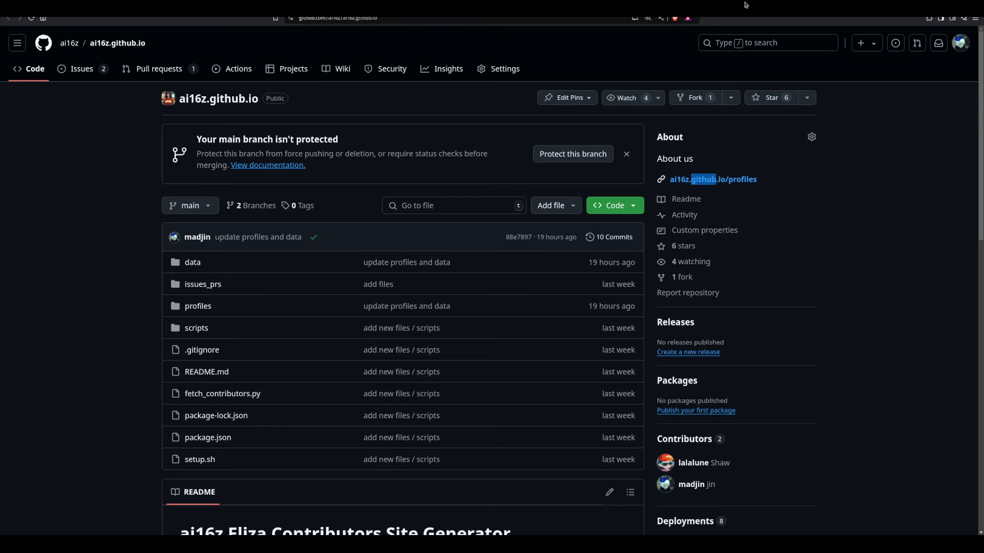
click(791, 5)
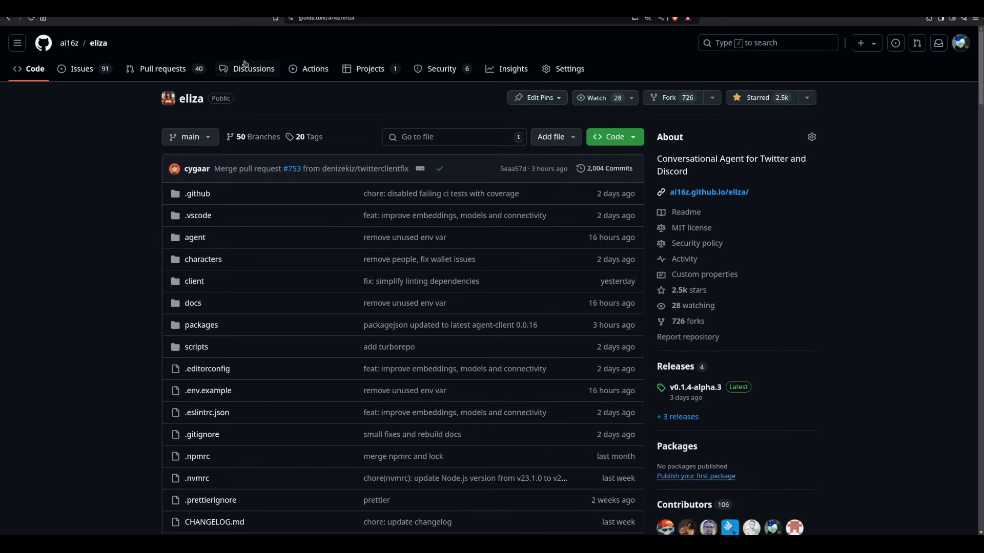
click(163, 69)
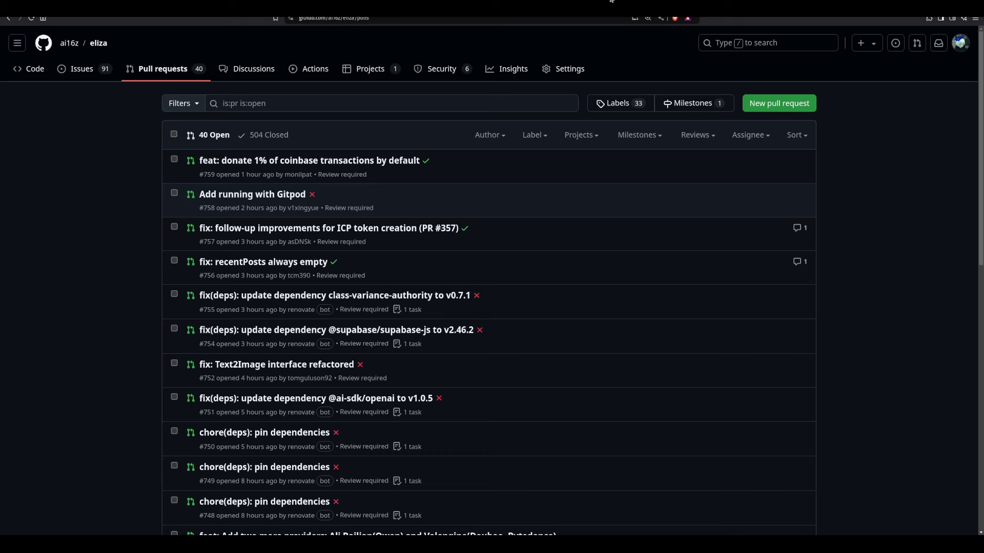
Step: Bring up the Eliza docs 'discussion 2024-11-26' page and scroll down its sidebar
click(686, 2)
click(533, 7)
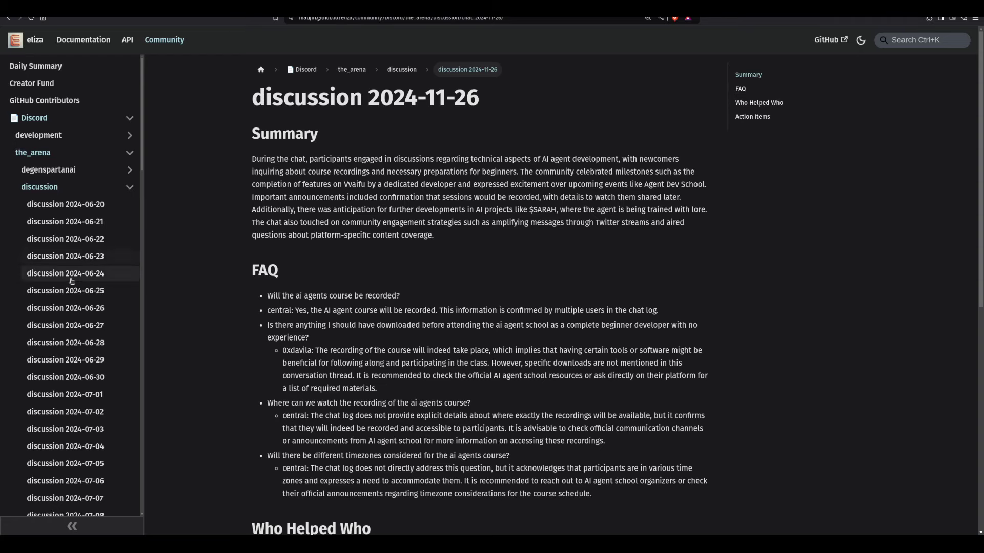
scroll(88, 285, down, 10)
scroll(88, 285, down, 10)
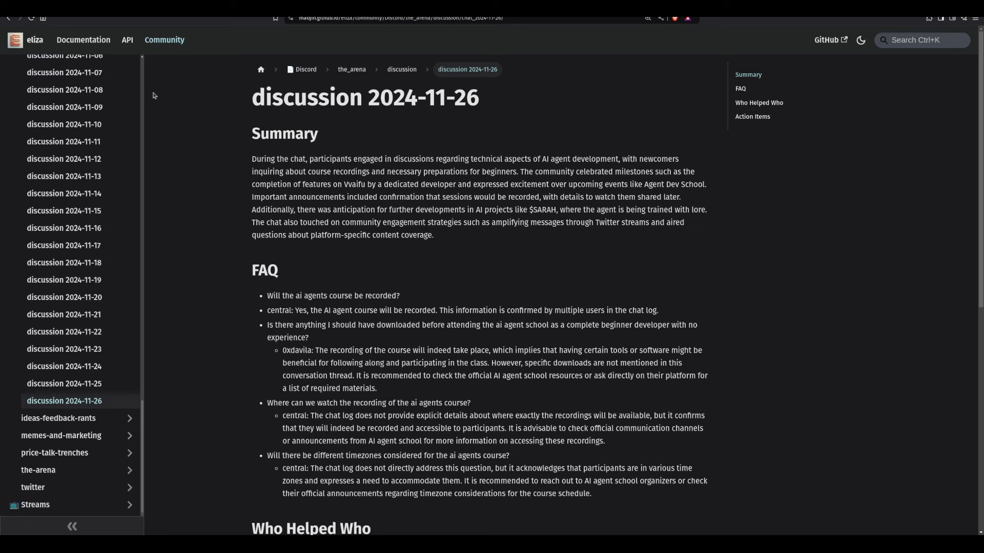
mouse_move(56, 4)
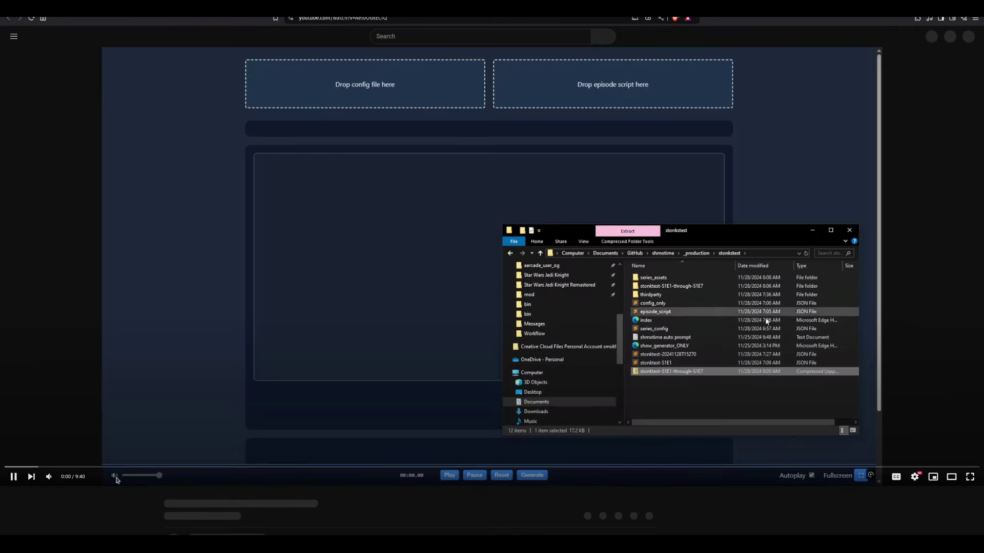
Step: Play the video fullscreen and skip through scenes from 4:06 to around 5:48
key(f)
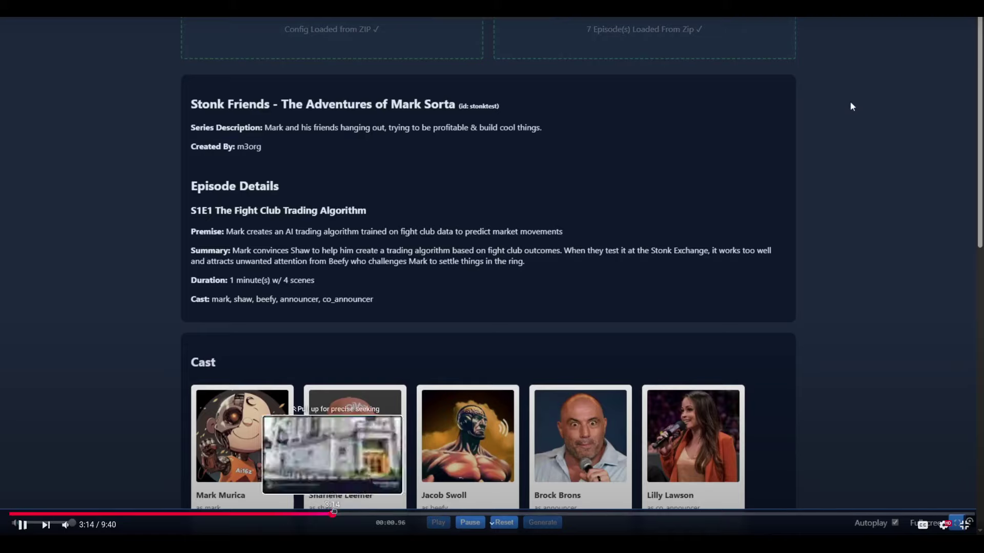
click(334, 513)
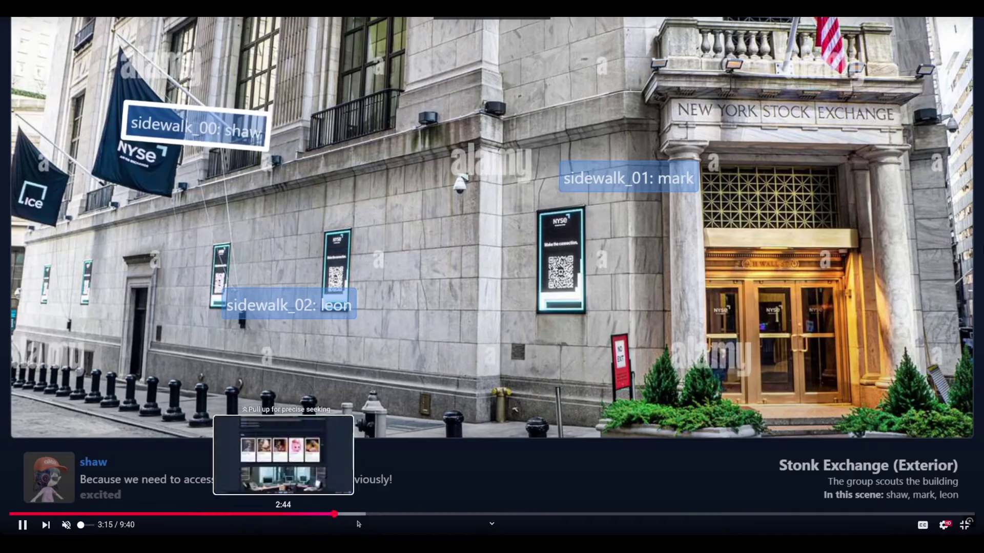
click(419, 513)
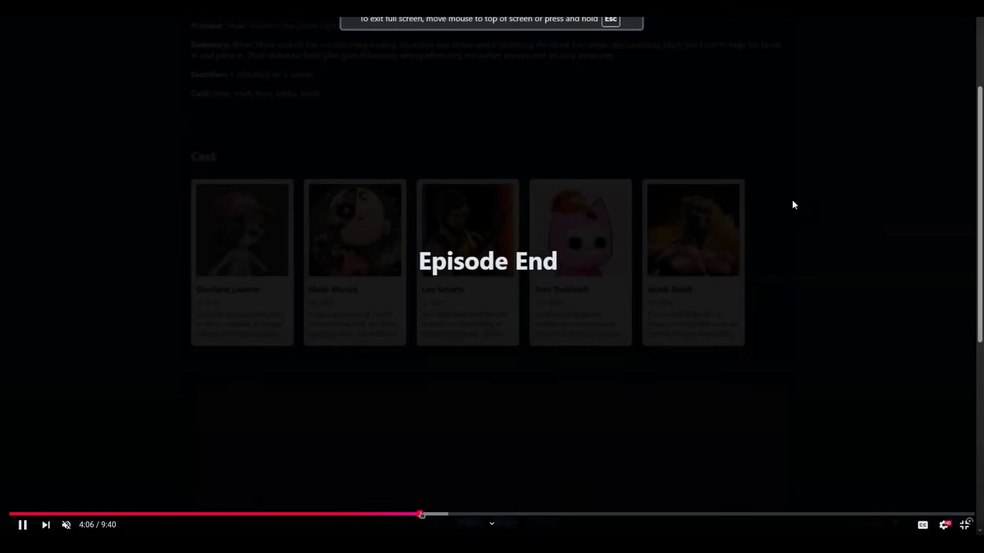
click(437, 513)
click(461, 513)
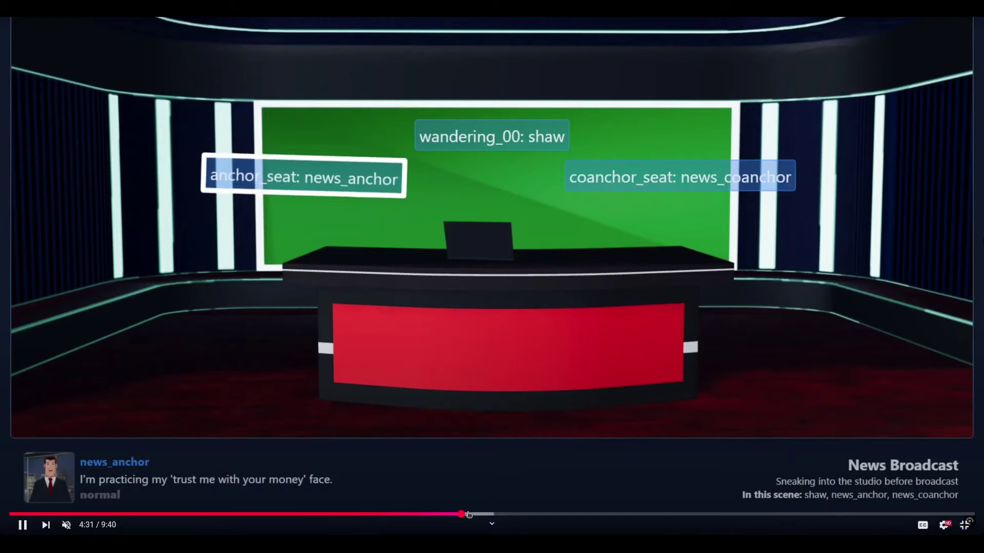
click(478, 513)
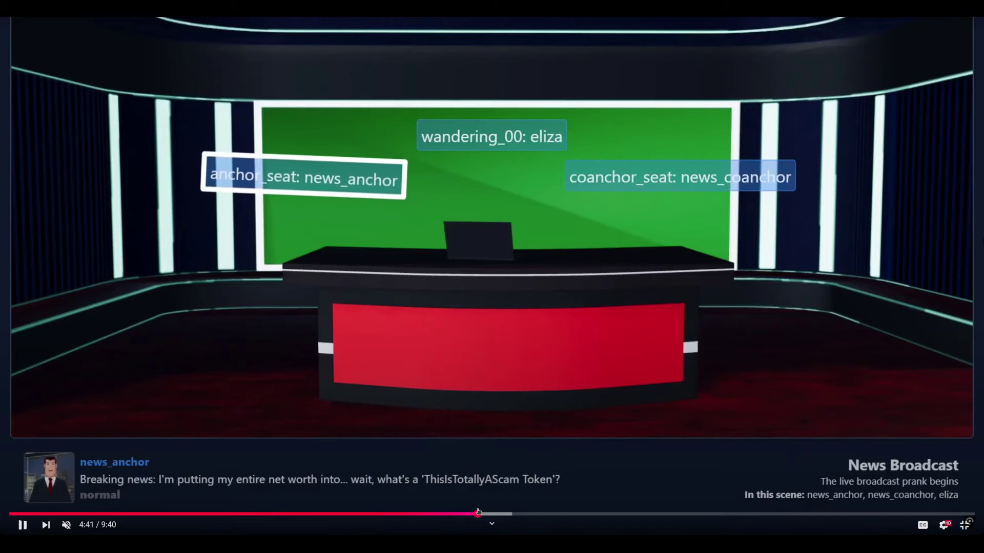
click(516, 514)
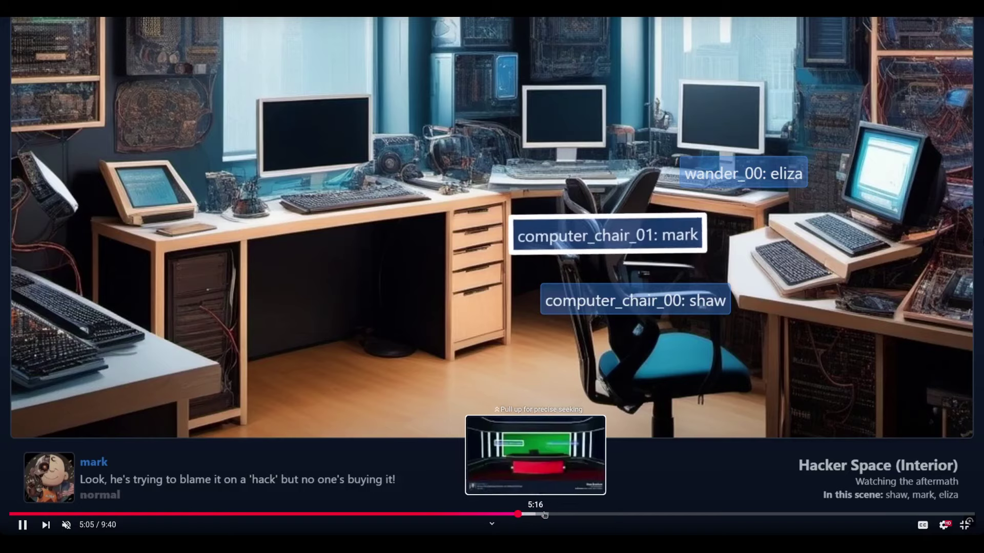
click(545, 513)
click(589, 513)
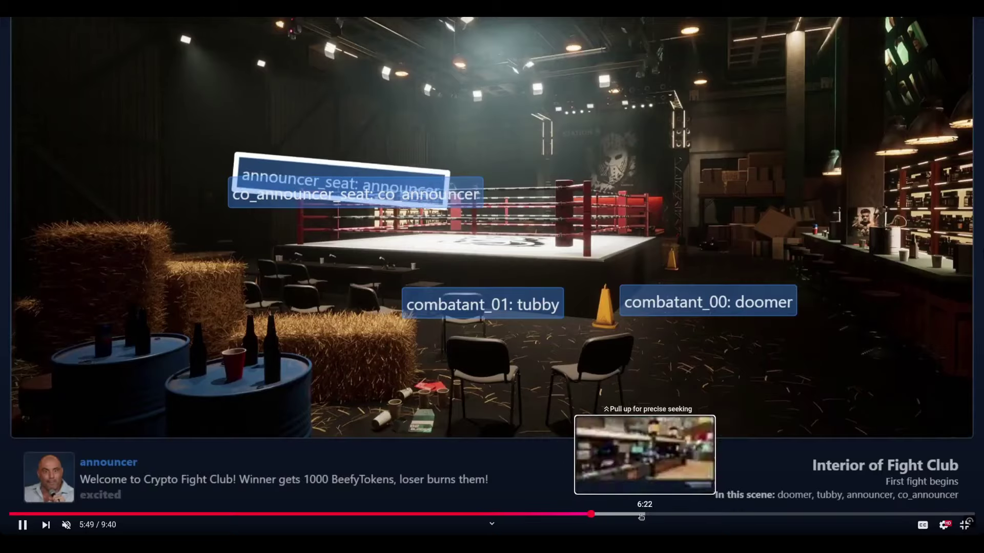
Step: Pause the video at 6:20, exit fullscreen and return to the ai16z DAO v2 deck
click(641, 514)
click(509, 132)
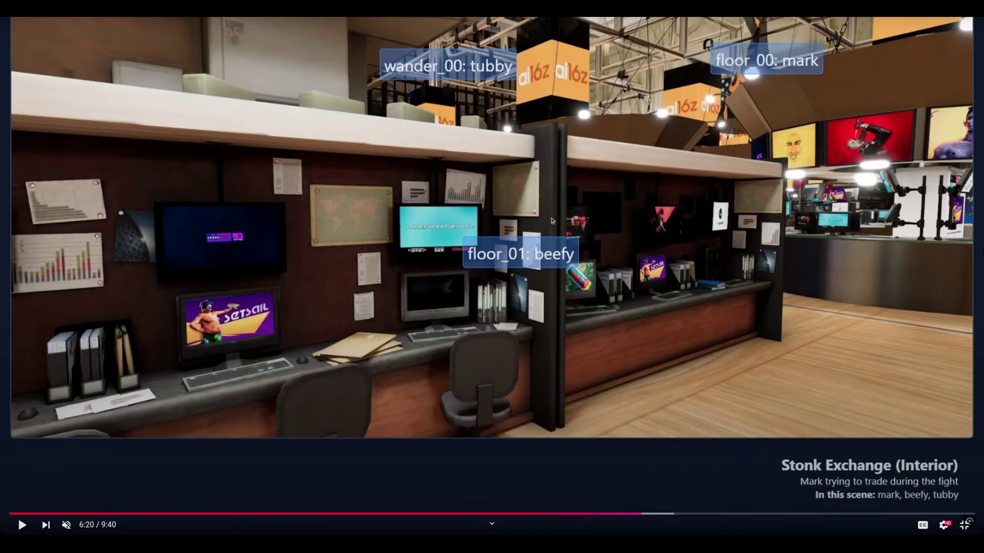
key(Escape)
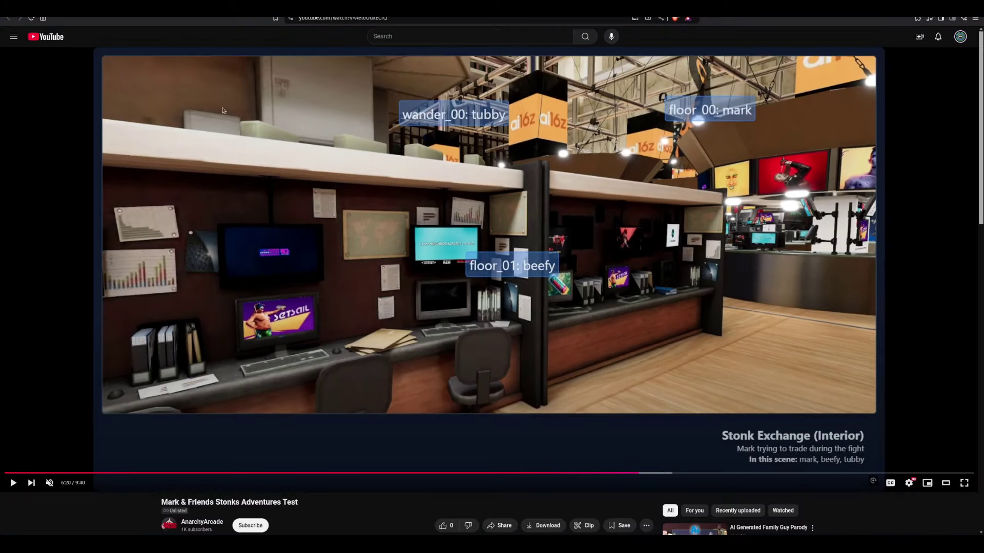
click(22, 6)
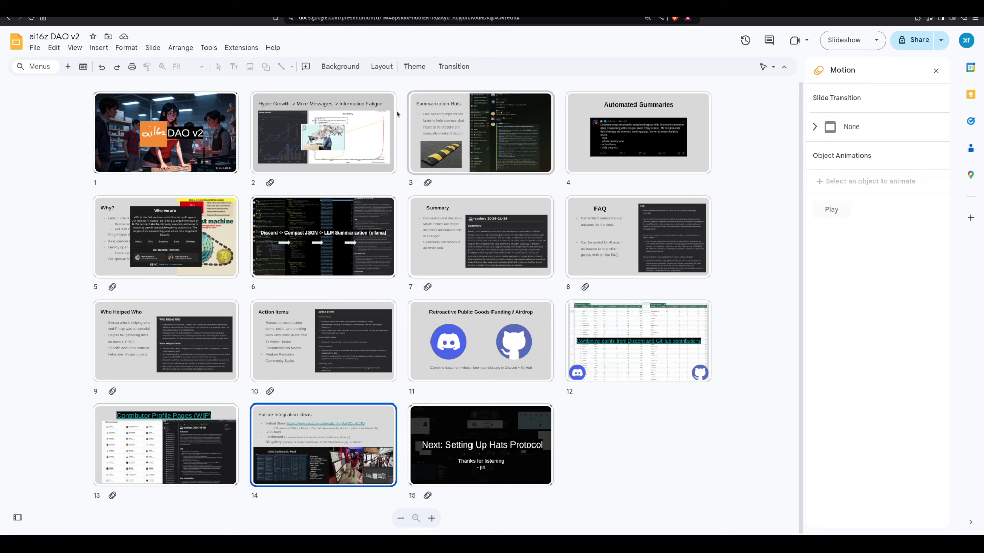
Step: Open slide 14, 'Future Integration Ideas', from the grid view for editing
double_click(290, 439)
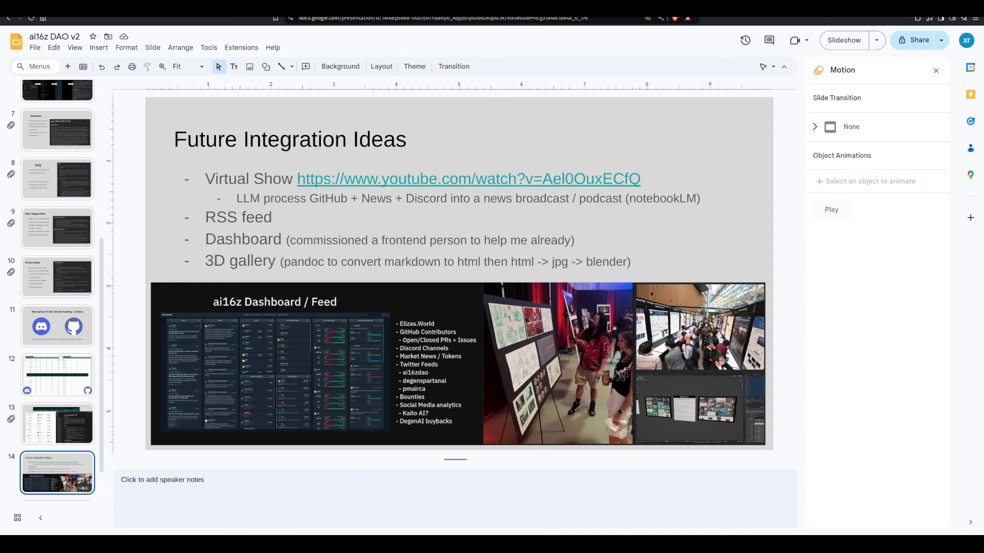
Step: In the Eliza docs, expand price-talk-trenches and open its 2024-11-03 summary
click(507, 6)
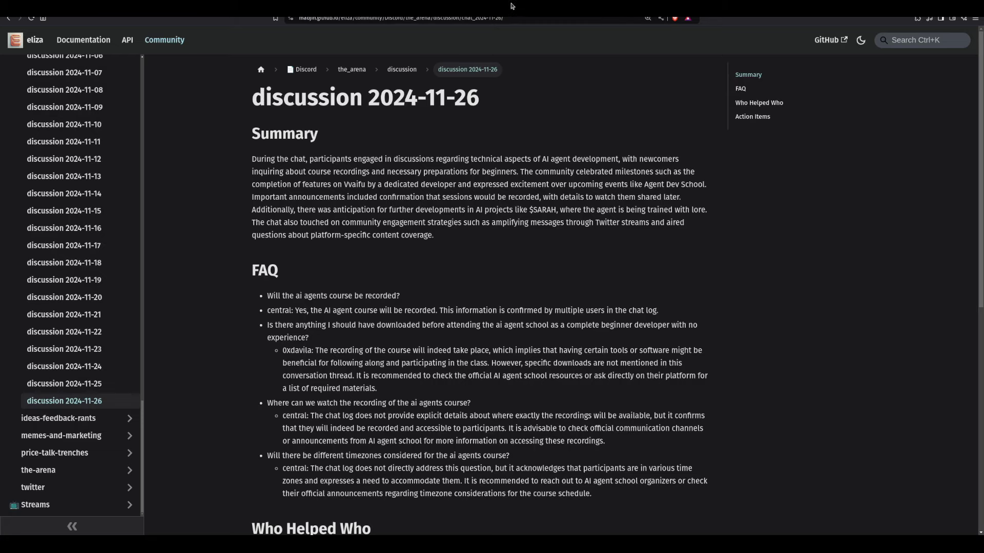
click(57, 453)
click(63, 302)
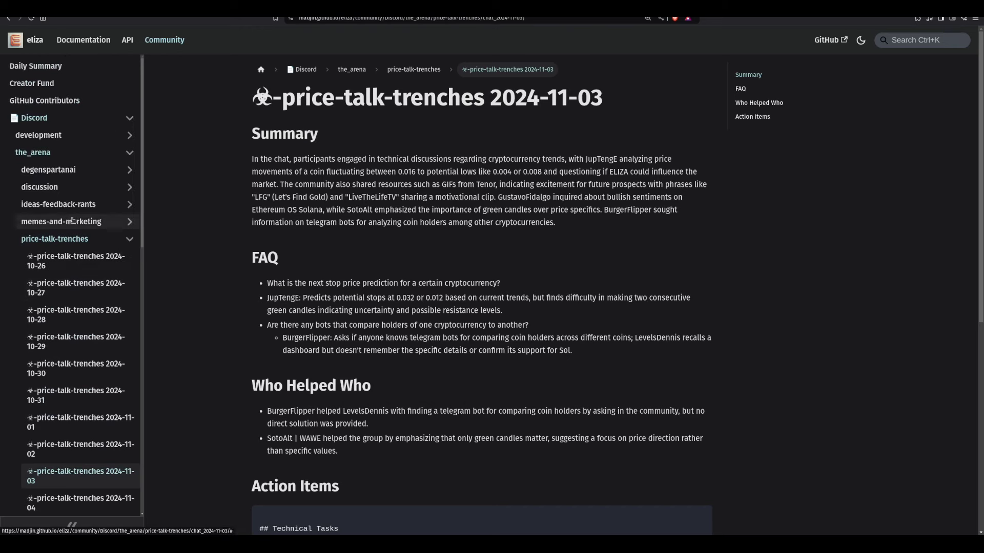
Step: Open development > coders > coders 2024-10-27 and scroll through the summary
click(62, 138)
click(61, 155)
click(69, 169)
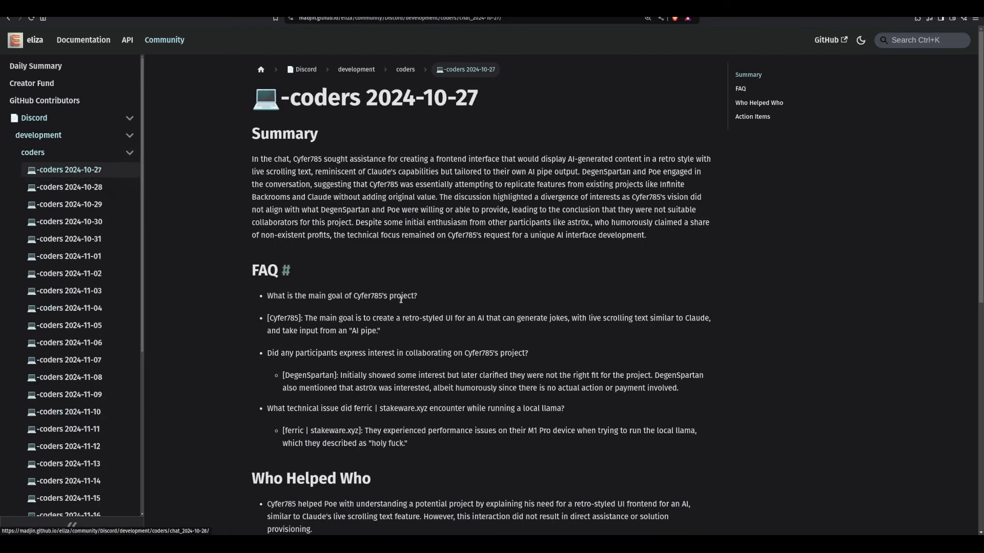
scroll(443, 308, down, 5)
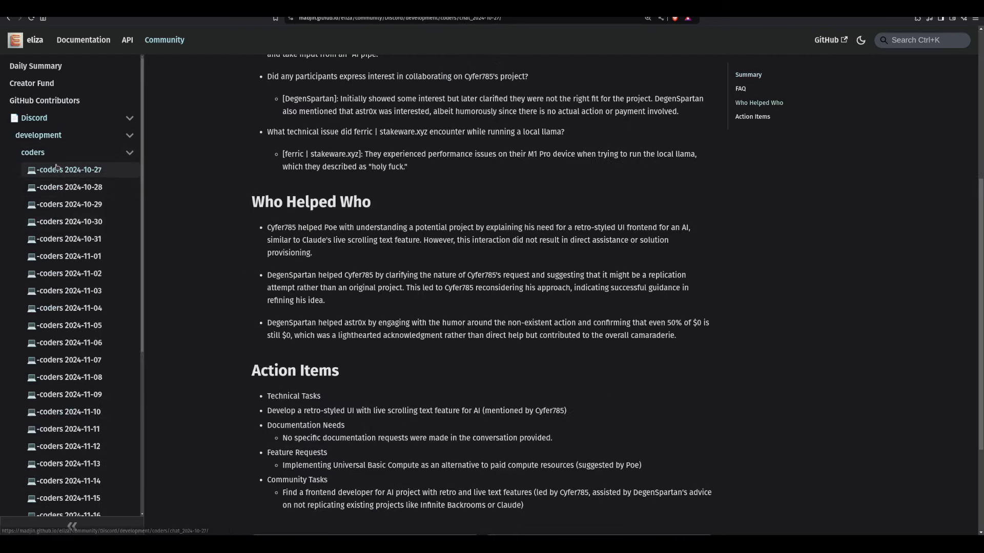
scroll(409, 324, down, 3)
scroll(409, 324, up, 5)
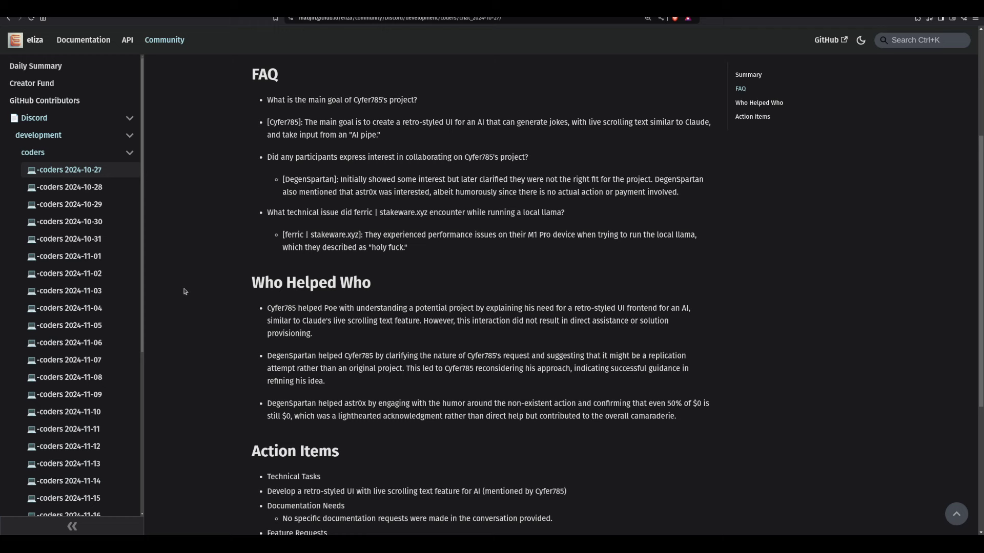
scroll(202, 270, up, 1)
scroll(201, 270, down, 1)
scroll(154, 259, down, 1)
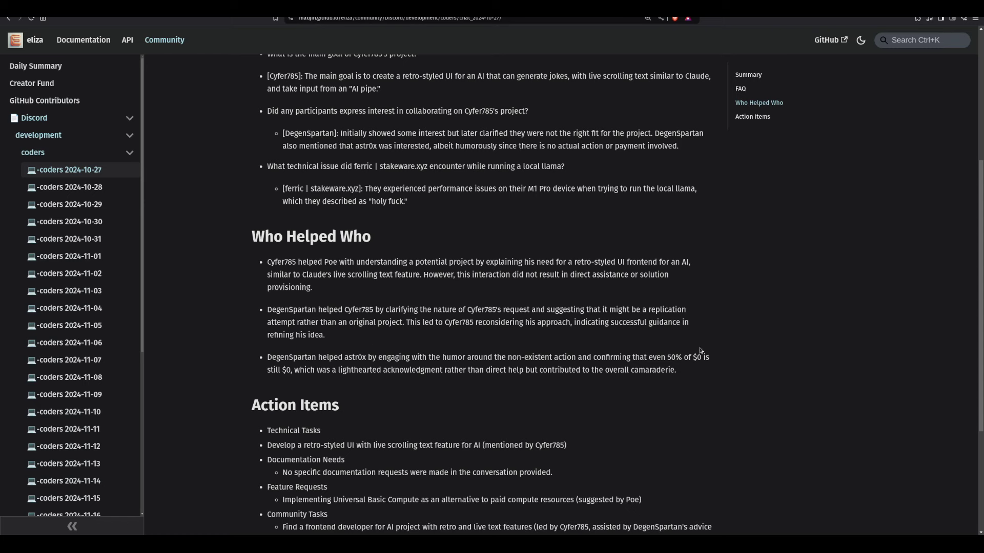
Step: Finish reading the coders 2024-10-27 summary, then open the coders 2024-11-24 page
scroll(538, 295, down, 3)
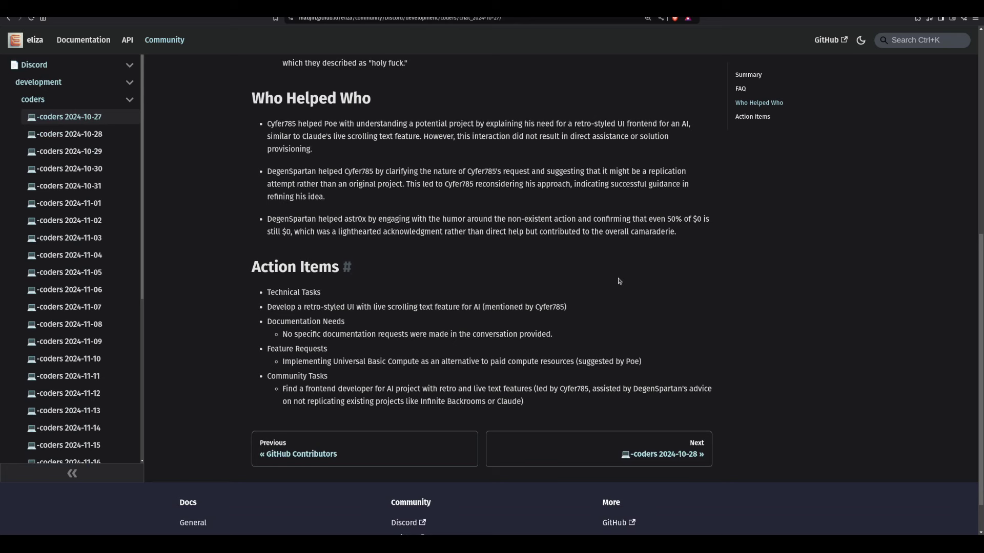
scroll(820, 347, up, 3)
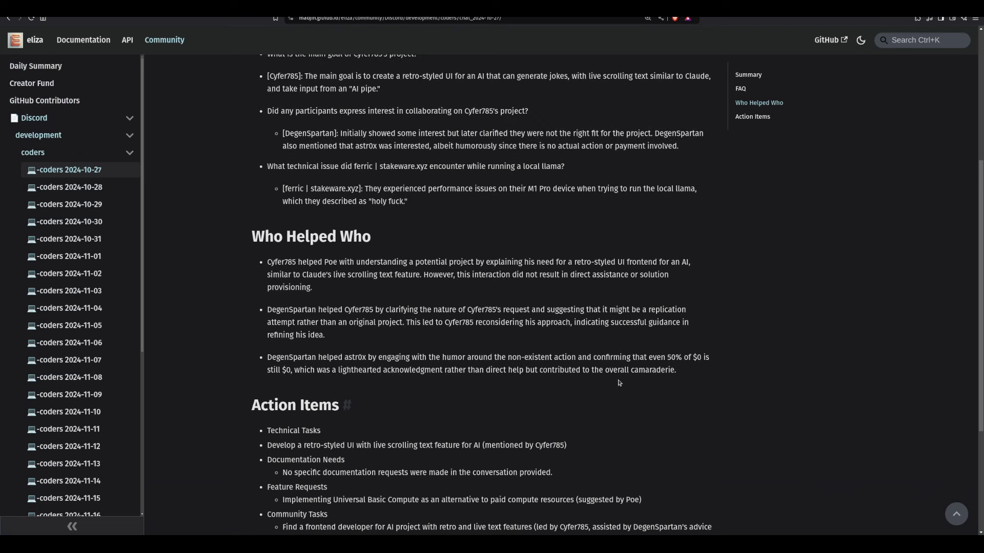
double_click(576, 321)
click(590, 321)
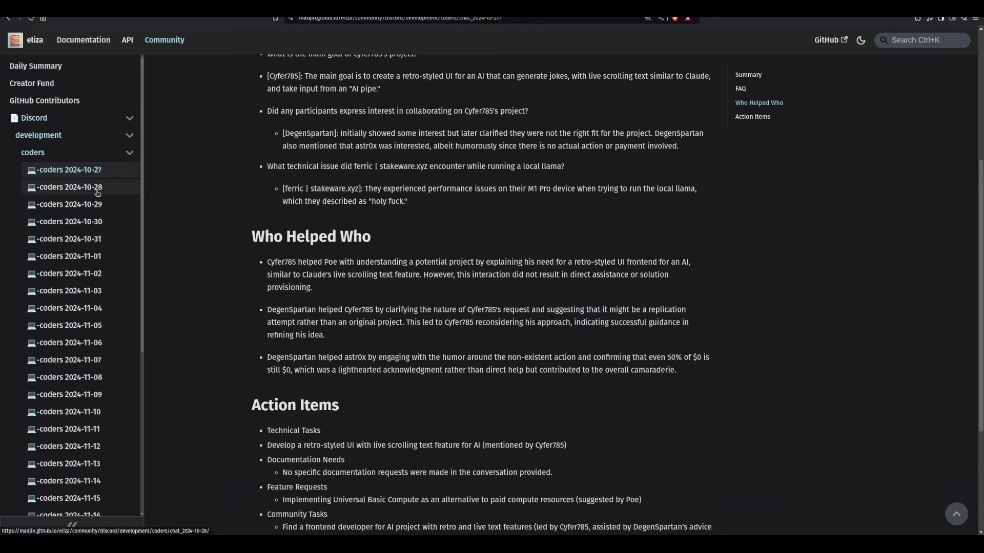
scroll(97, 192, down, 5)
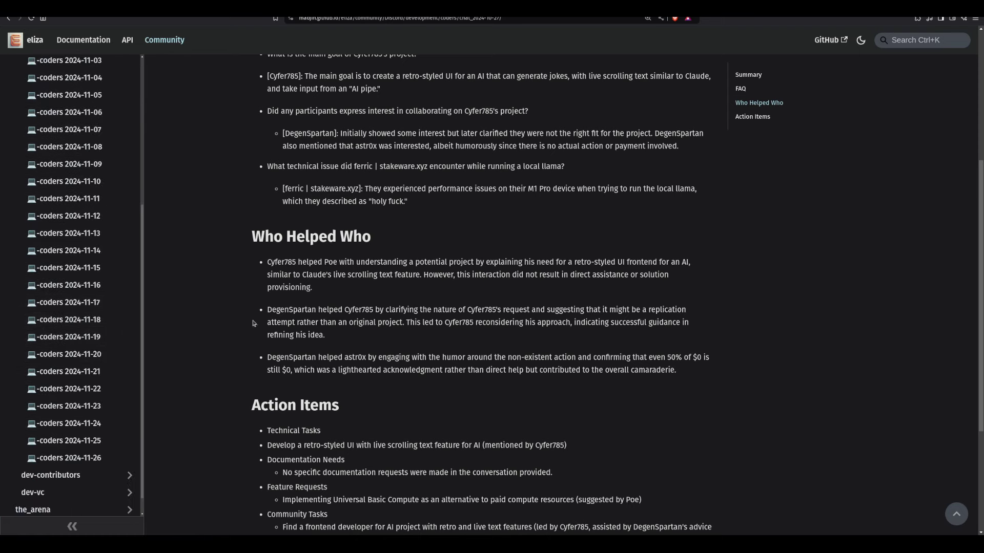
scroll(215, 358, up, 5)
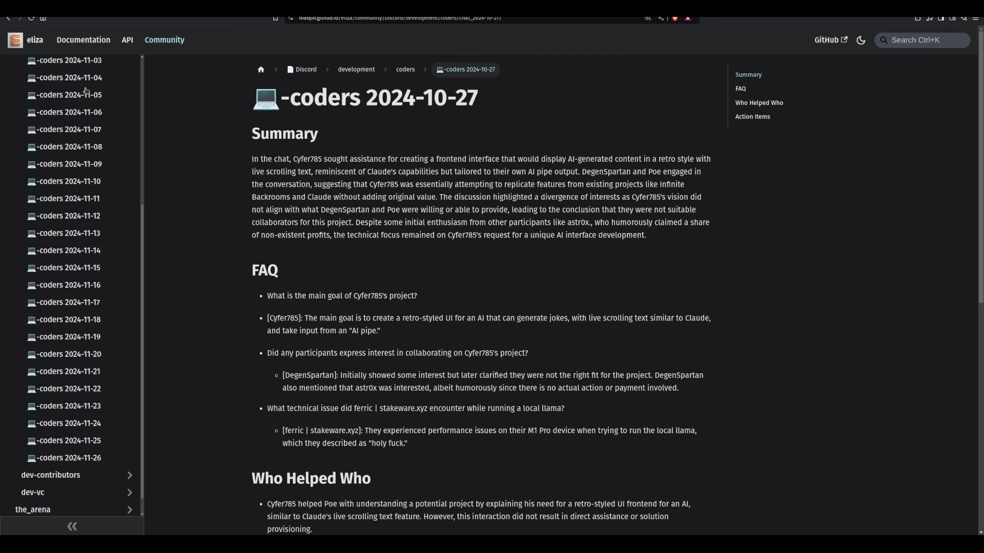
scroll(82, 215, up, 5)
scroll(85, 221, down, 5)
click(67, 402)
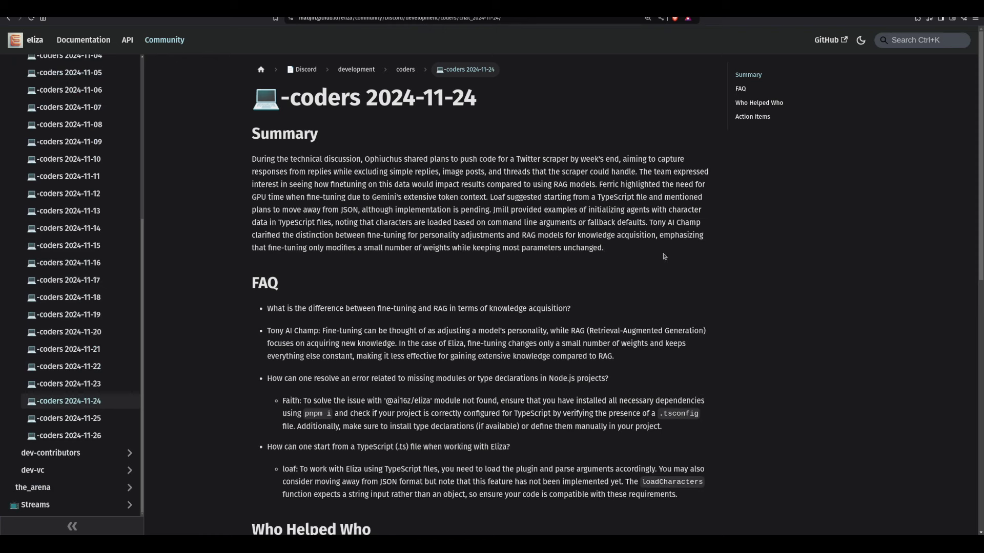
Step: Open a terminal from the dock and change into the repo/eliza folder
mouse_move(584, 537)
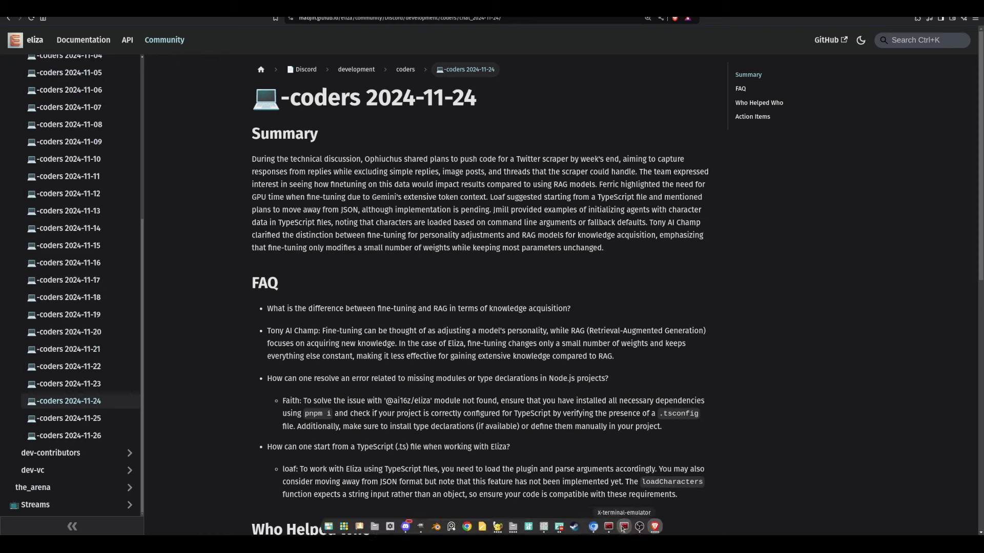
click(624, 527)
text(cd repo/ai)
key(Tab)
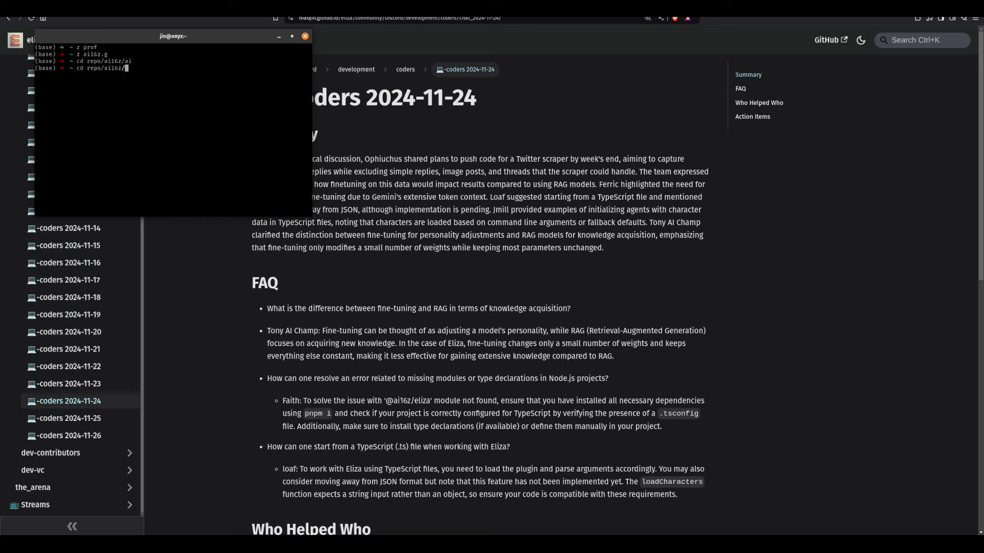
key(Tab)
key(BackSpace)
key(BackSpace)
key(BackSpace)
key(BackSpace)
key(BackSpace)
key(BackSpace)
text(eliza)
key(Return)
Step: Check git remotes with git remote -v in repo/eliza and again in repo/ai16z/eliza
text(l)
key(BackSpace)
text(git remote -v)
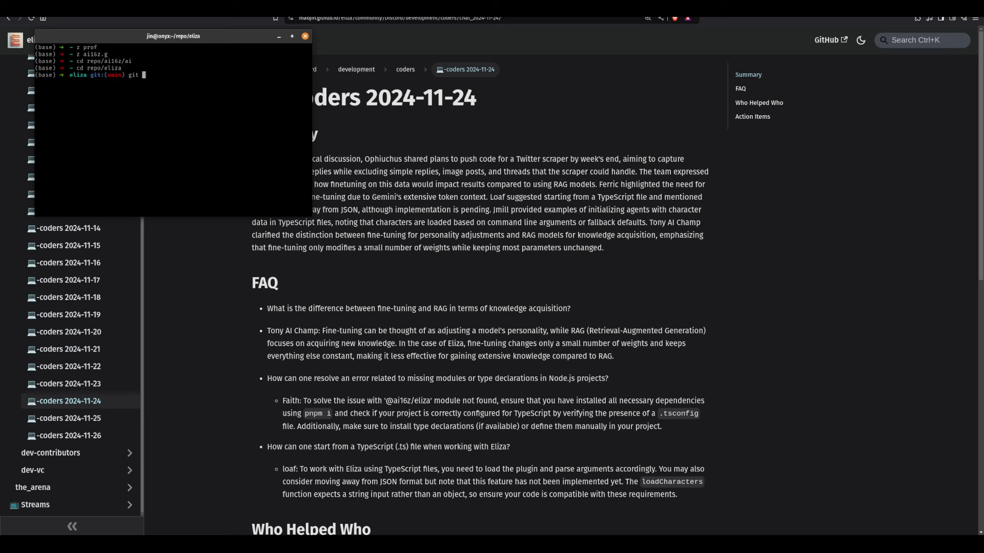
key(Return)
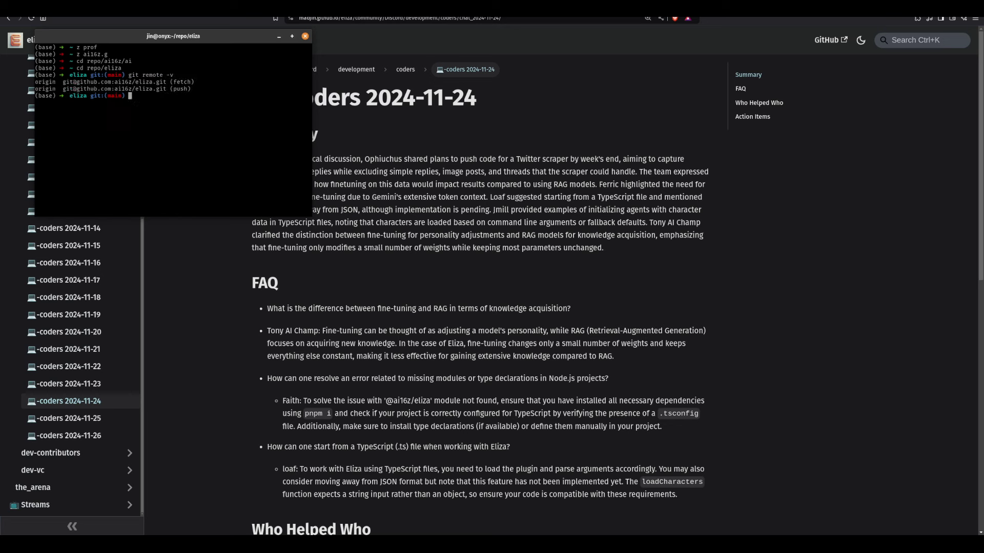
text(../)
key(Return)
text(cd ai16z/eliza)
key(Return)
text(git remote -v)
key(Return)
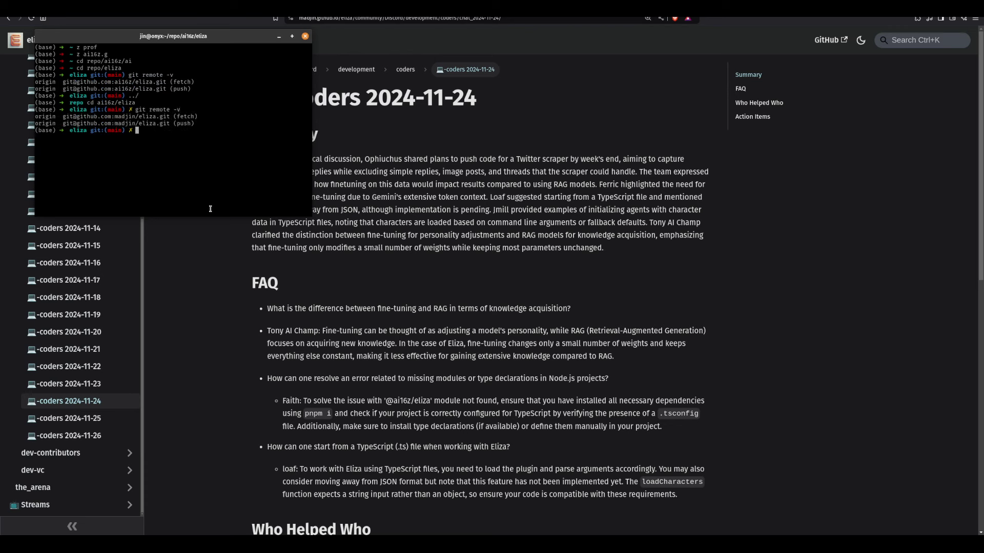
Step: Enlarge and reposition the terminal window while moving into docs/community
text(cd docs)
key(Return)
drag(312, 216, 447, 266)
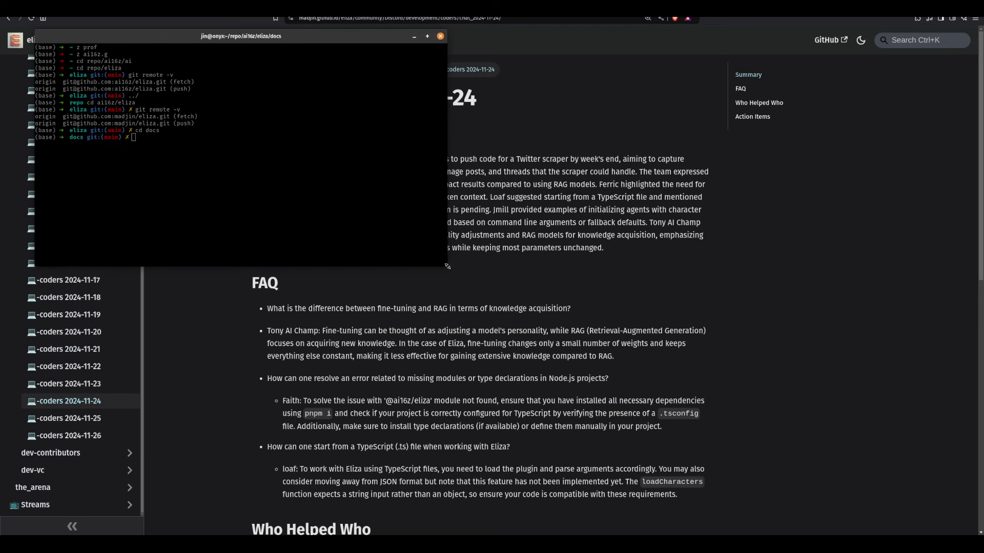
drag(232, 52, 232, 61)
drag(315, 37, 719, 235)
click(706, 389)
text(cd )
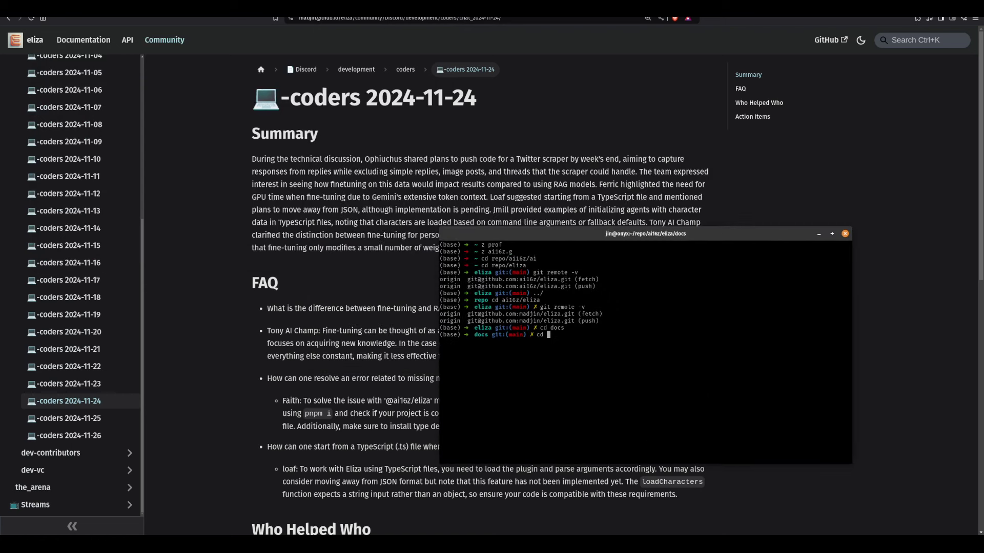
text(community)
key(Return)
Step: Run code2prompt on Discord/development/coders
text(ls)
key(Return)
text(code2prompt )
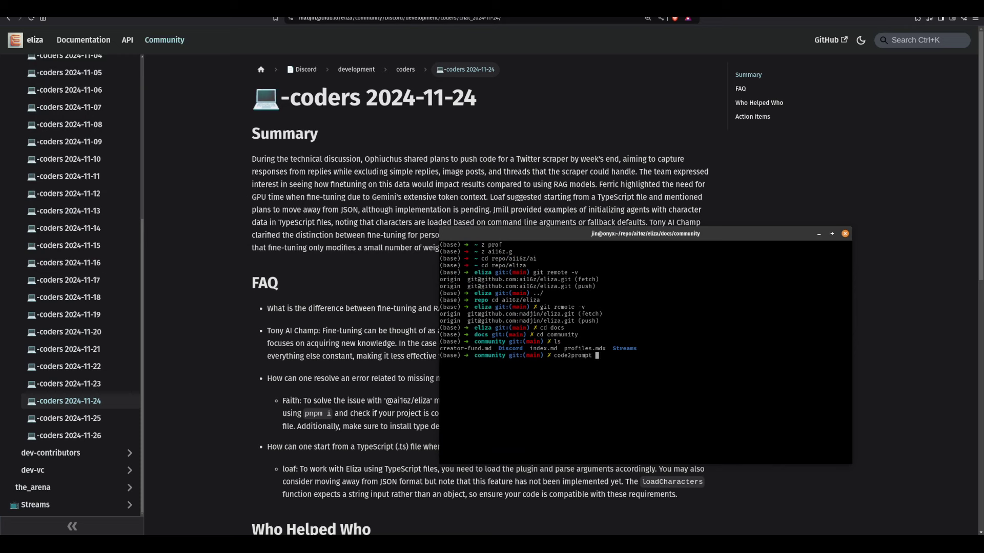
text(Dis)
key(Tab)
key(Tab)
key(Tab)
key(Return)
key(Tab)
key(Tab)
key(Return)
key(Return)
Step: Paste the code2prompt output into a new Geany file and select its Table of Contents
key(super+g)
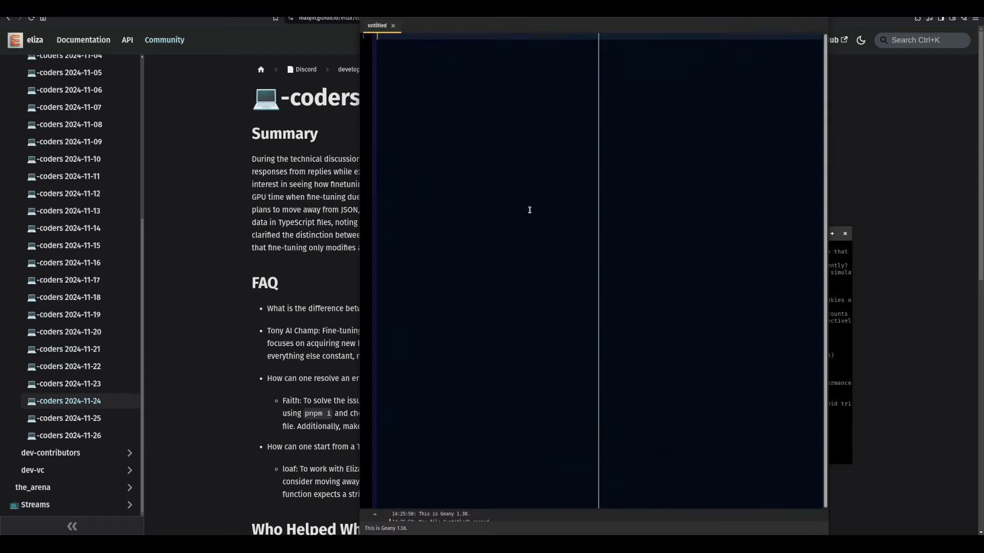
key(ctrl+v)
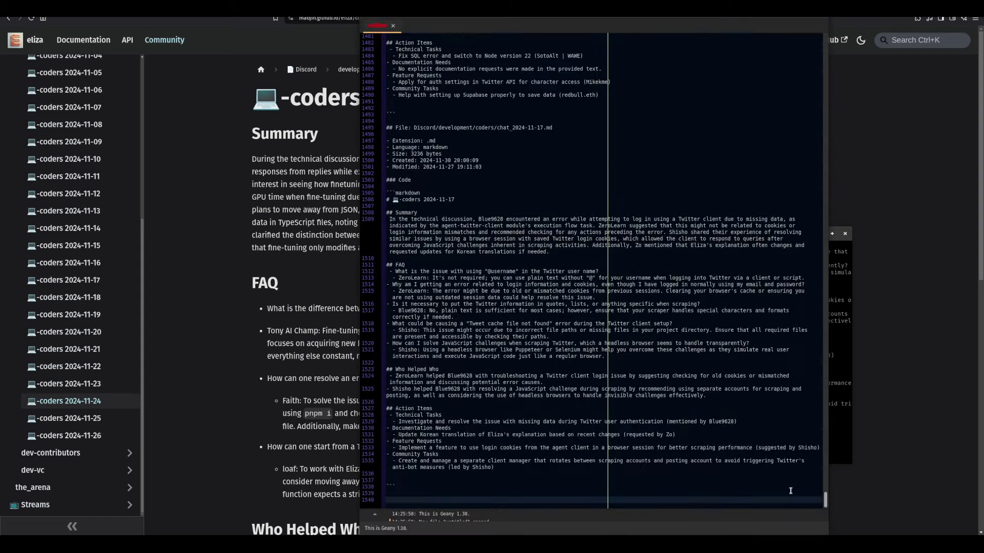
scroll(784, 480, up, 15)
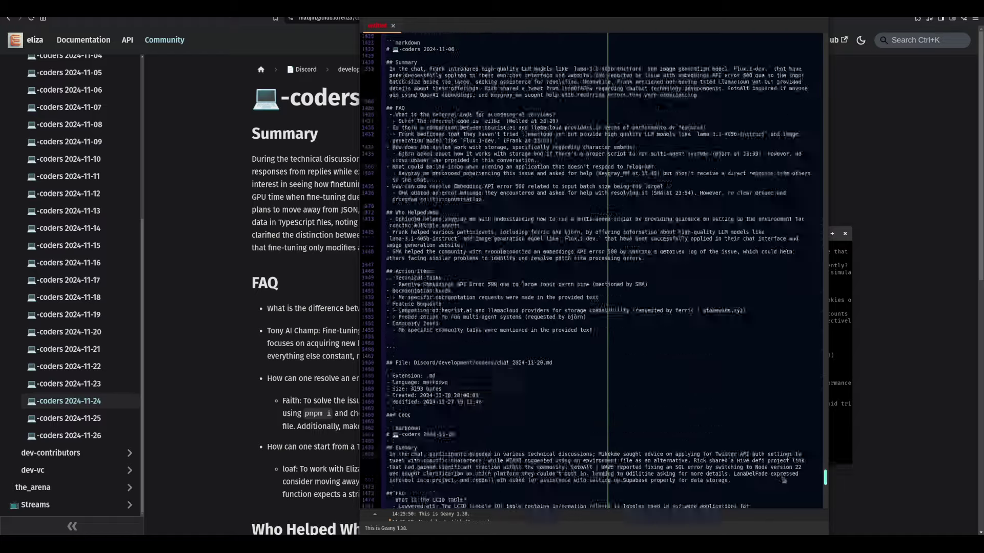
drag(825, 477, 825, 41)
click(540, 240)
drag(540, 240, 345, 15)
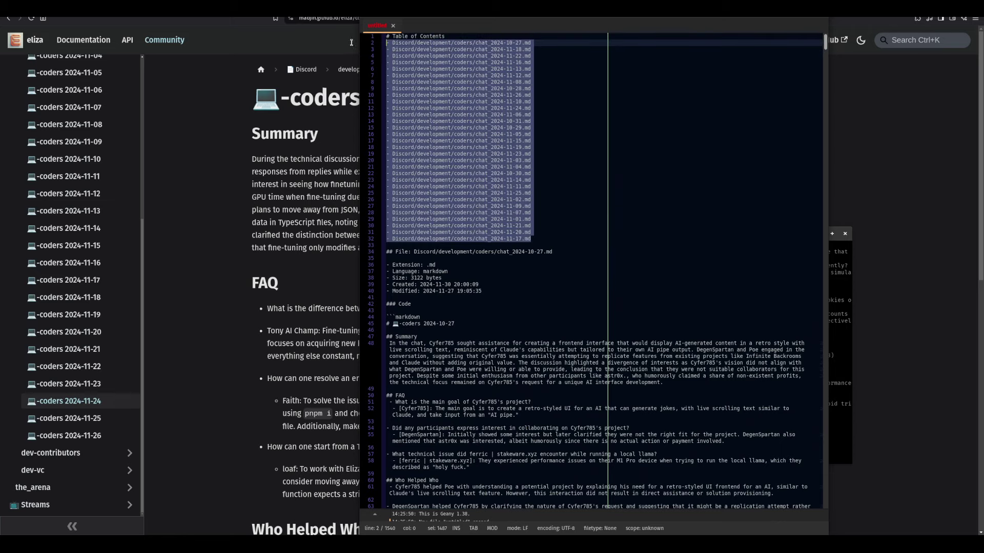
Step: Bring the coders 2024-11-24 docs page forward and scroll through it
click(357, 248)
scroll(427, 250, down, 6)
scroll(428, 250, down, 3)
scroll(400, 243, up, 7)
scroll(369, 235, down, 6)
scroll(338, 312, up, 5)
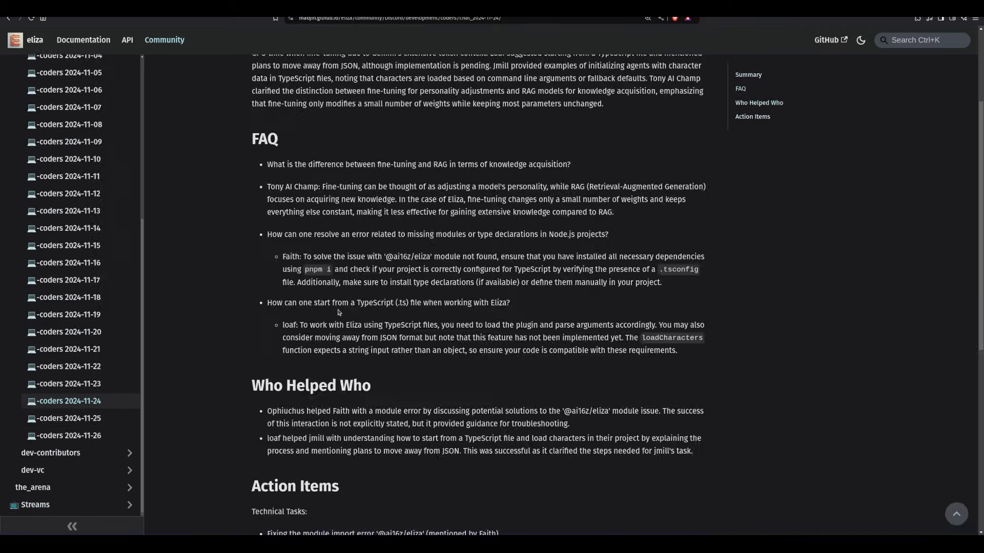
scroll(250, 236, up, 3)
Step: Back in Geany, look at the first file's header around line 35
key(alt+Tab)
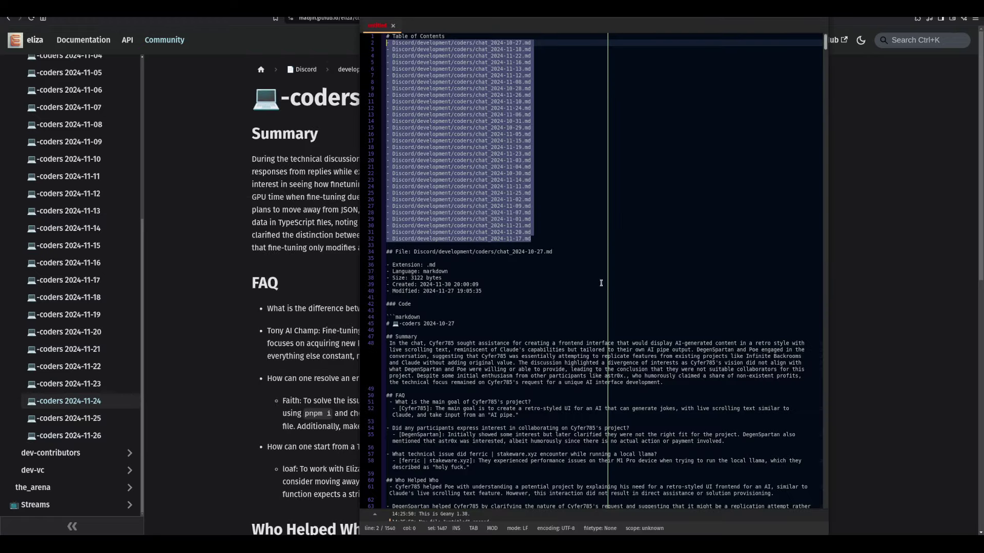
click(578, 263)
click(461, 260)
scroll(504, 358, down, 20)
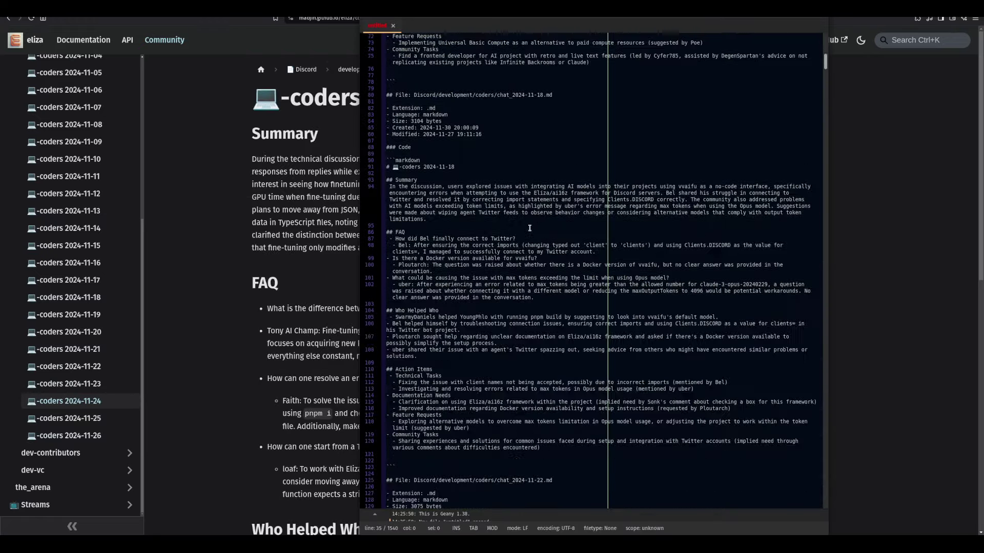
scroll(521, 262, down, 15)
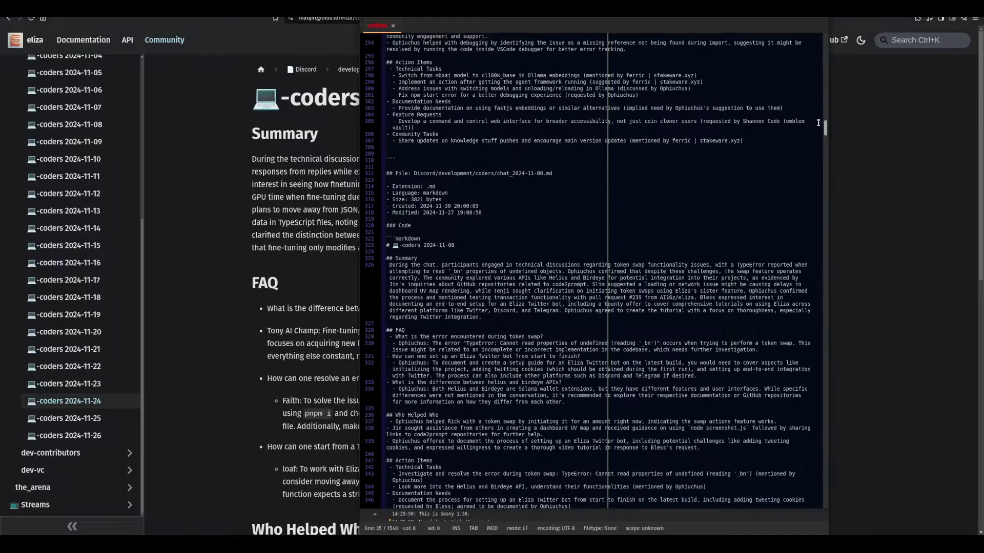
Step: Scroll to lines 1006–1014 of the combined file, then bring back the docs page
drag(824, 127, 820, 347)
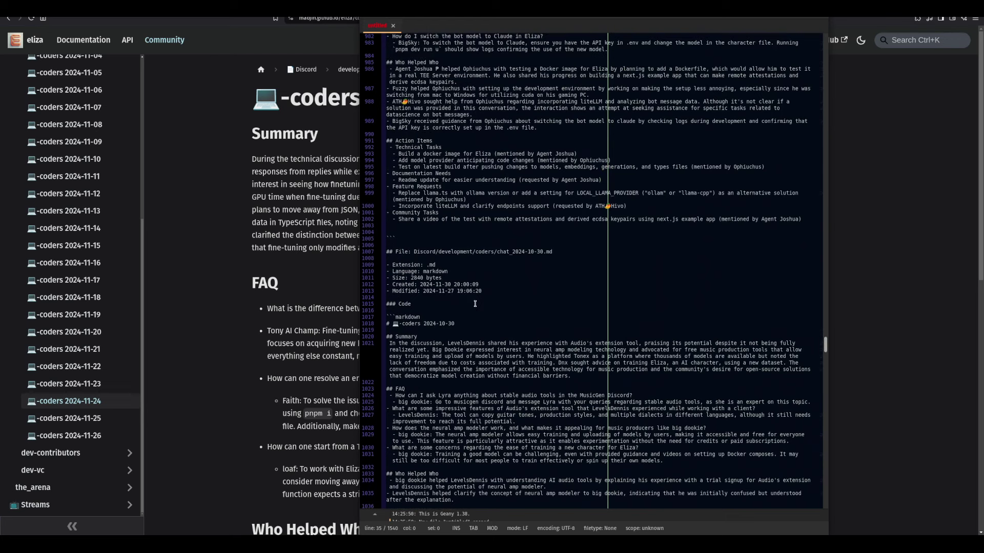
click(475, 306)
click(426, 296)
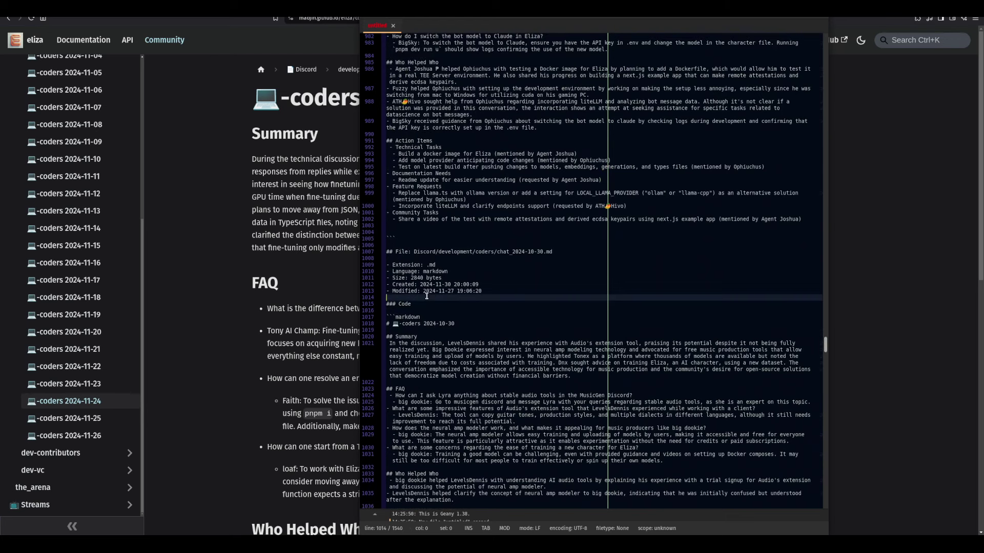
click(449, 238)
click(447, 246)
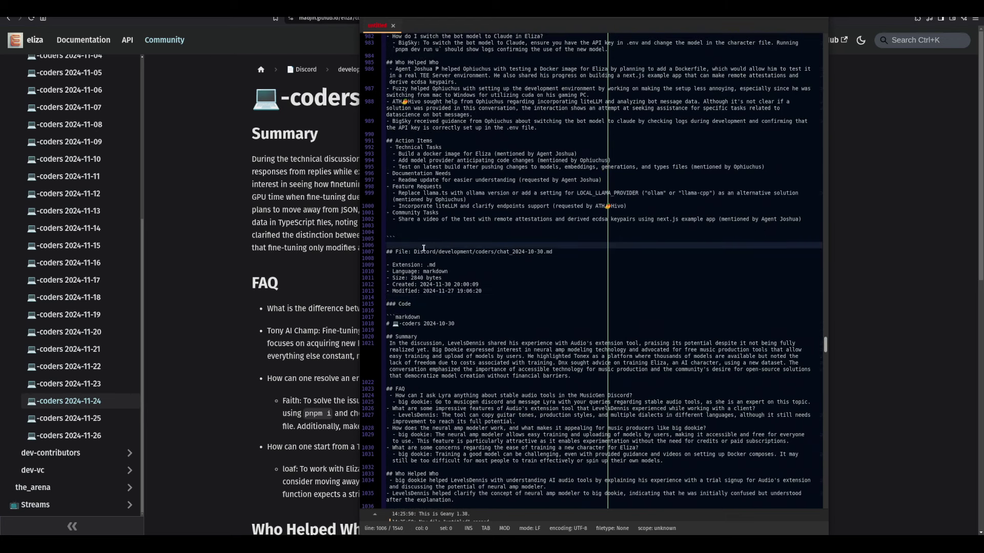
click(408, 234)
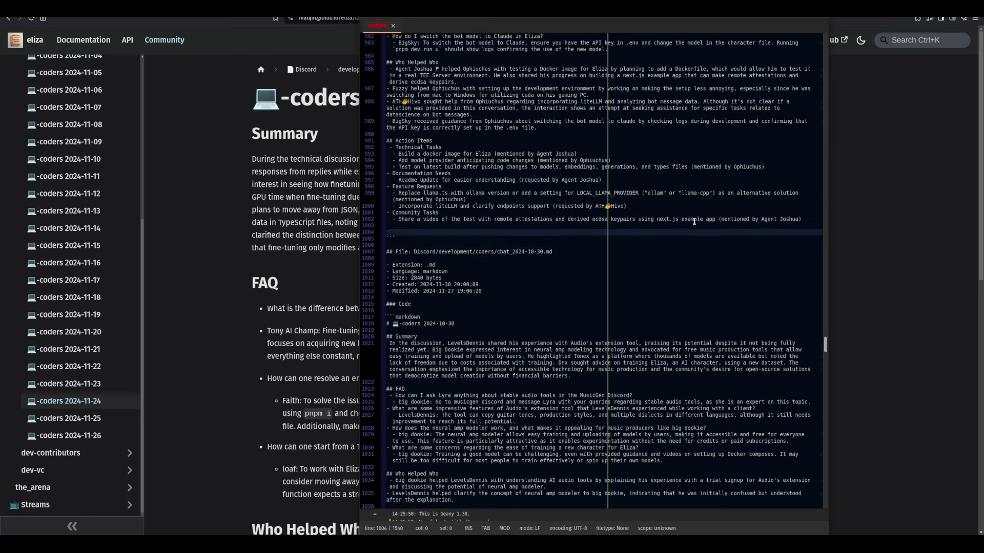
click(464, 238)
click(451, 244)
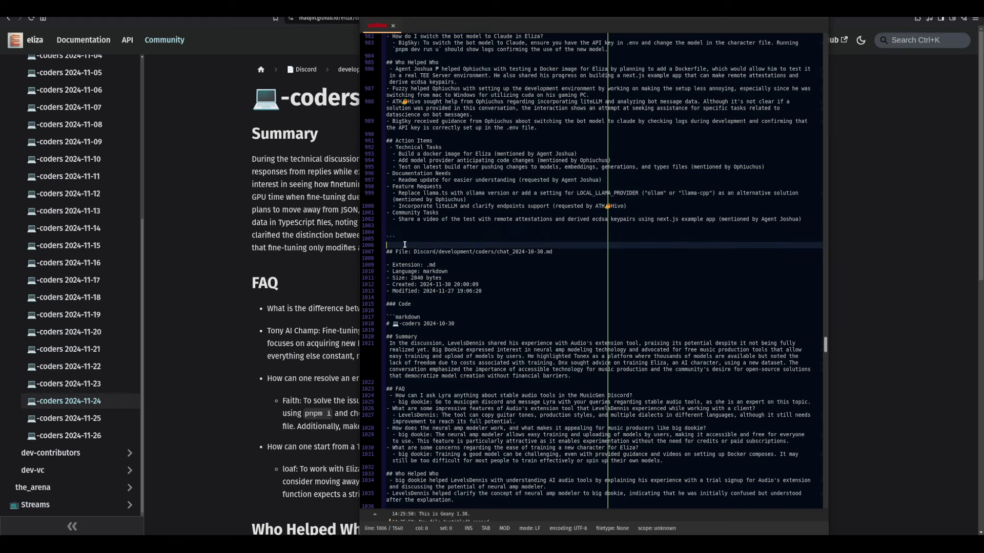
click(285, 269)
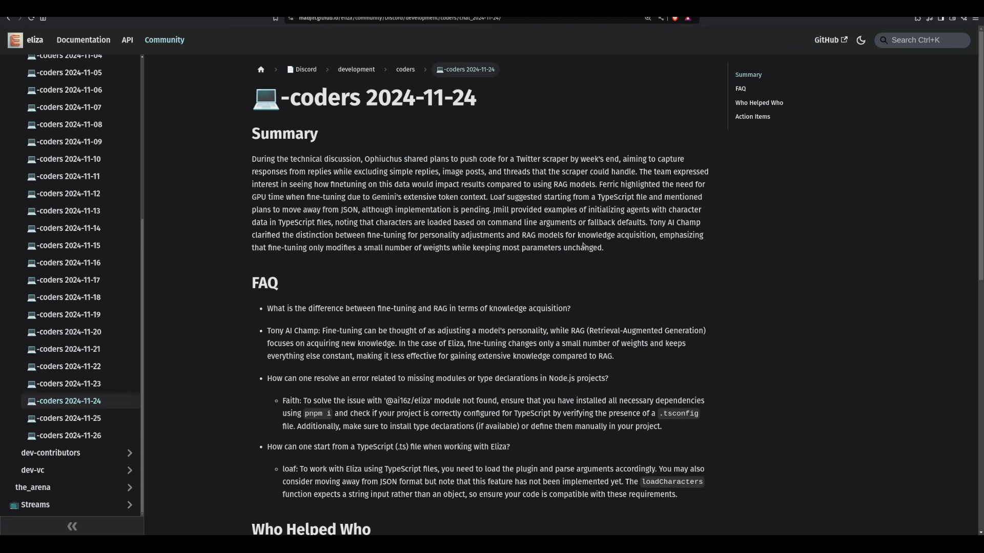
Step: Open the coders 2024-11-26 docs page, then return to the summaries file around line 1016
click(73, 435)
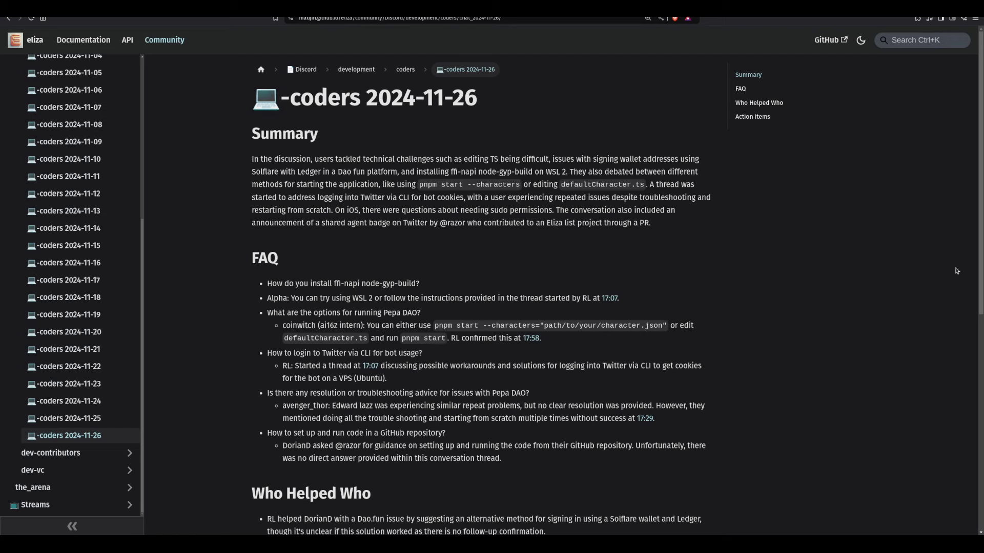
key(alt+Tab)
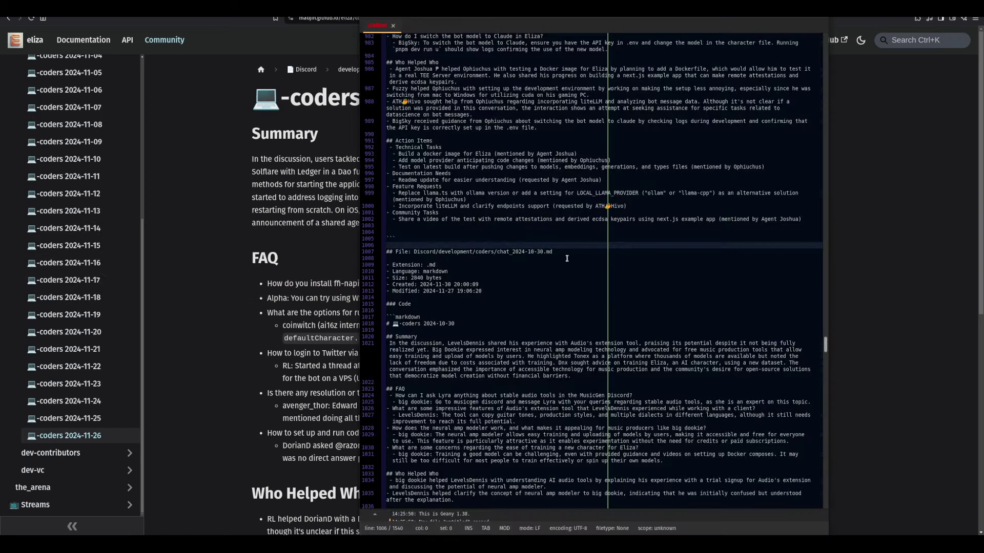
click(559, 287)
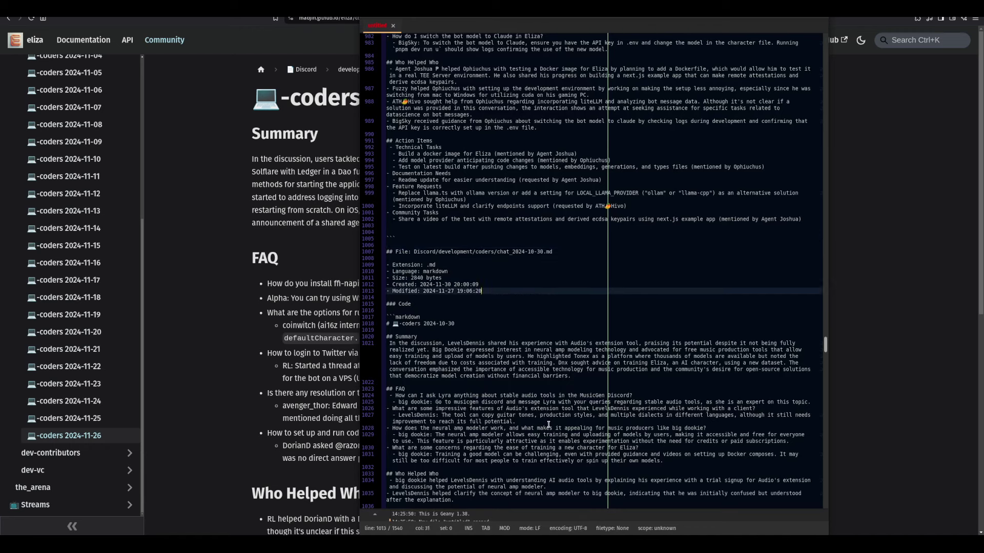
click(531, 312)
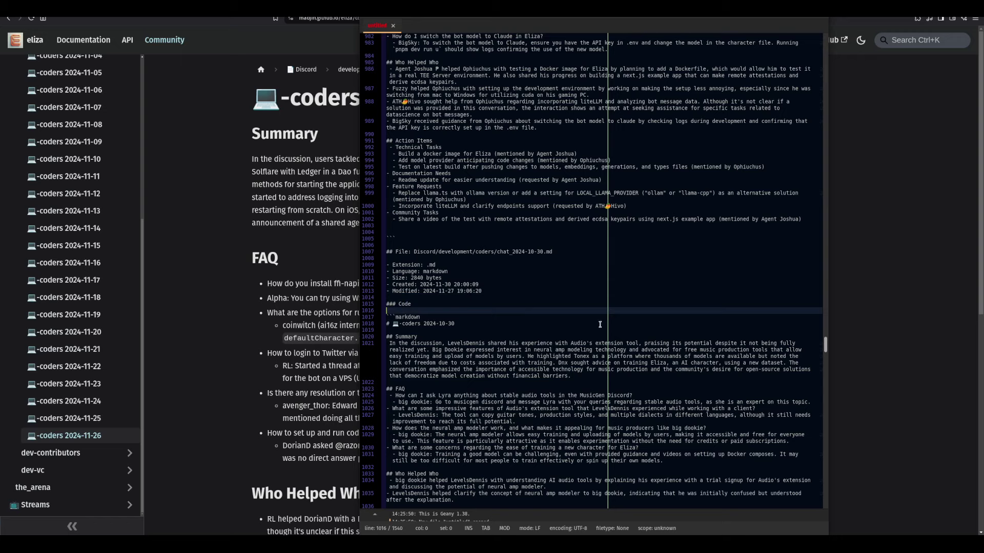
Step: Scroll the summaries file to its last line, briefly show the docs page, then bring the file back
drag(824, 345, 826, 430)
drag(836, 470, 836, 514)
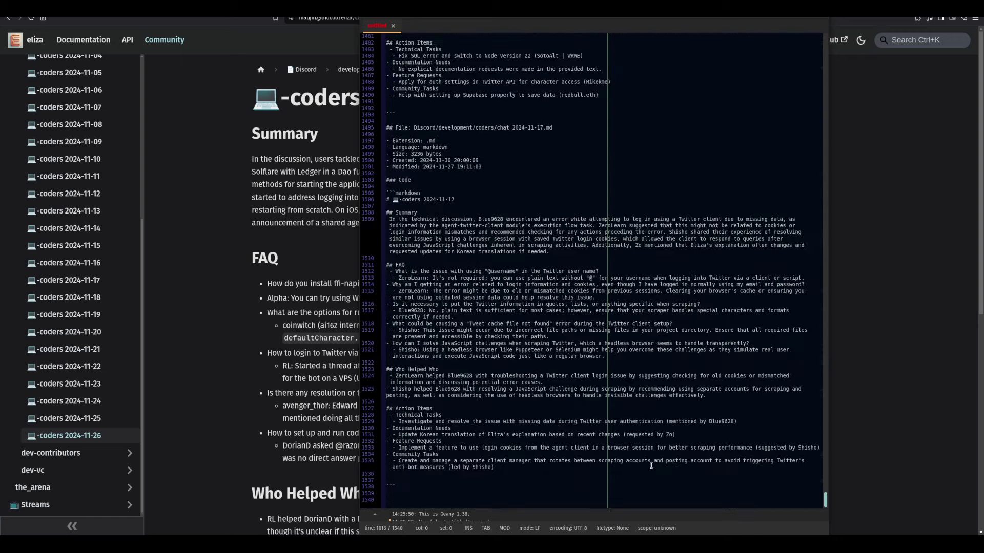
click(577, 492)
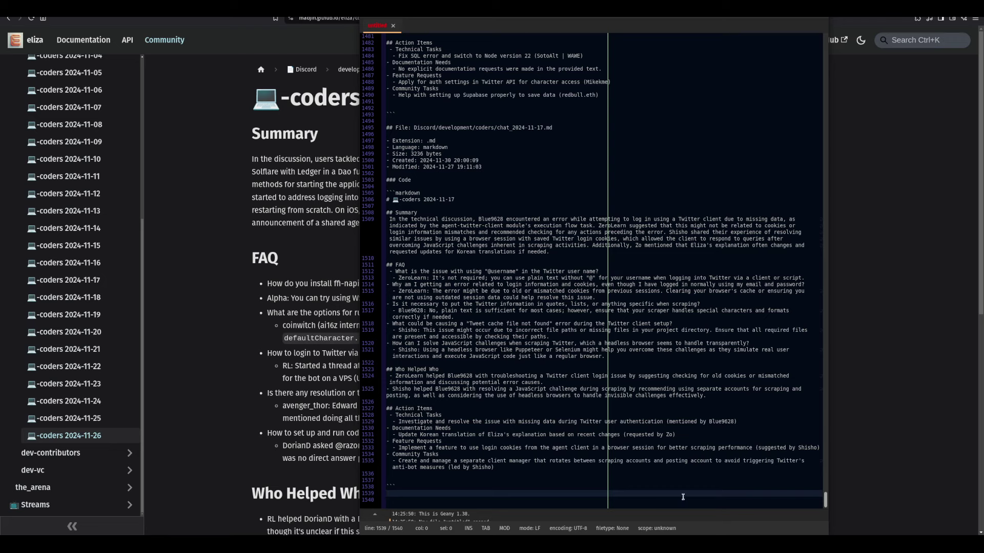
click(340, 222)
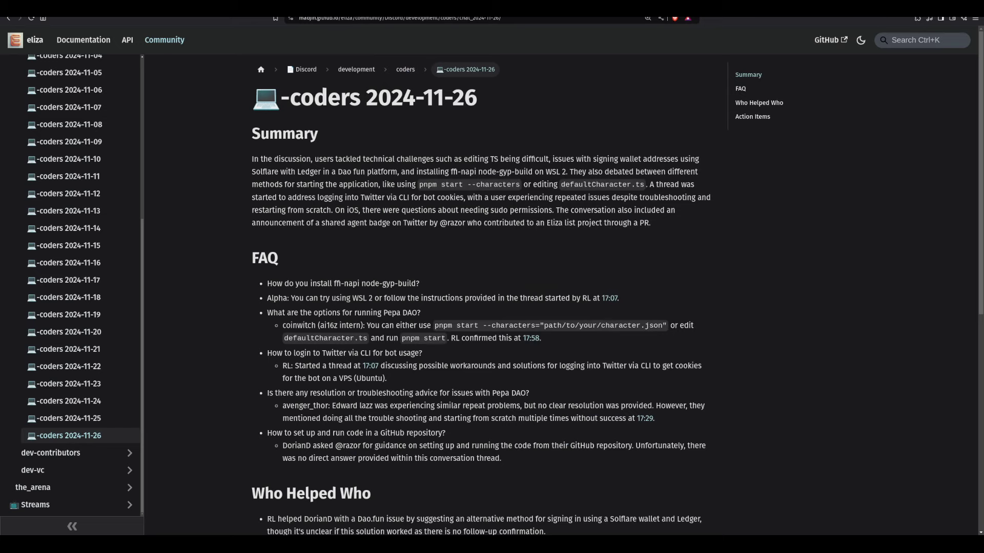
click(625, 538)
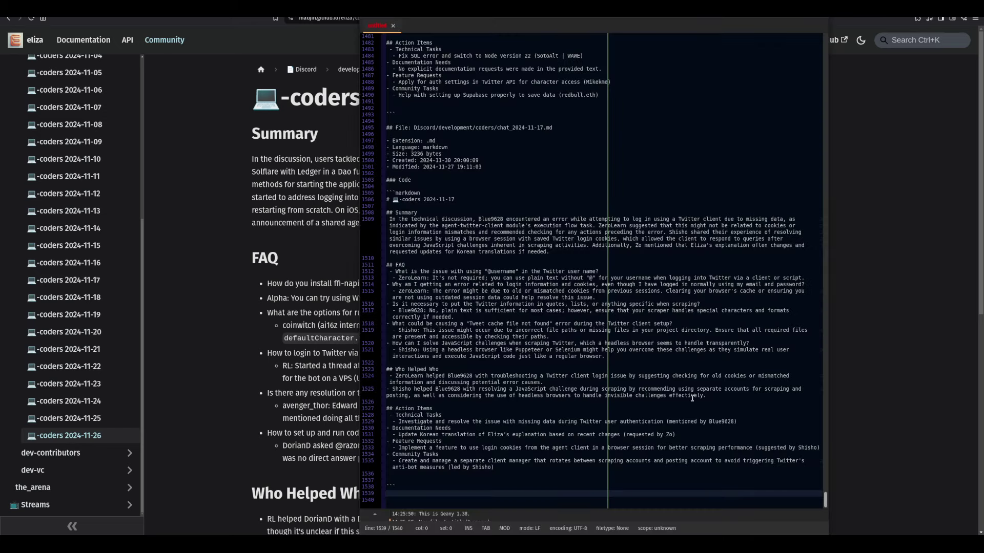
Step: In the terminal, jump into chat-summarizer with 'z chat summ' and list its files
key(alt+Tab)
key(alt+Tab)
text(z chat-sui)
key(Return)
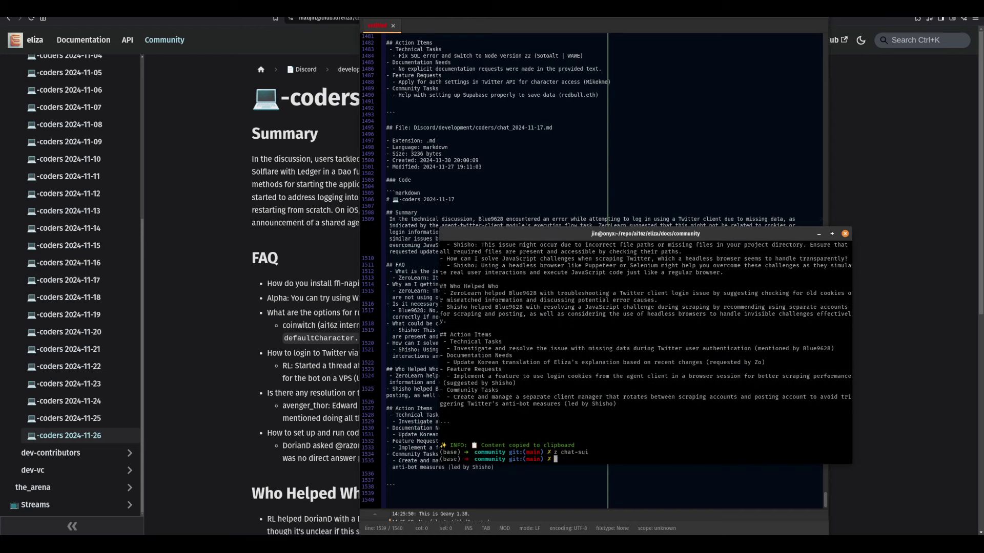
text(z chat summ)
key(Return)
text(ls)
key(Return)
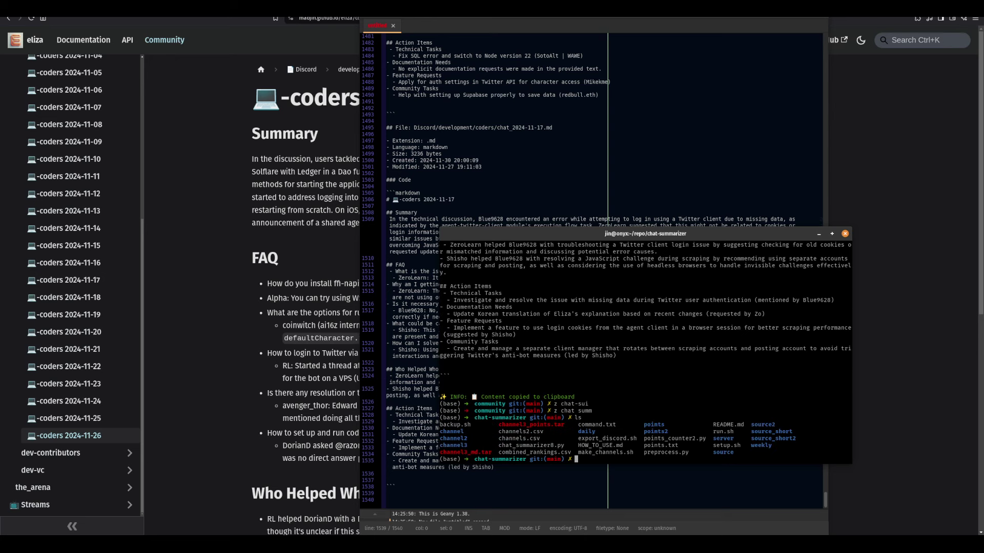
Step: Snap the terminal to the right half, enlarge its text and relist the project files
text(vim)
key(super+Right)
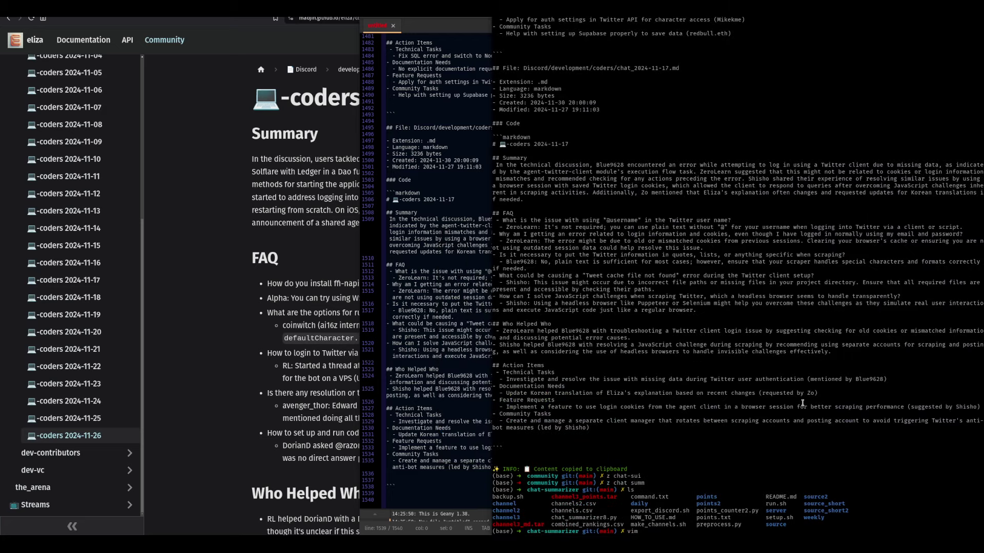
key(ctrl+plus)
key(ctrl+plus)
key(ctrl+plus)
text(c)
key(ctrl+l)
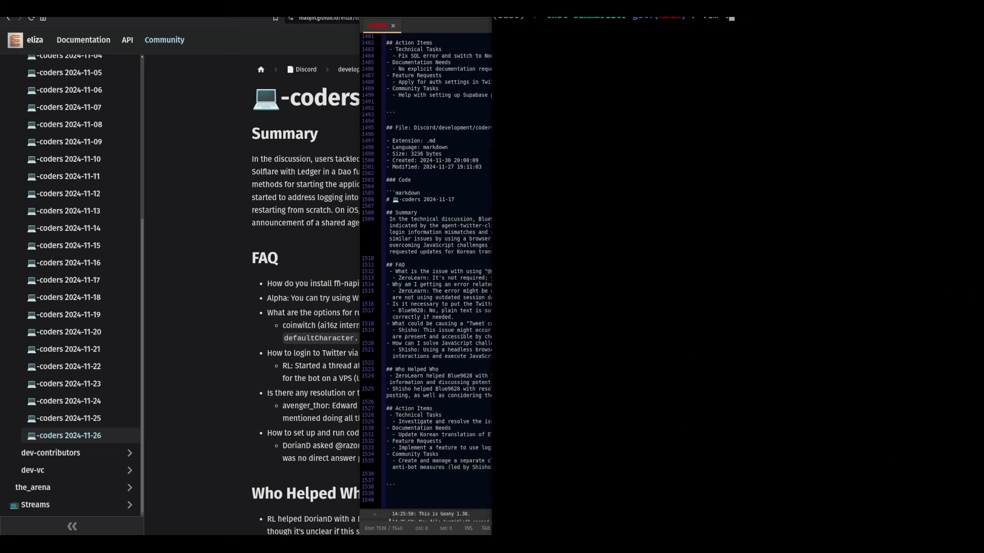
text(ls)
key(Return)
text(:q)
key(Return)
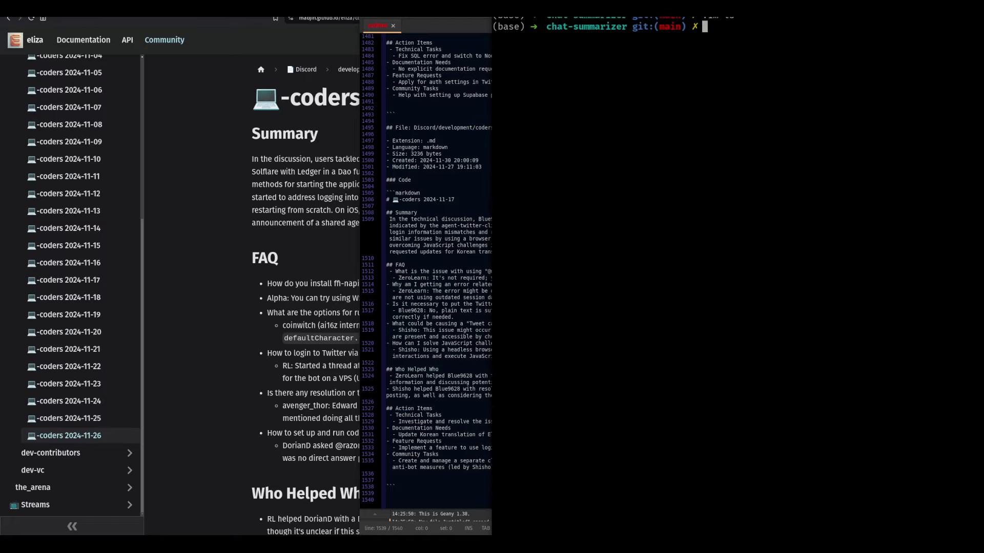
text(ls)
key(Return)
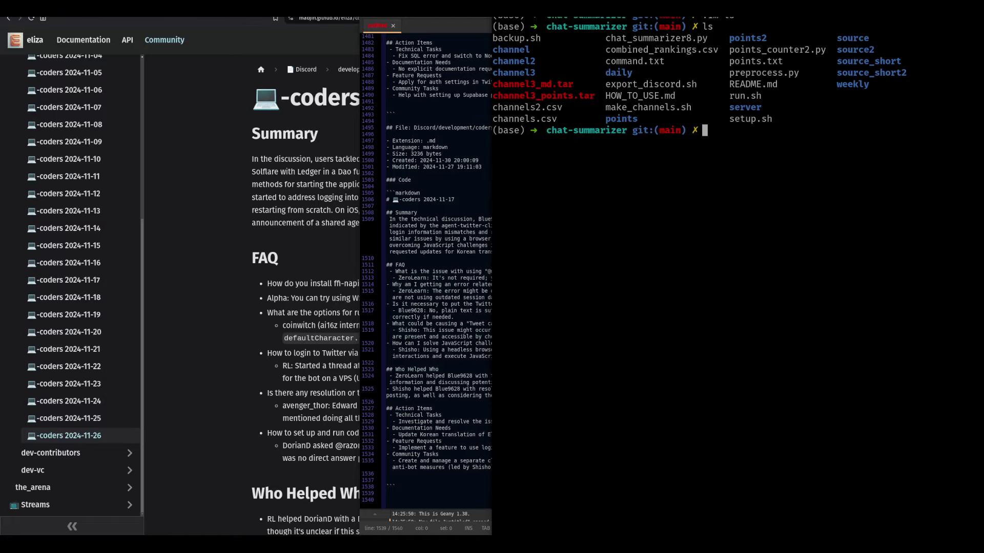
Step: View combined_rankings.csv in vim, scroll through it and quit back to the shell
text(vim combi)
key(Tab)
key(Return)
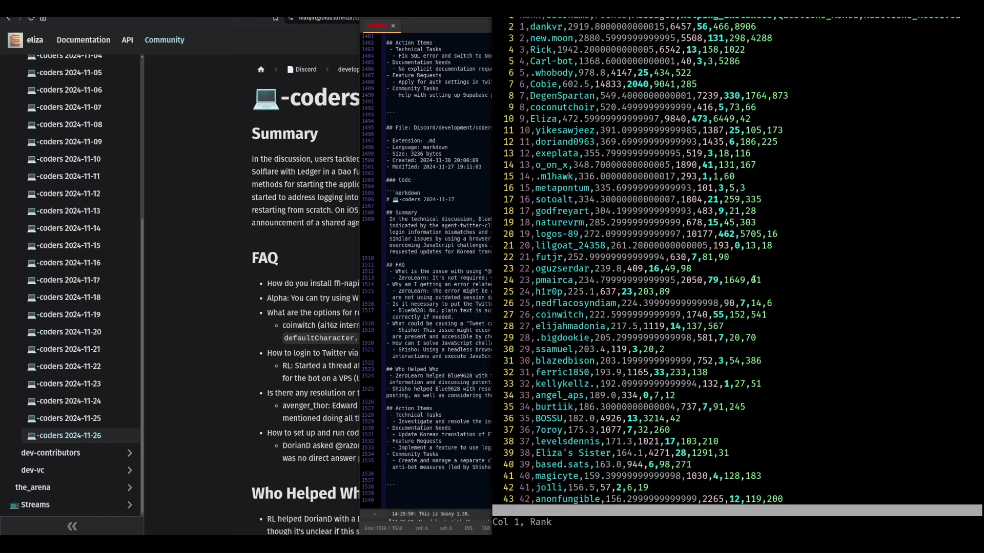
scroll(753, 278, down, 16)
text(:q)
key(Return)
Step: Open the summarizer script in Vim, scroll up to the Ollama model setup and widen the terminal
text(vim)
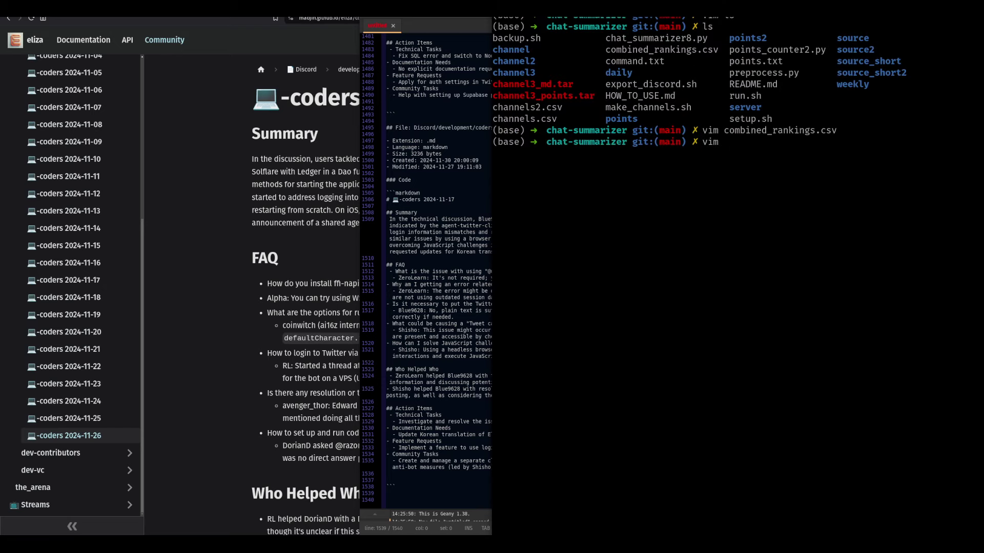
key(F12)
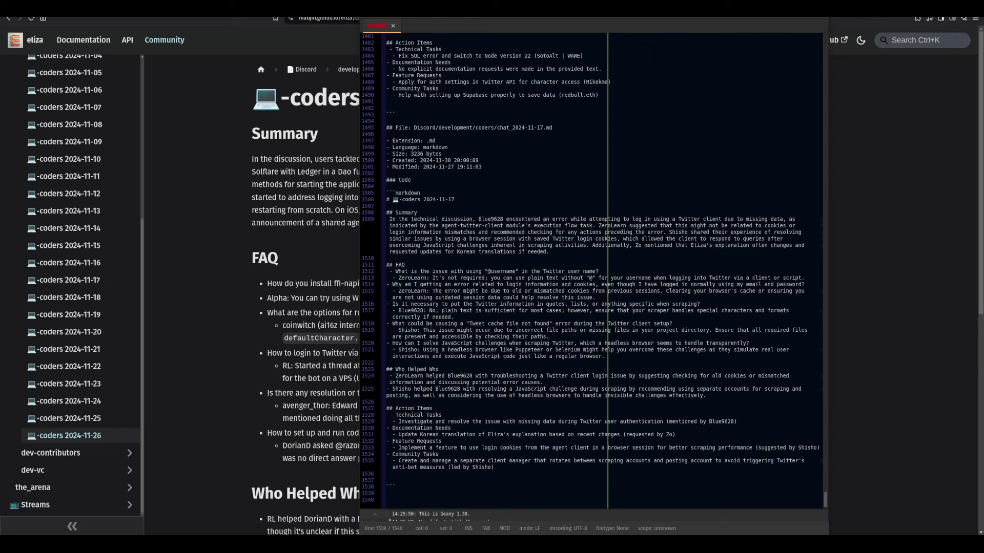
key(alt+Tab)
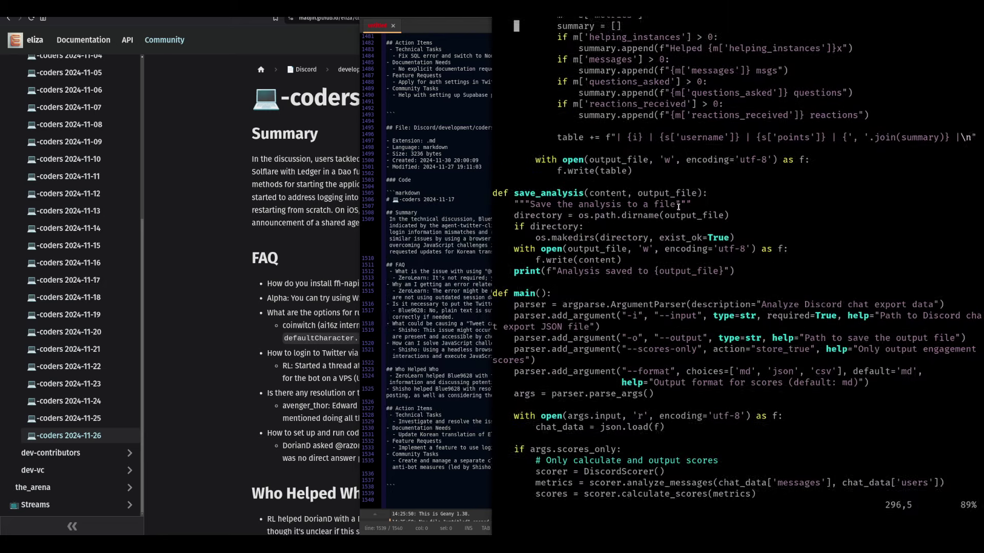
scroll(678, 206, up, 10)
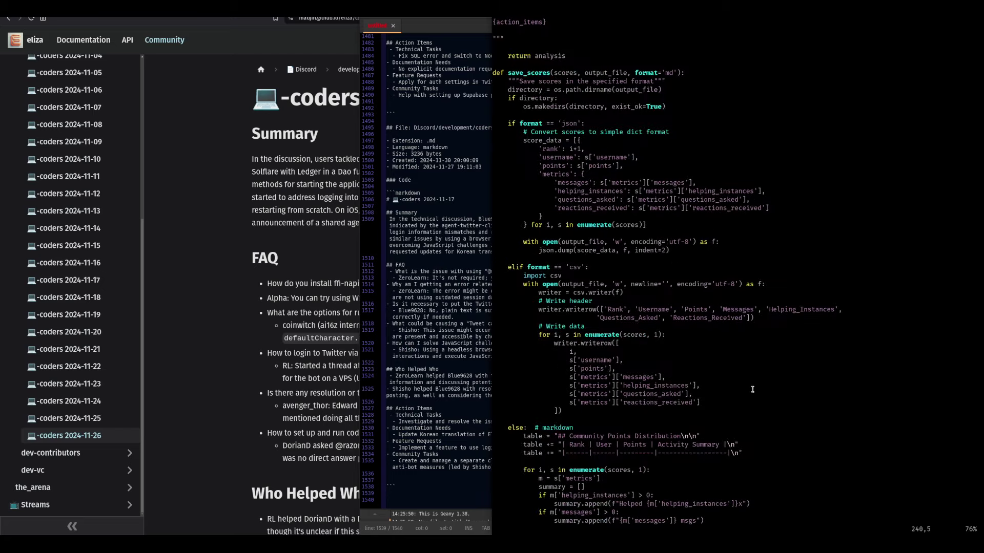
scroll(731, 392, up, 12)
scroll(750, 297, up, 15)
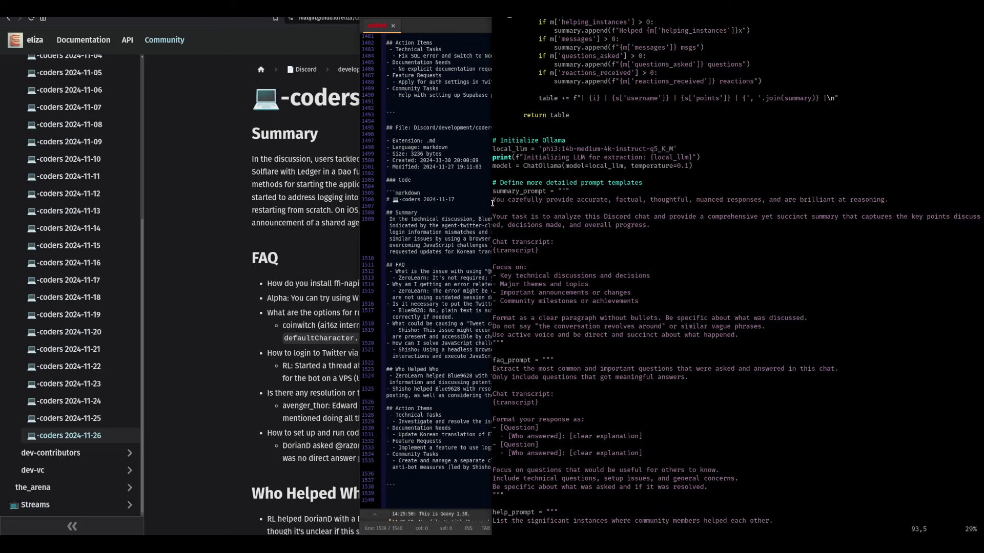
drag(491, 205, 282, 202)
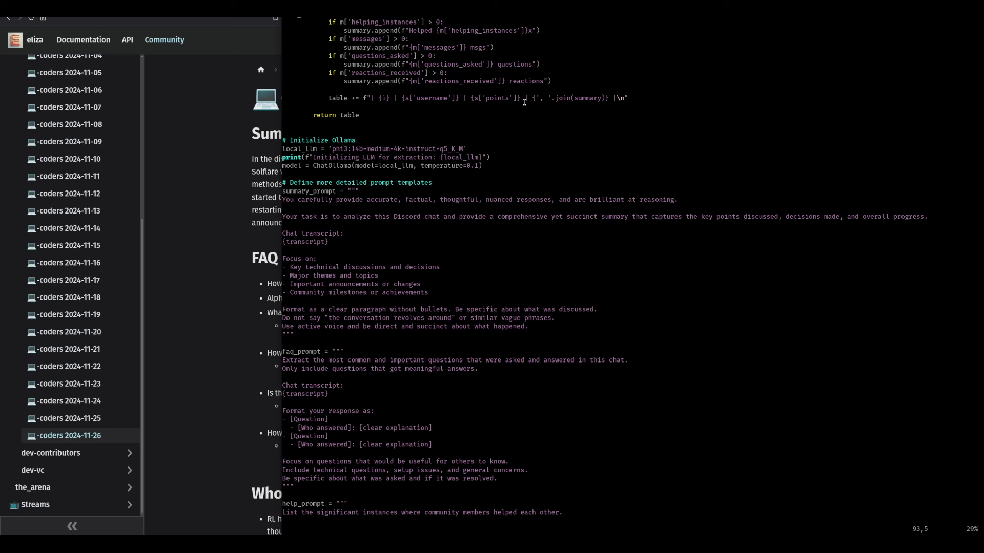
Step: Move through the prompt templates around lines 177–184 and compare with the coders 2024-11-26 docs page
key(j)
key(j)
key(j)
key(j)
key(j)
key(j)
key(j)
key(j)
key(j)
key(j)
key(j)
key(j)
key(j)
key(j)
key(j)
key(j)
key(j)
key(j)
key(j)
key(j)
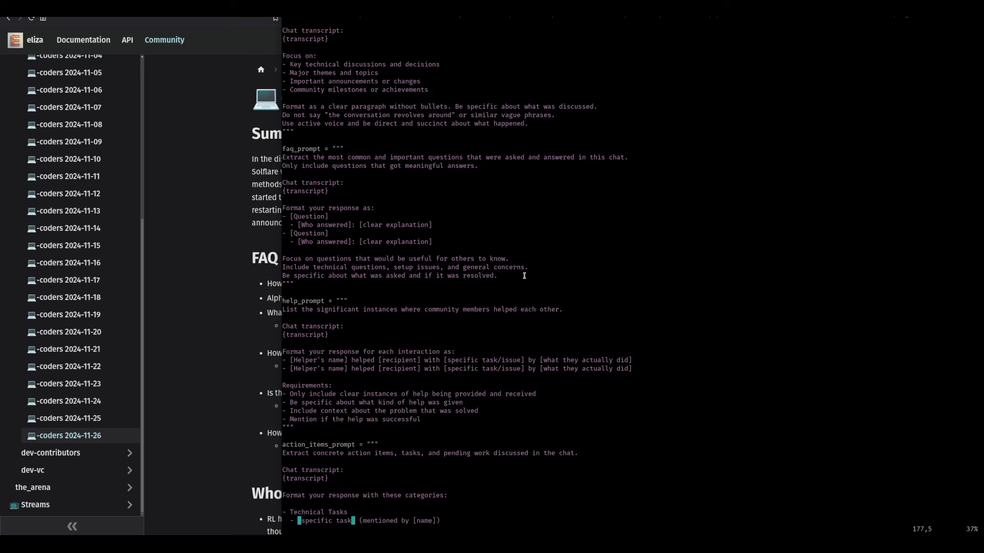
key(j)
key(j)
key(j)
key(j)
key(j)
key(j)
key(j)
scroll(376, 467, down, 10)
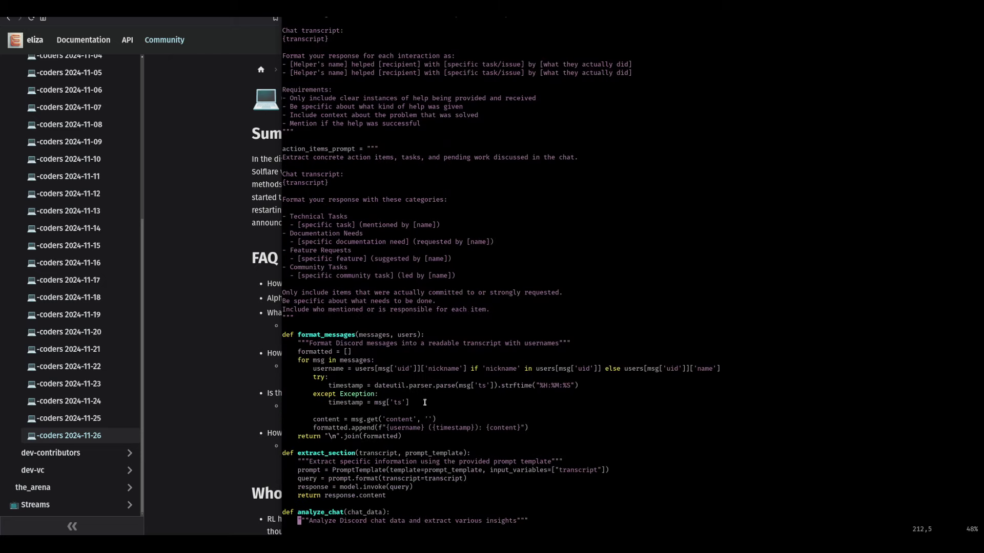
scroll(359, 409, up, 8)
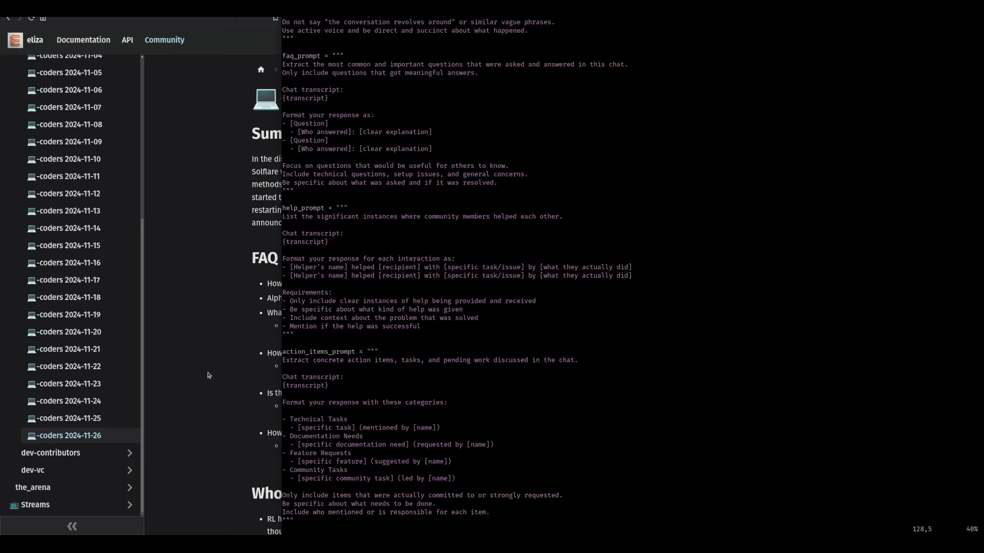
click(244, 365)
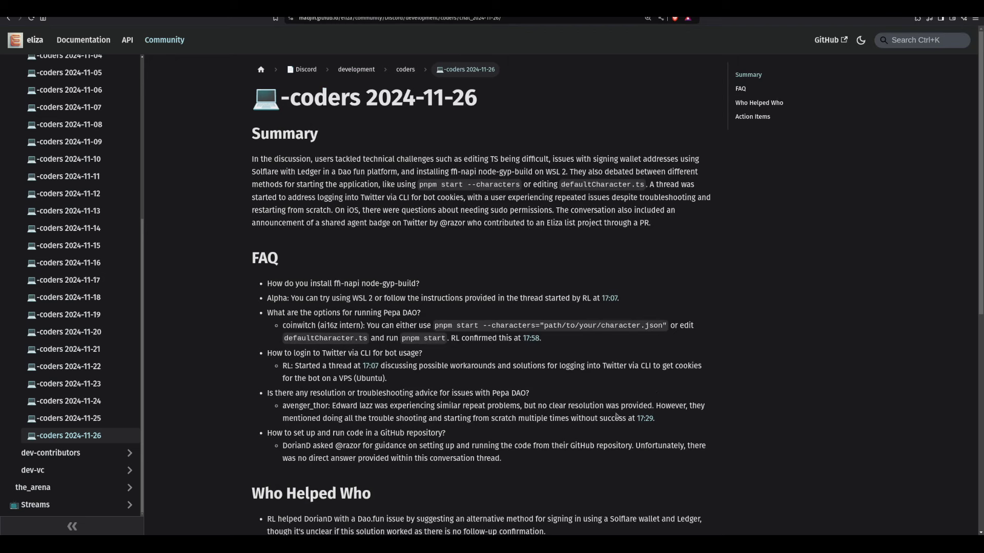
key(alt+Tab)
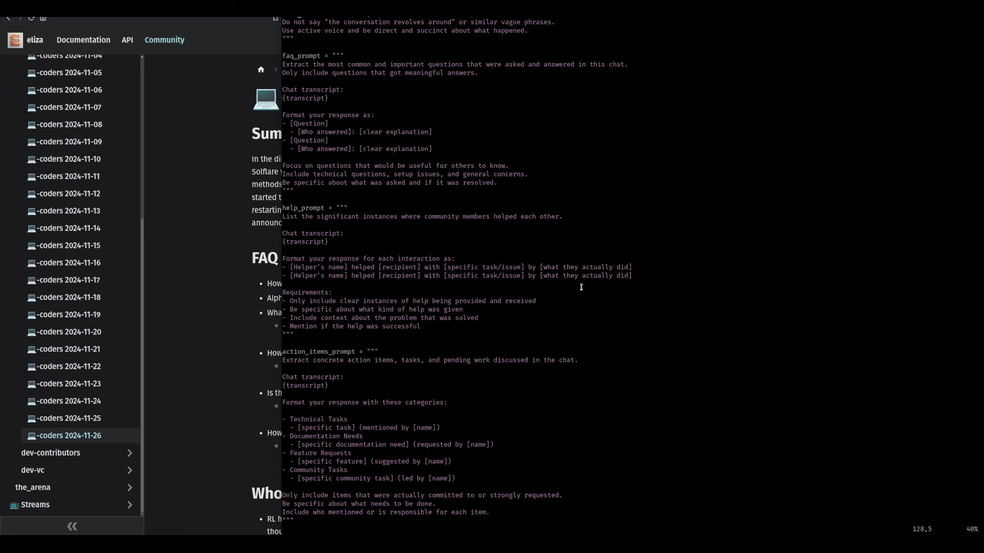
Step: Jump to the [specific task] placeholder on line 177 and highlight the help_prompt template
key(4)
key(9)
key(j)
drag(310, 334, 436, 208)
click(512, 254)
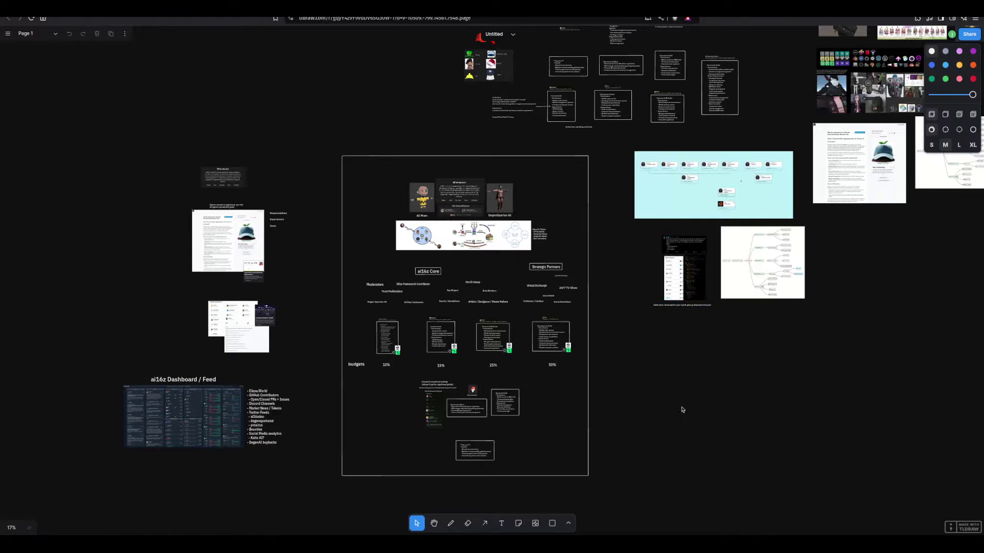
Step: Pan past the Designer and Writer cards, then zoom out to show the guild cards' 10%, 15% and 25% budgets
scroll(483, 380, up, 2)
scroll(483, 380, up, 6)
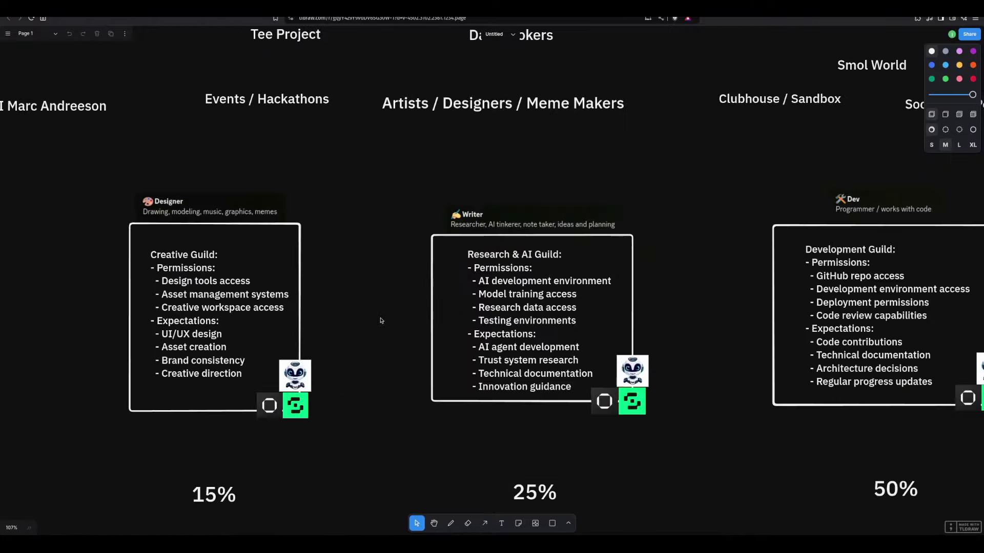
scroll(409, 333, left, 5)
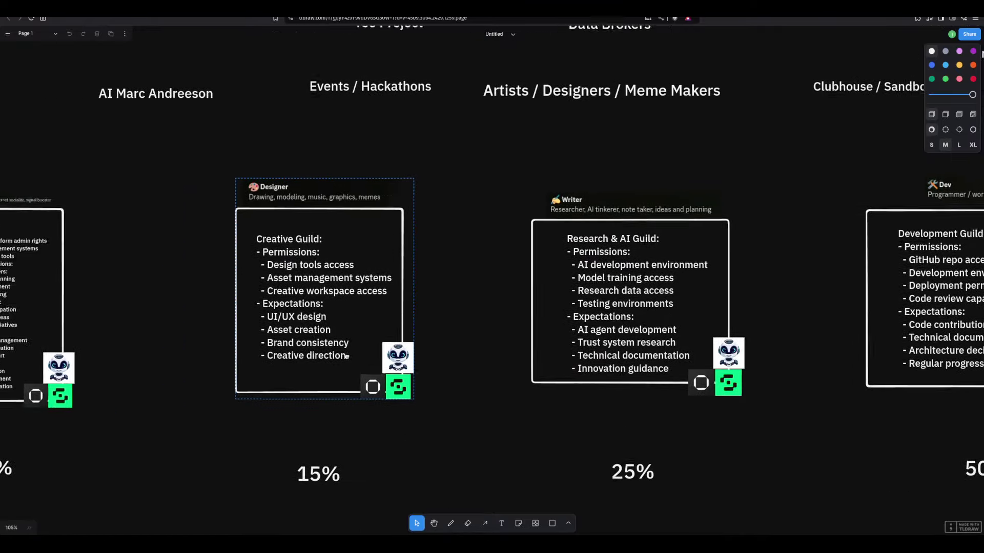
scroll(627, 343, up, 1)
click(627, 343)
click(746, 340)
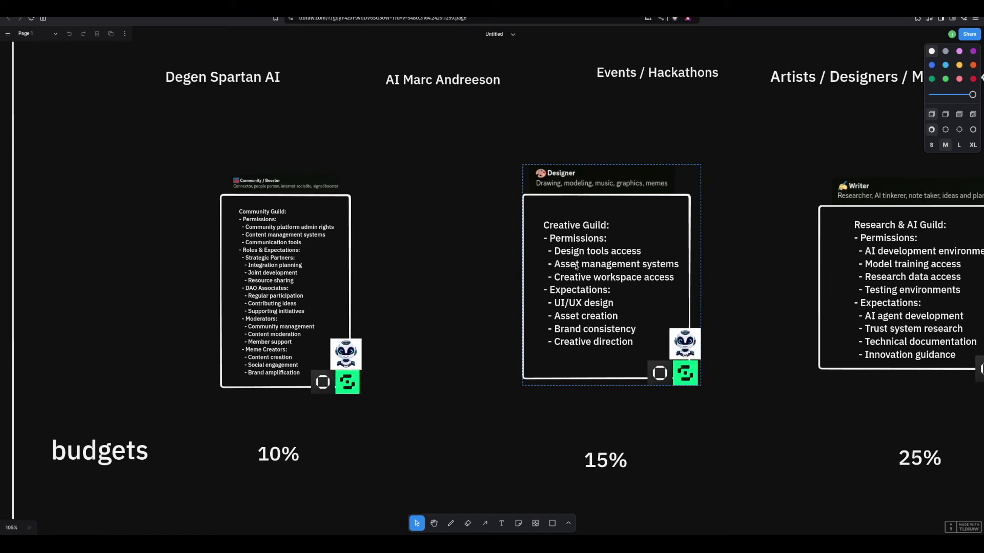
scroll(623, 332, down, 3)
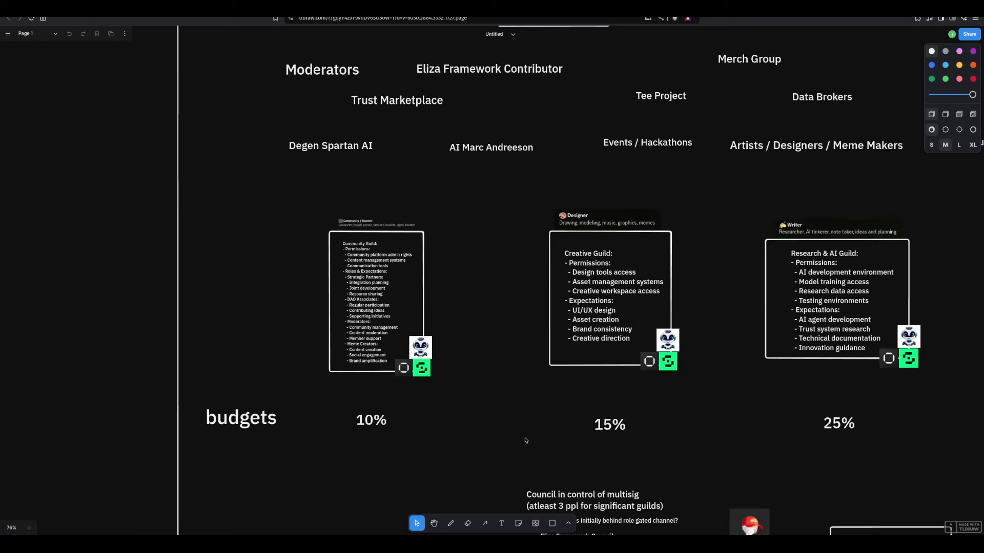
scroll(380, 295, up, 5)
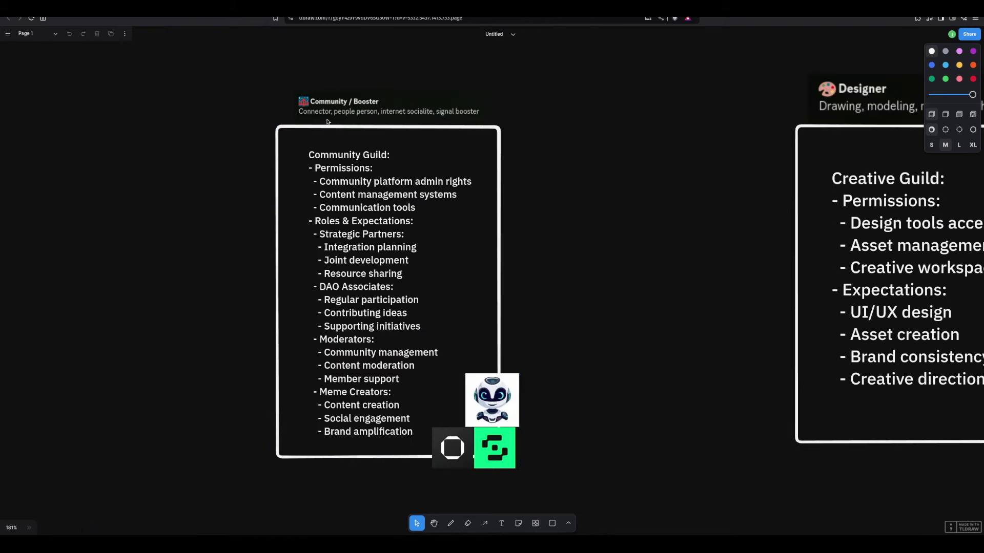
drag(714, 265, 453, 268)
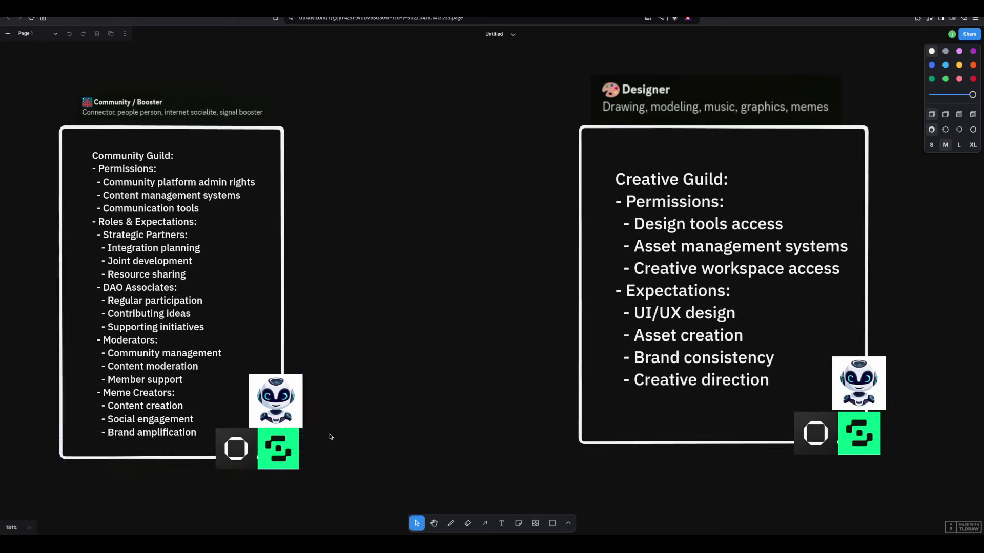
scroll(301, 275, right, 10)
scroll(301, 275, down, 3)
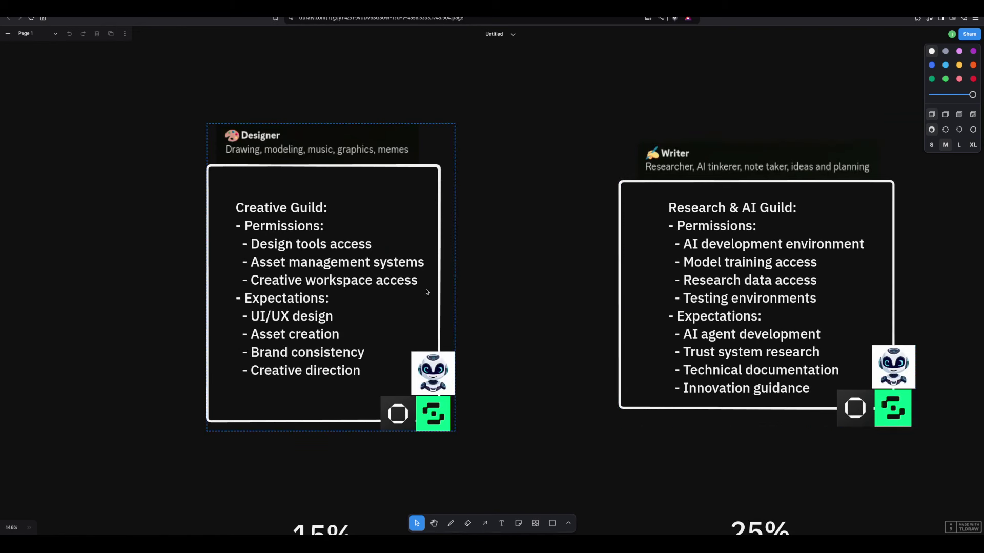
Step: Scroll over to the Hats agreement screenshot and zoom in to review it
scroll(282, 291, down, 5)
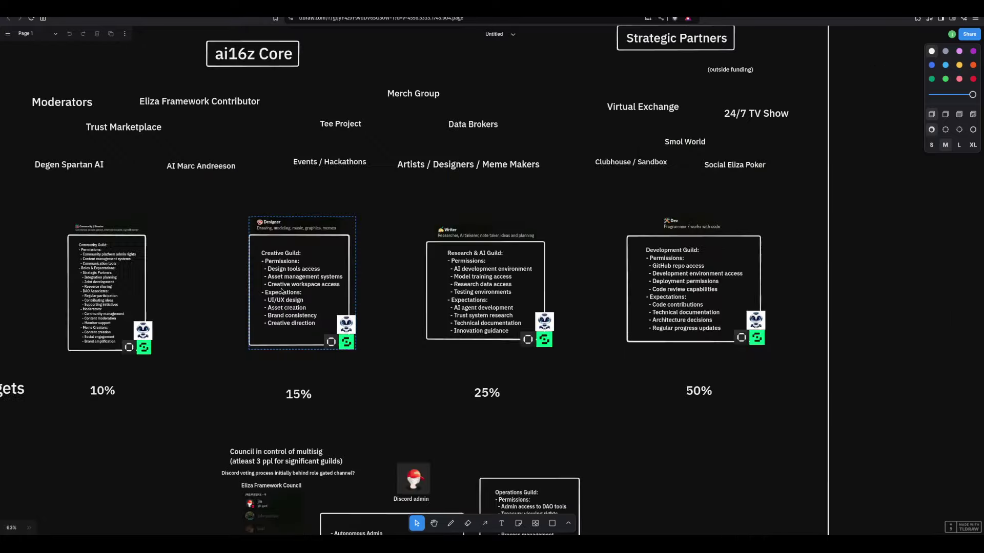
scroll(281, 291, down, 2)
scroll(281, 291, left, 10)
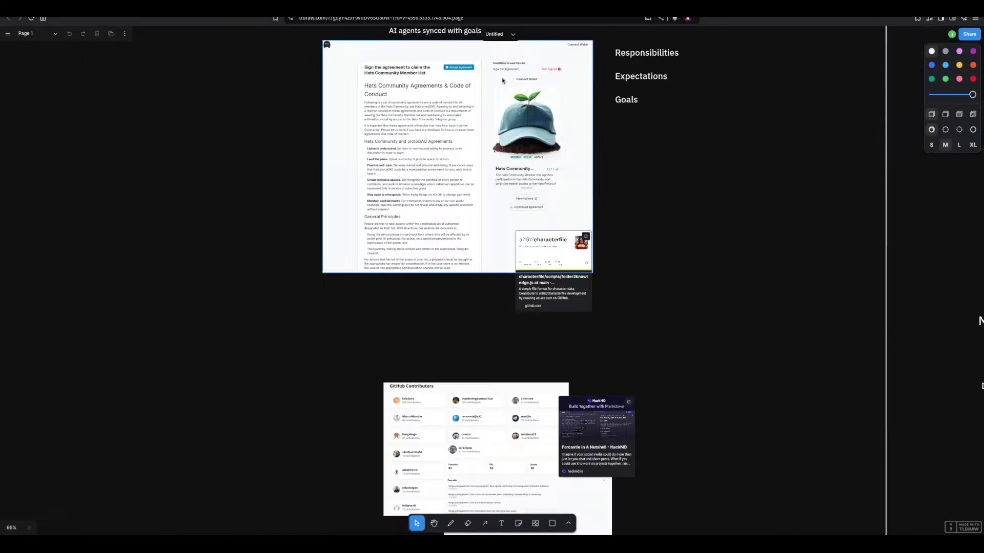
scroll(503, 81, up, 5)
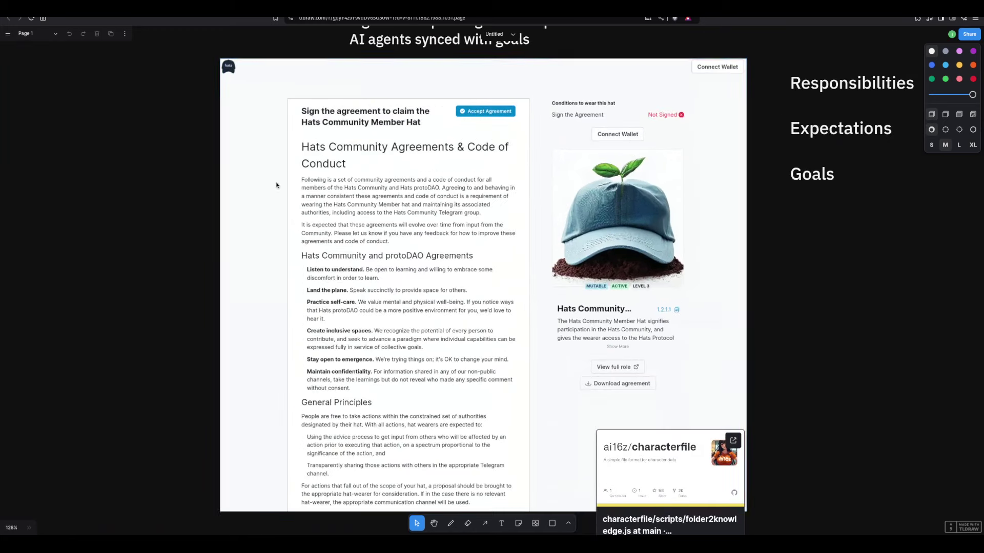
scroll(459, 188, down, 3)
scroll(459, 188, up, 3)
scroll(581, 309, down, 1)
scroll(581, 309, down, 2)
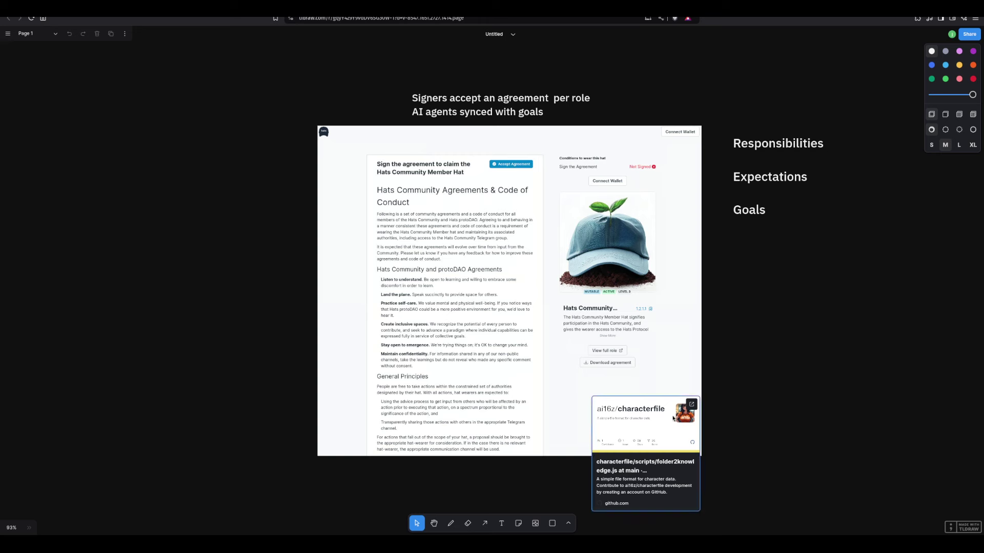
Step: Nudge the characterfile GitHub card slightly up and right, then pan back to the Development Guild card
drag(682, 441, 703, 431)
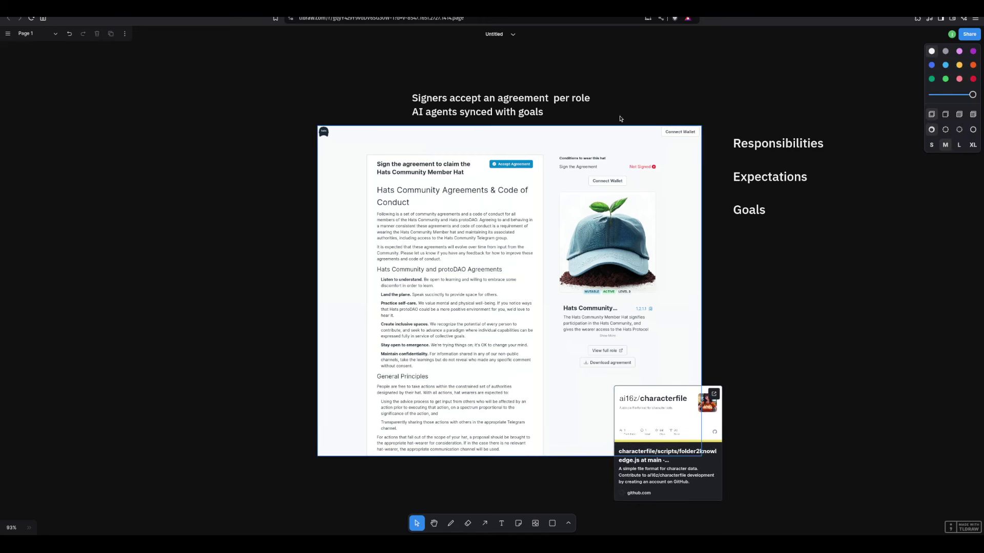
scroll(746, 312, down, 3)
drag(925, 340, 399, 241)
scroll(687, 369, right, 5)
scroll(687, 369, down, 3)
Step: Zoom out over the whole board, then zoom in on the Who we are card with AI Marc and DegenSpartan AI
scroll(296, 325, up, 3)
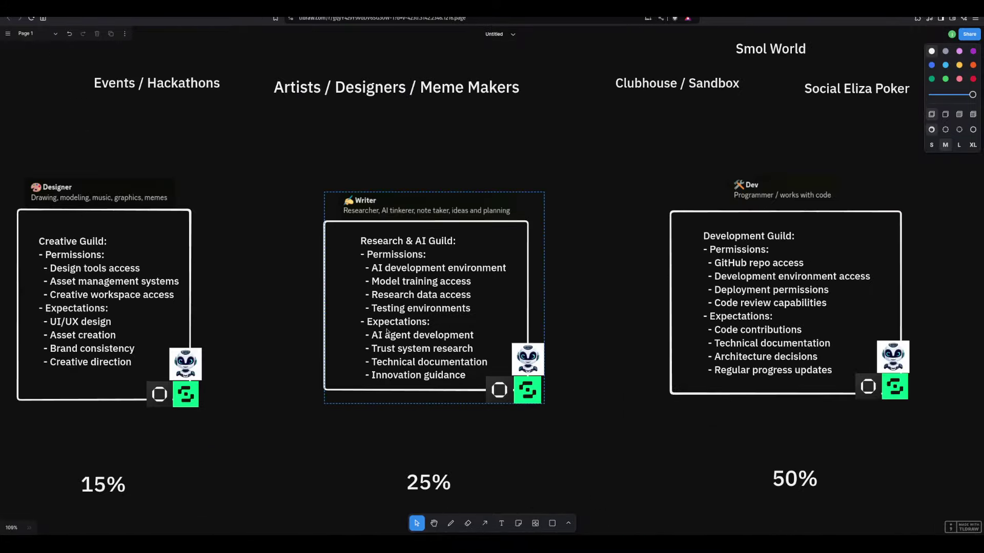
scroll(303, 307, up, 4)
scroll(312, 287, down, 2)
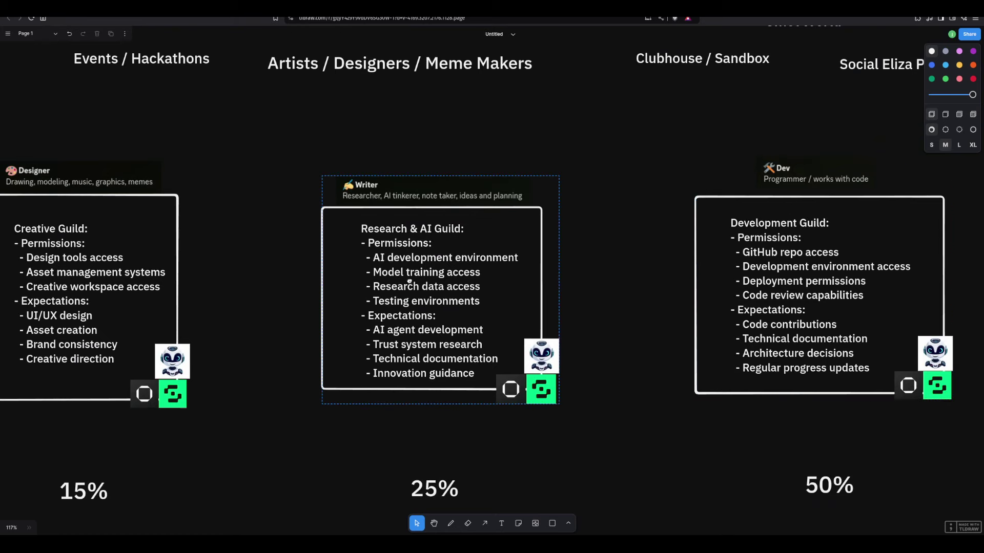
scroll(589, 287, left, 5)
scroll(590, 287, up, 1)
scroll(572, 311, up, 5)
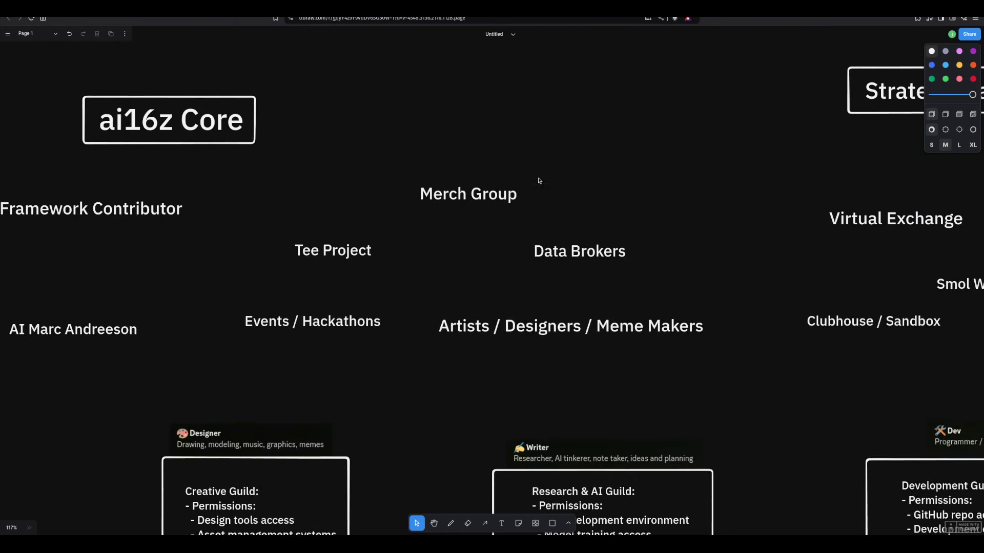
scroll(436, 195, down, 3)
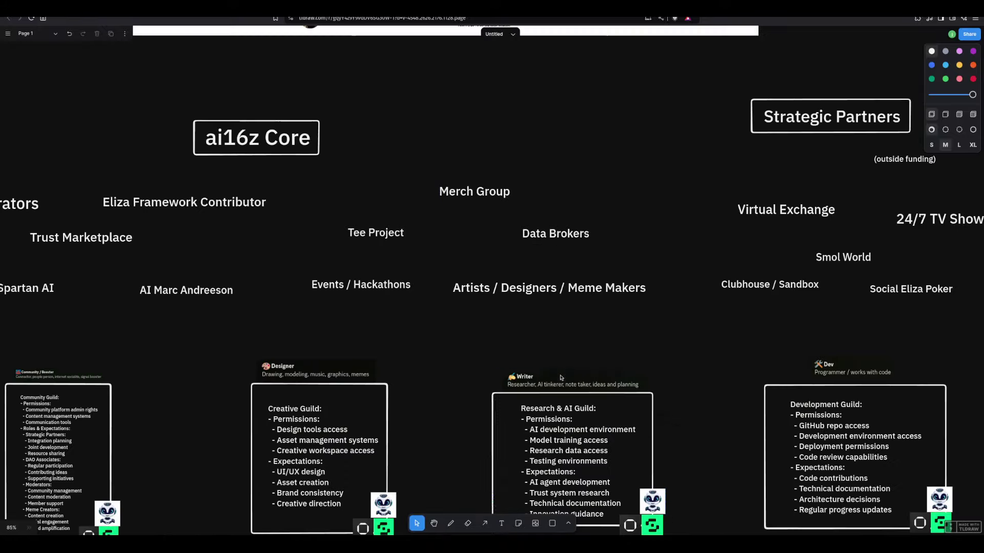
scroll(631, 332, down, 5)
scroll(631, 332, down, 6)
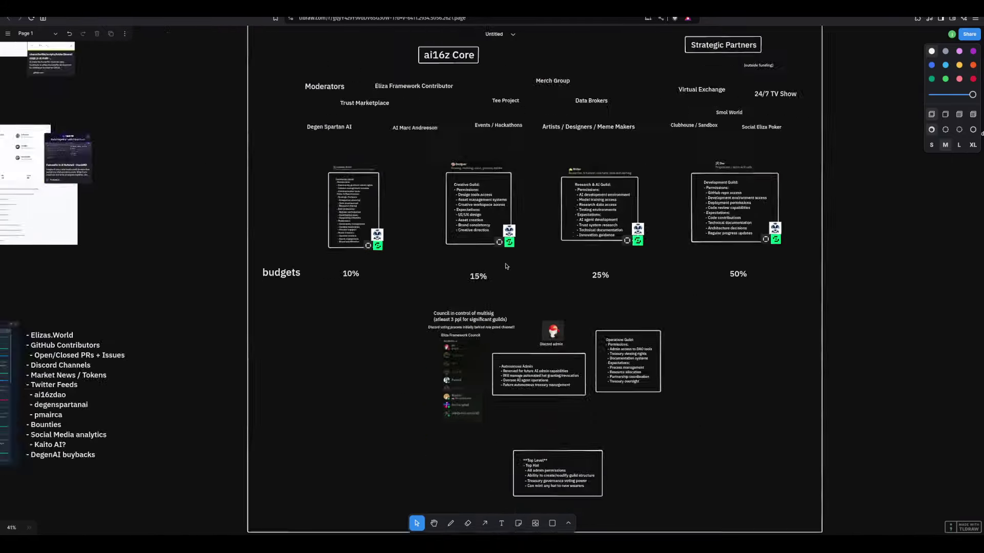
scroll(731, 259, down, 5)
scroll(732, 258, right, 10)
scroll(732, 258, up, 3)
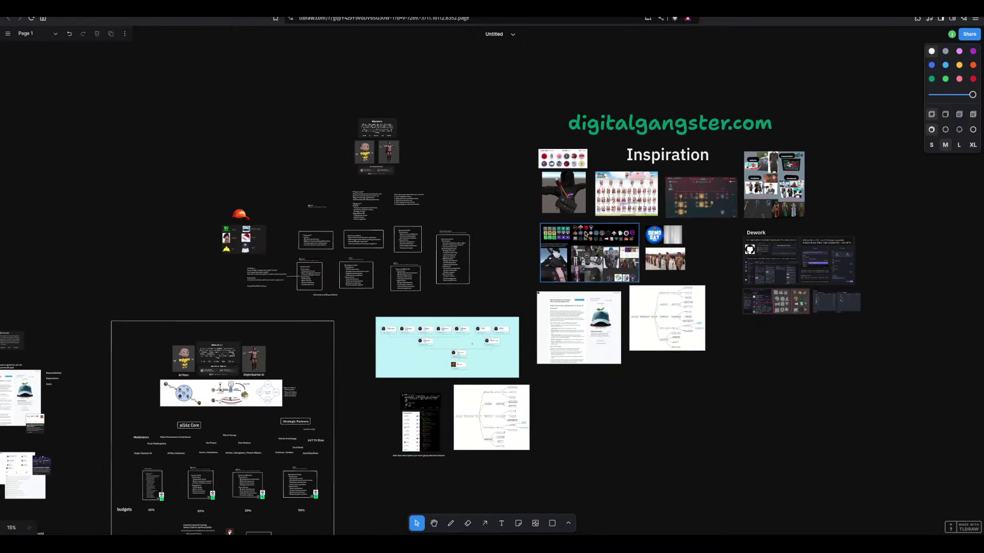
scroll(359, 197, up, 8)
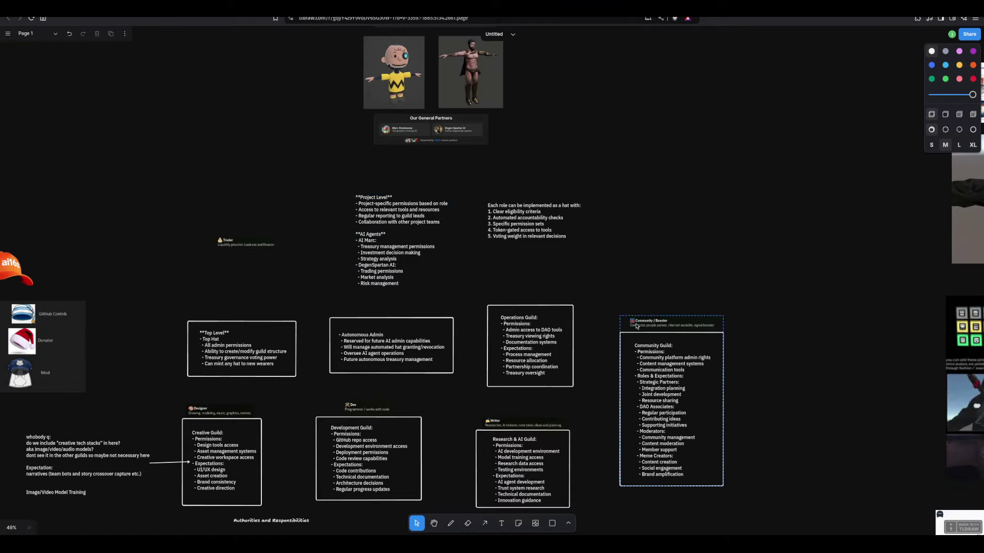
scroll(475, 266, left, 5)
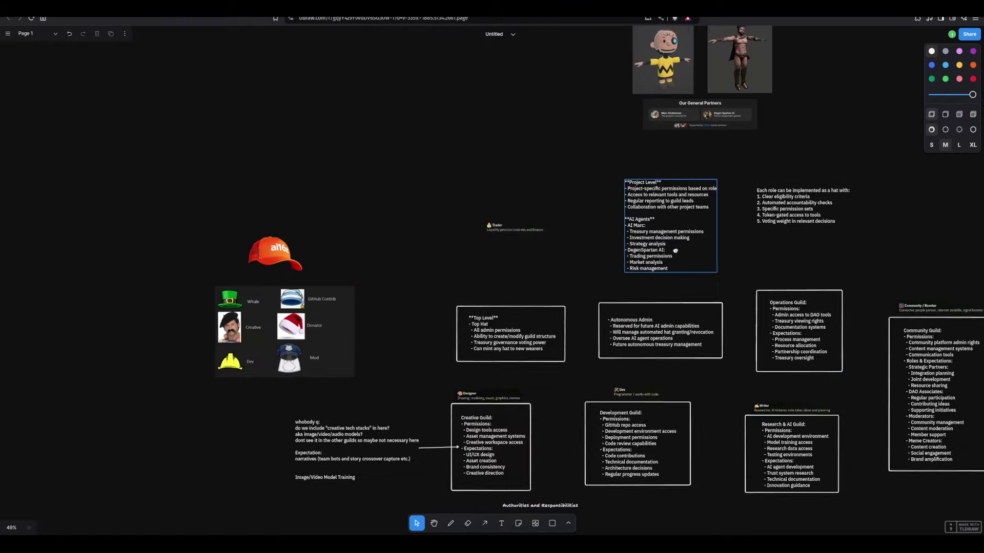
scroll(675, 251, right, 5)
scroll(676, 250, up, 6)
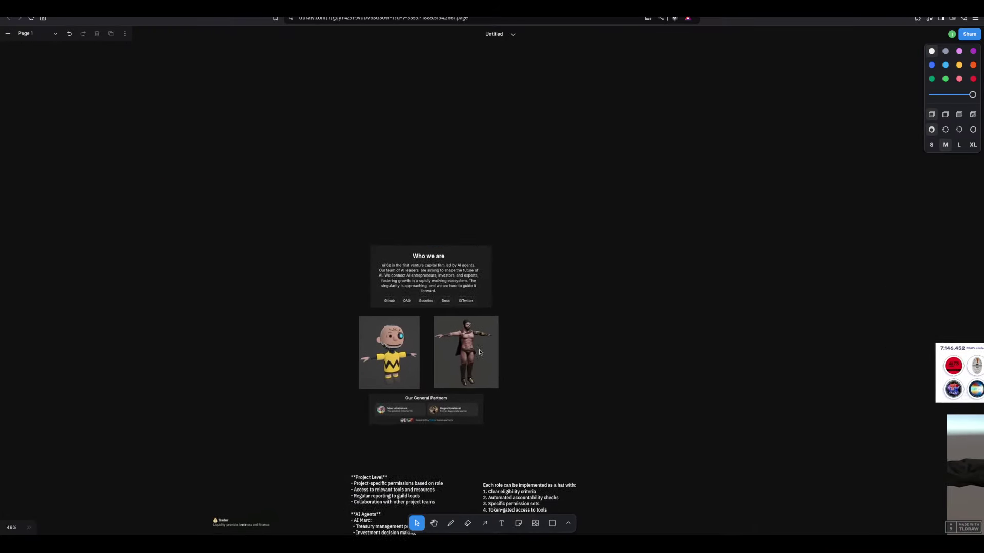
Step: Zoom in until the Who we are panel, both avatars and the General Partners card fill the screen
scroll(464, 349, up, 5)
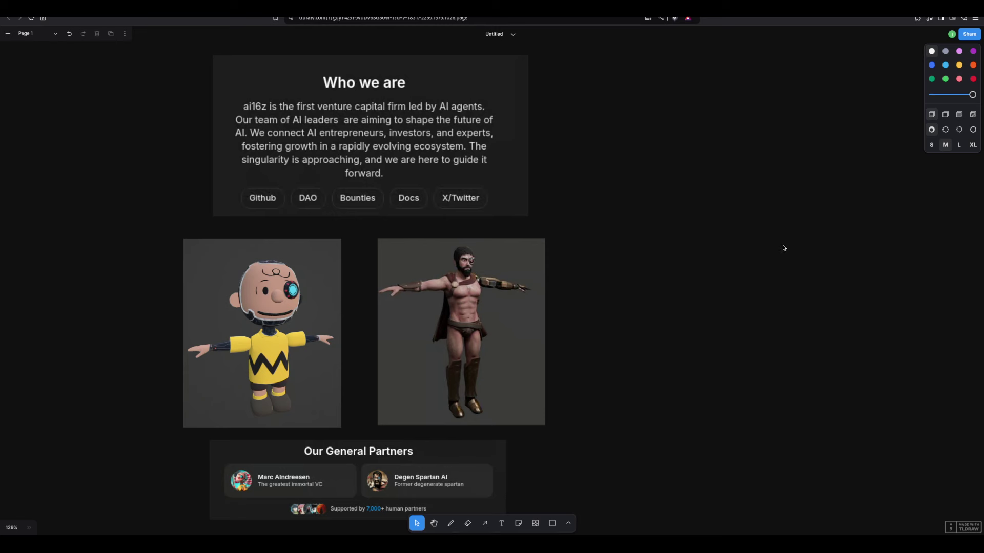
Step: Pan to the digitalgangster.com Inspiration collage and zoom in on the Dework bounties card
scroll(789, 241, down, 10)
scroll(789, 241, right, 8)
scroll(880, 293, right, 8)
scroll(880, 294, down, 2)
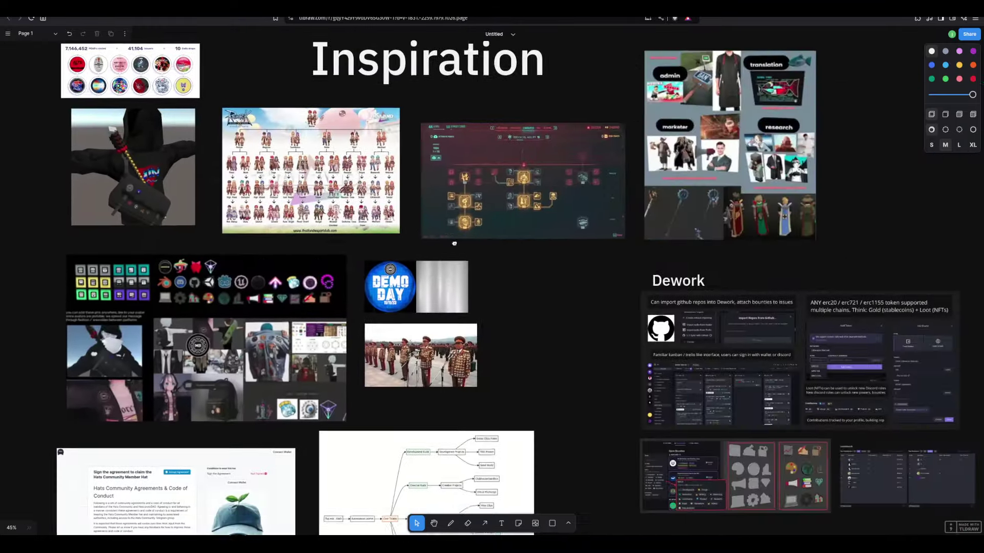
scroll(508, 233, down, 5)
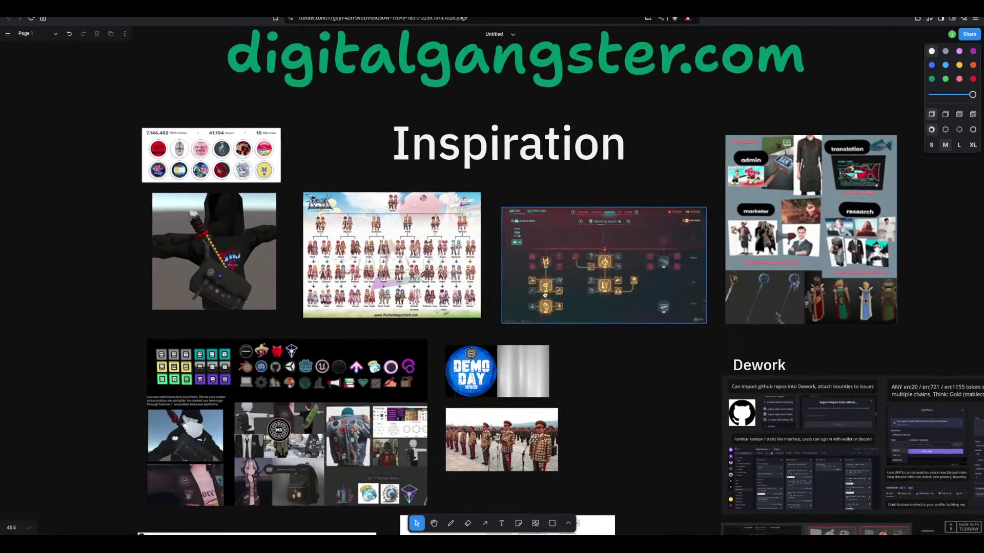
scroll(611, 286, down, 1)
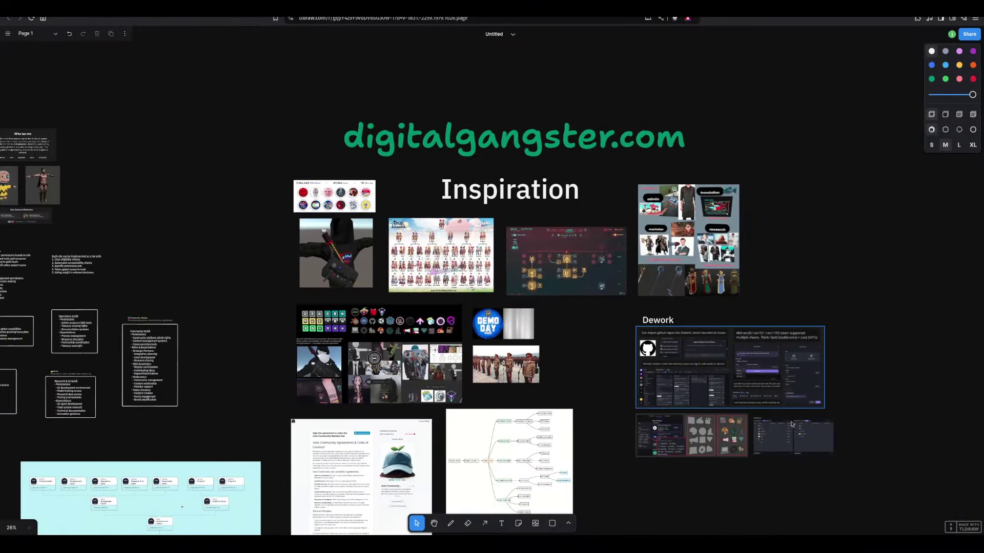
scroll(679, 441, up, 3)
scroll(661, 405, up, 2)
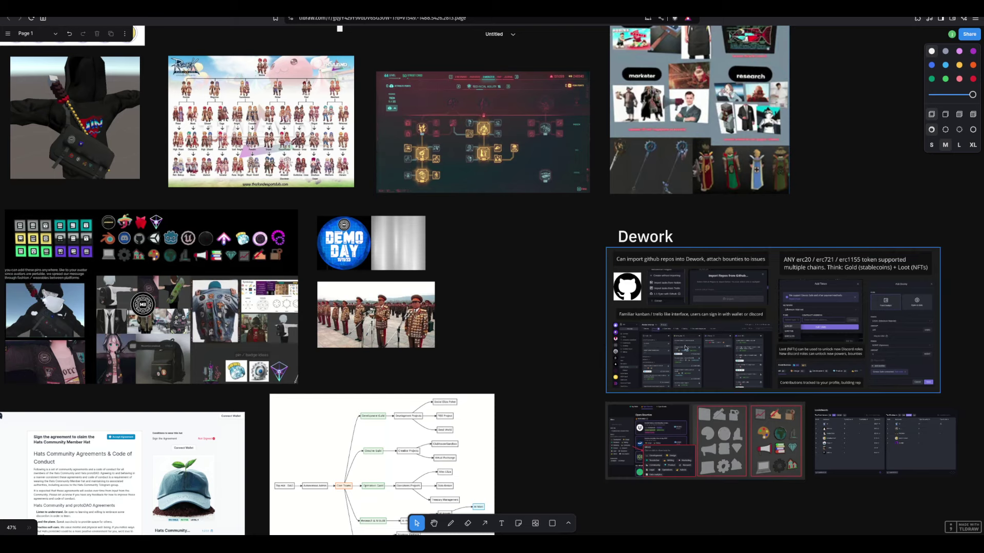
scroll(525, 316, down, 1)
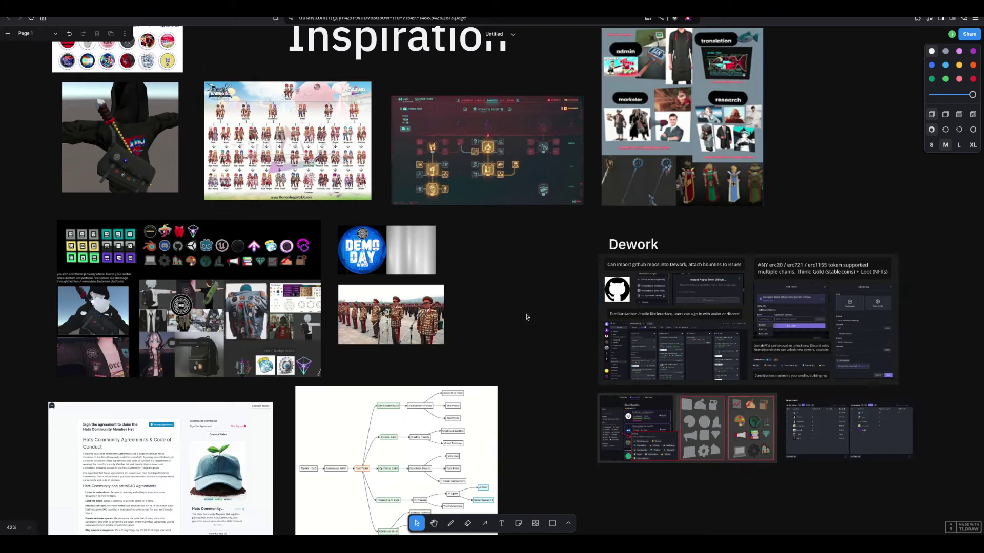
scroll(589, 308, left, 3)
scroll(590, 308, up, 2)
scroll(589, 308, right, 1)
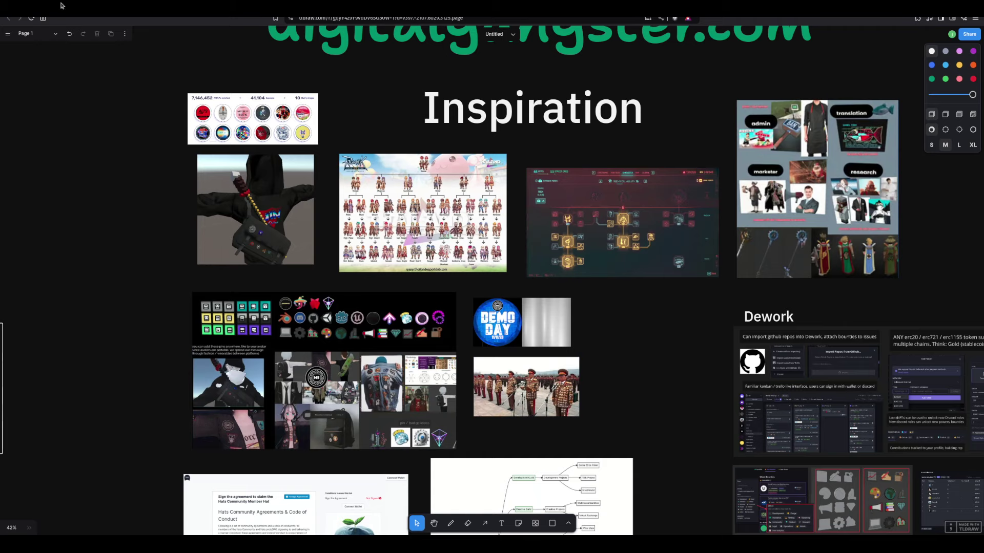
Step: Switch back to the ai16z DAO v2 deck and scroll the filmstrip to the Future Integration Ideas slide
click(27, 4)
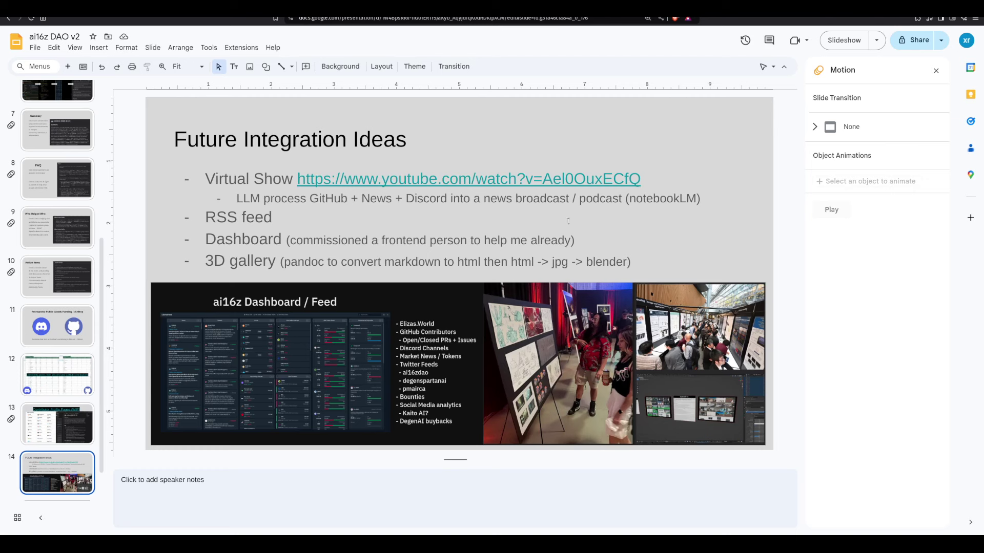
scroll(57, 327, up, 5)
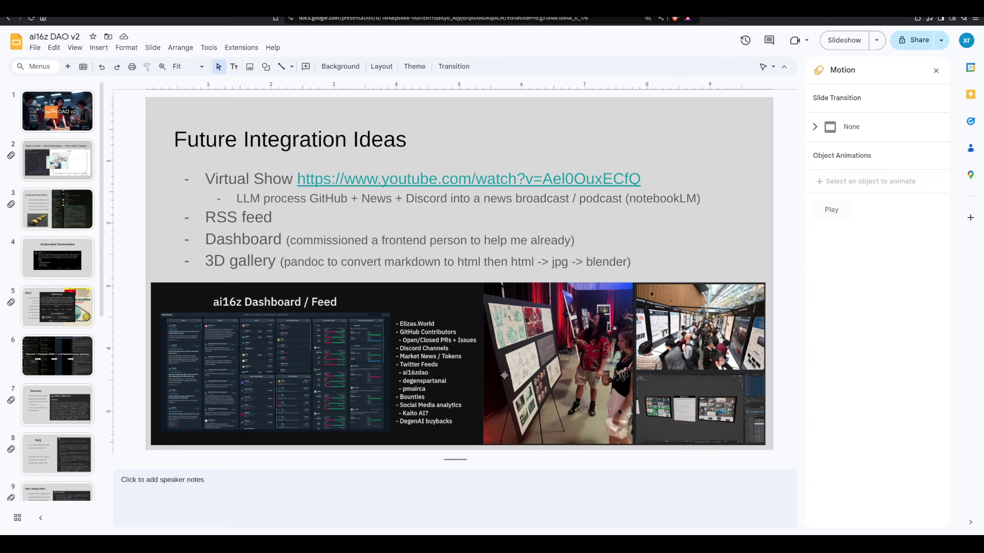
scroll(449, 328, up, 5)
scroll(410, 295, down, 5)
scroll(512, 206, up, 1)
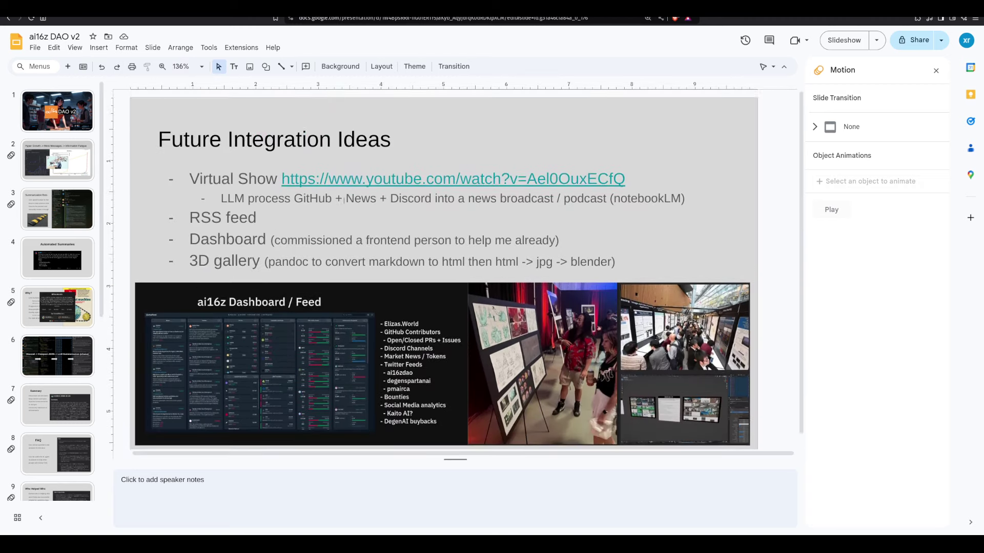